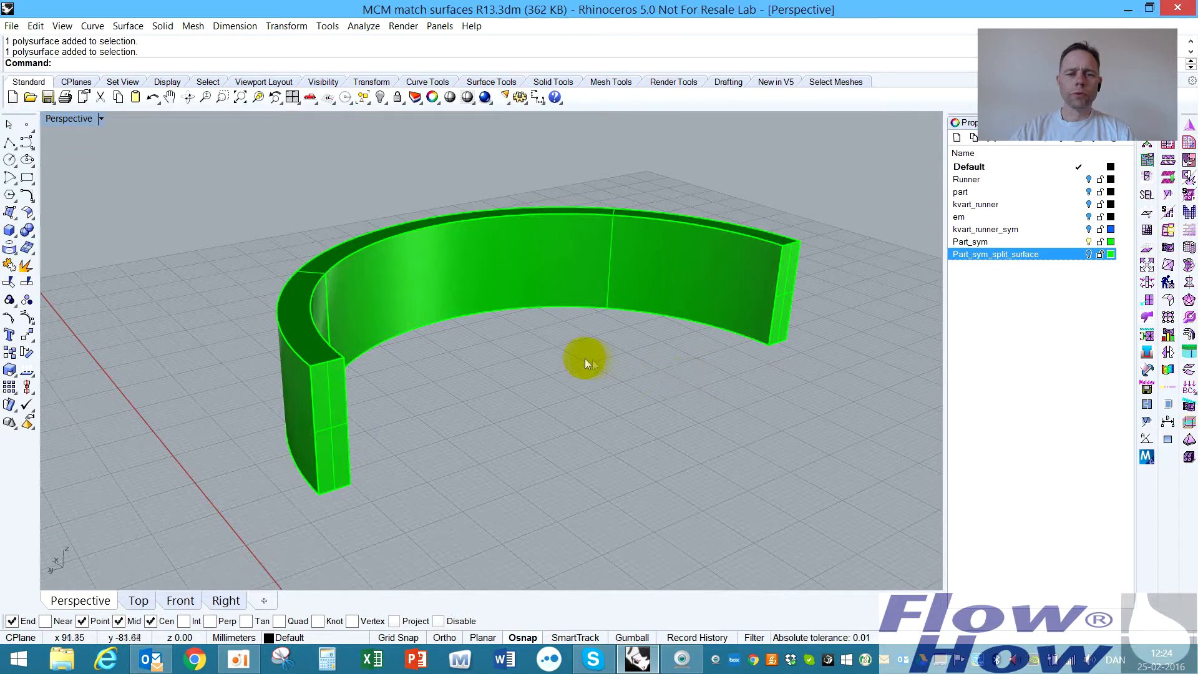
- Turn on the kvart_runner_sym layer to display the blue runner together with the green ring part
mouse_move(496, 357)
right_mouse_down()
mouse_move(499, 310)
mouse_move(489, 343)
mouse_move(500, 339)
mouse_move(501, 358)
right_mouse_up()
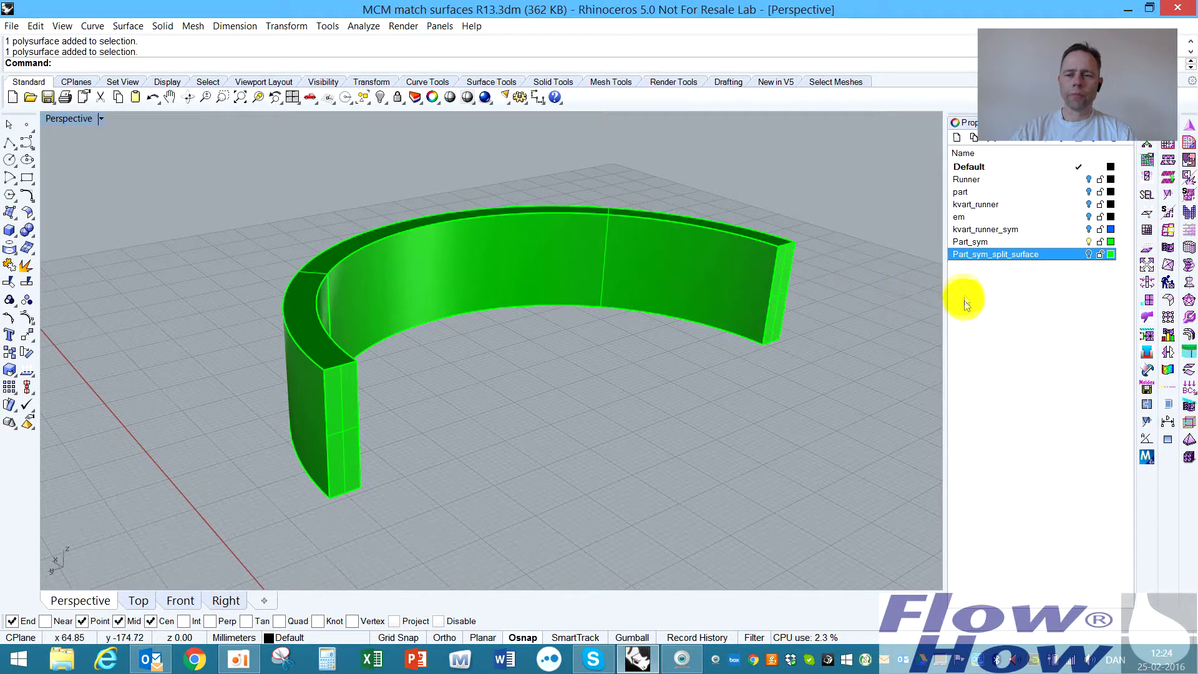
left_click(1089, 229)
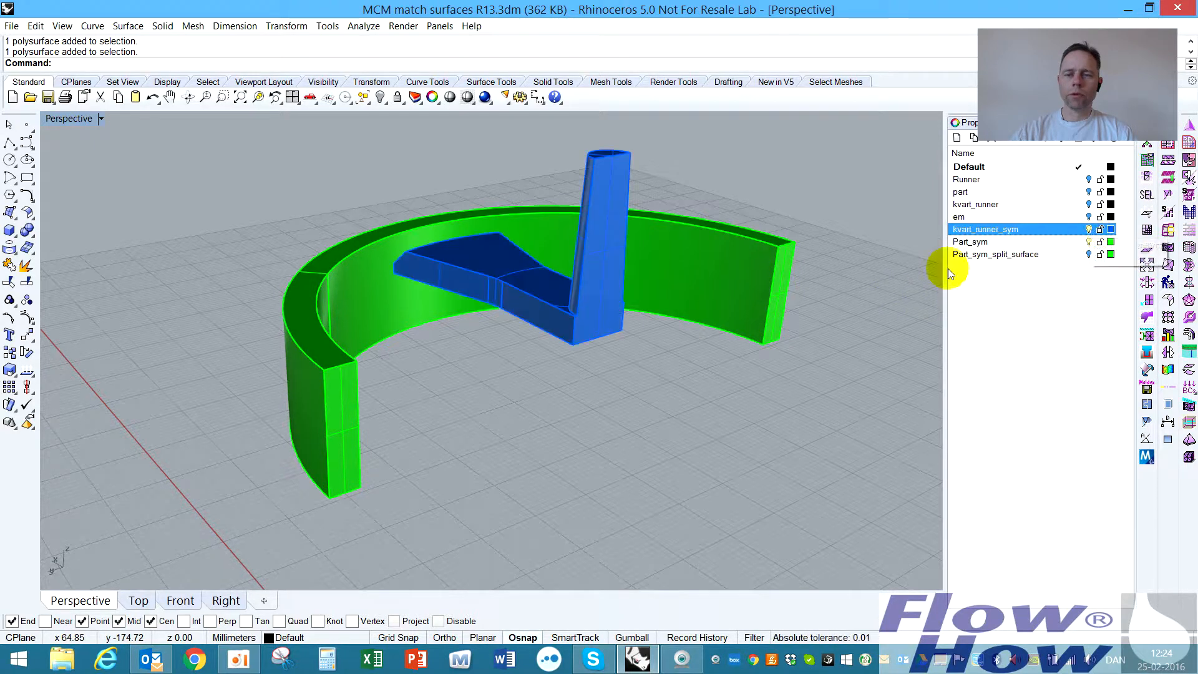
right_click_drag(516, 340, 507, 259)
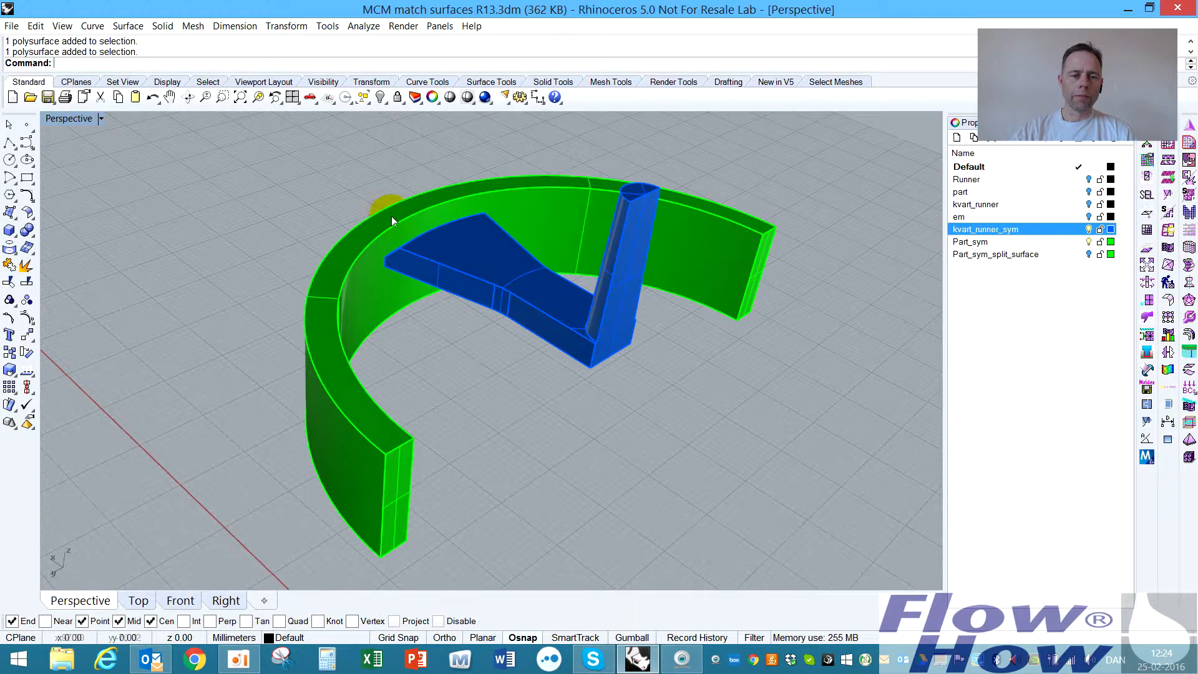
- Hide the green ring part to examine the blue runner on its own, and show the part again
left_click(399, 231)
key("ctrl+h")
right_click_drag(448, 297, 456, 264)
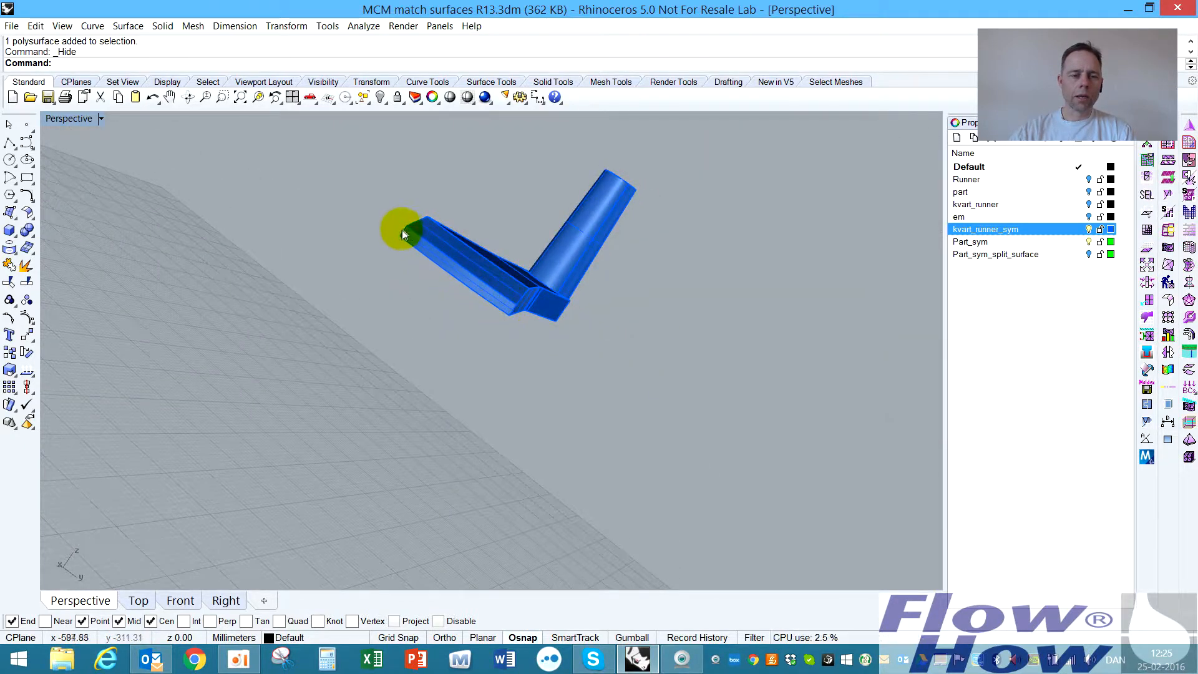
right_click_drag(517, 317, 414, 320)
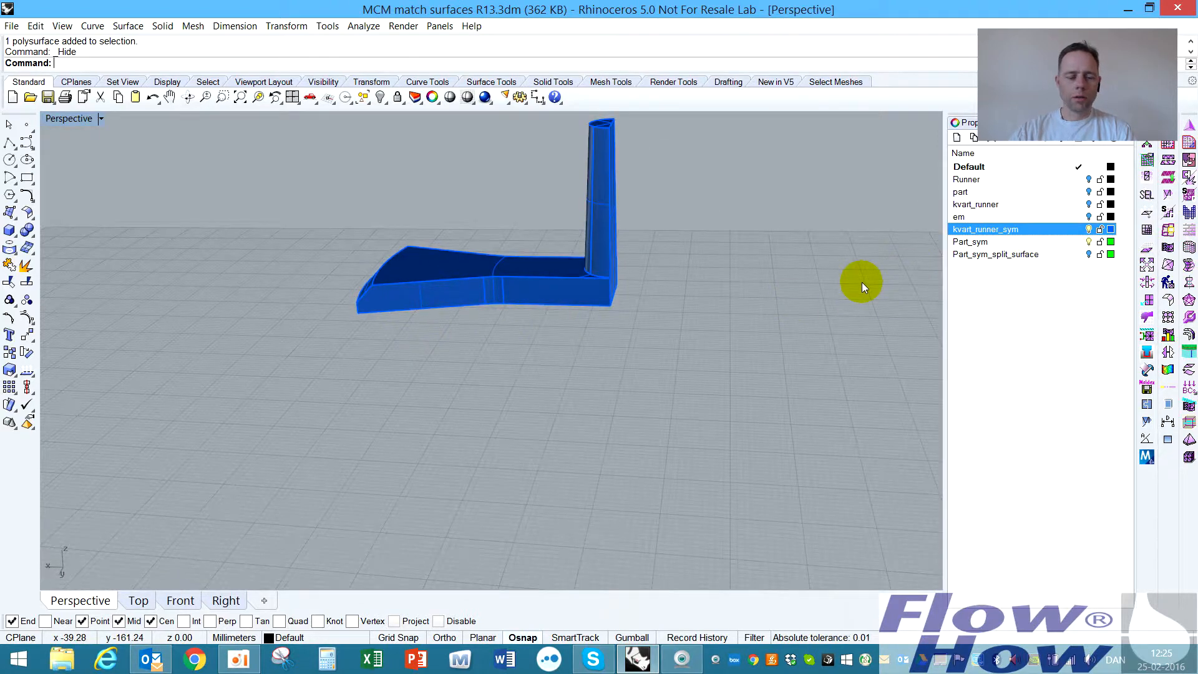
key("ctrl+alt+h")
- Hide the blue runner to examine the inner face of the ring part, and show the runner again
right_click_drag(630, 305, 559, 312)
left_click(430, 261)
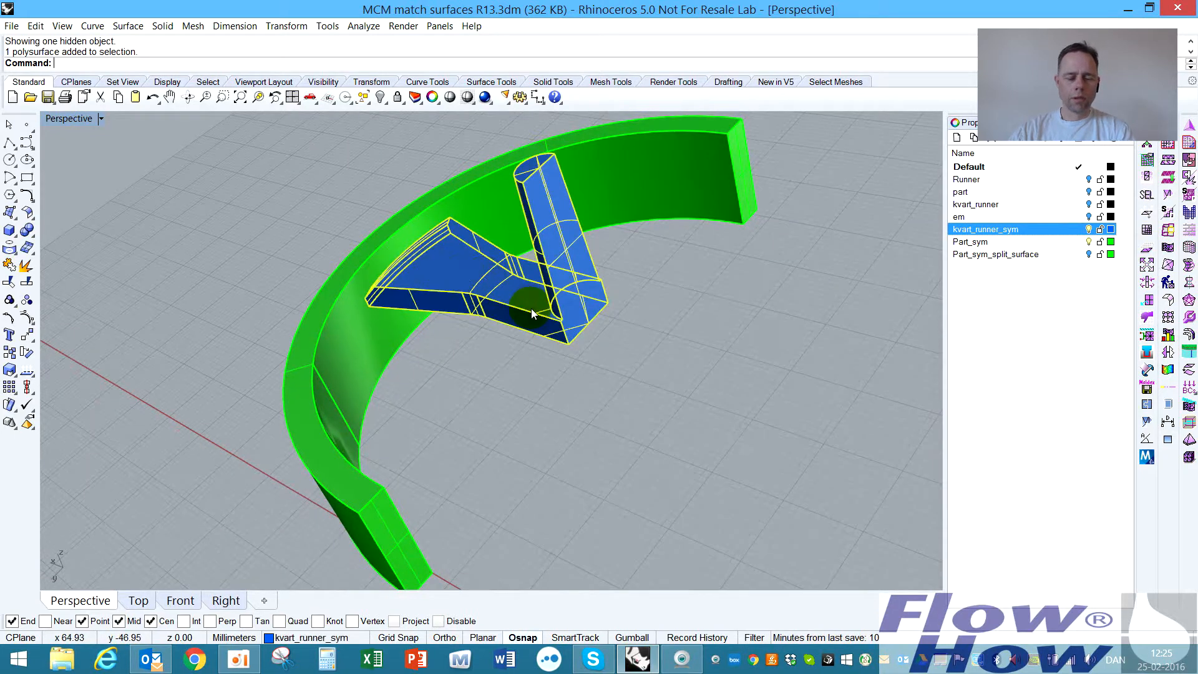
key("ctrl+h")
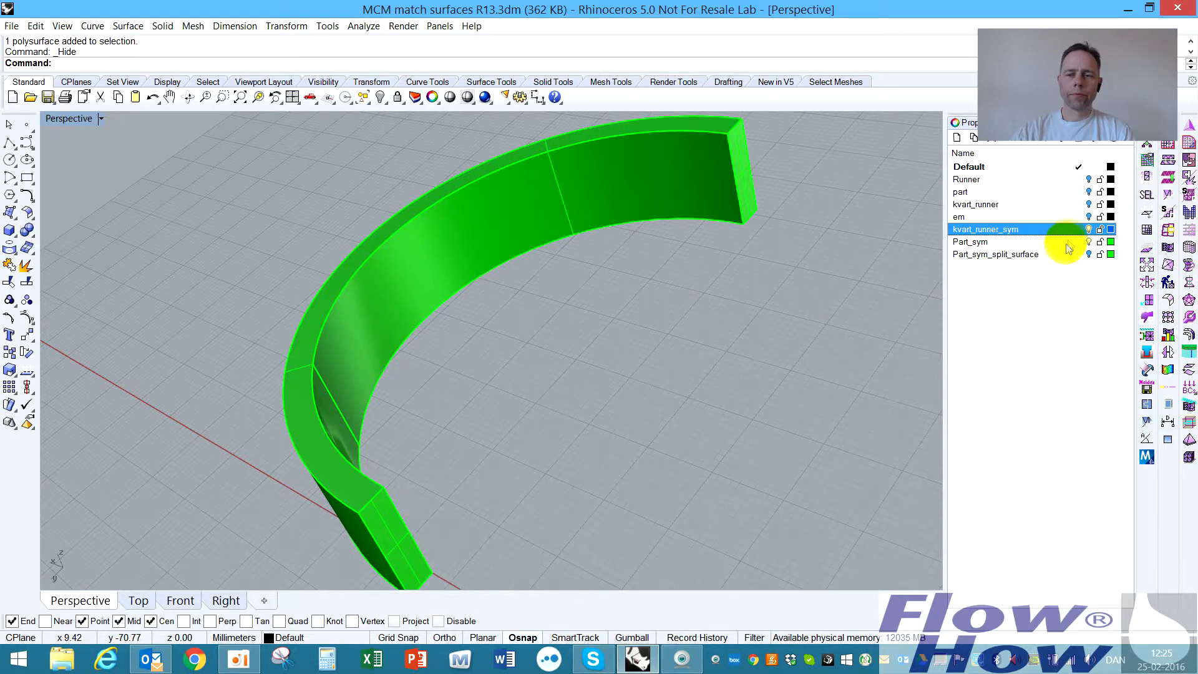
key("ctrl+alt+h")
- Examine where the runner meets the ring part, switching the kvart_runner_sym layer off and back on to compare
mouse_move(503, 296)
right_mouse_down()
mouse_move(552, 421)
mouse_move(496, 373)
mouse_move(463, 391)
mouse_move(711, 268)
mouse_move(610, 356)
mouse_move(417, 381)
mouse_move(329, 364)
mouse_move(626, 293)
mouse_move(701, 292)
right_mouse_up()
right_click_drag(356, 390, 449, 318)
right_click_drag(553, 404, 575, 424)
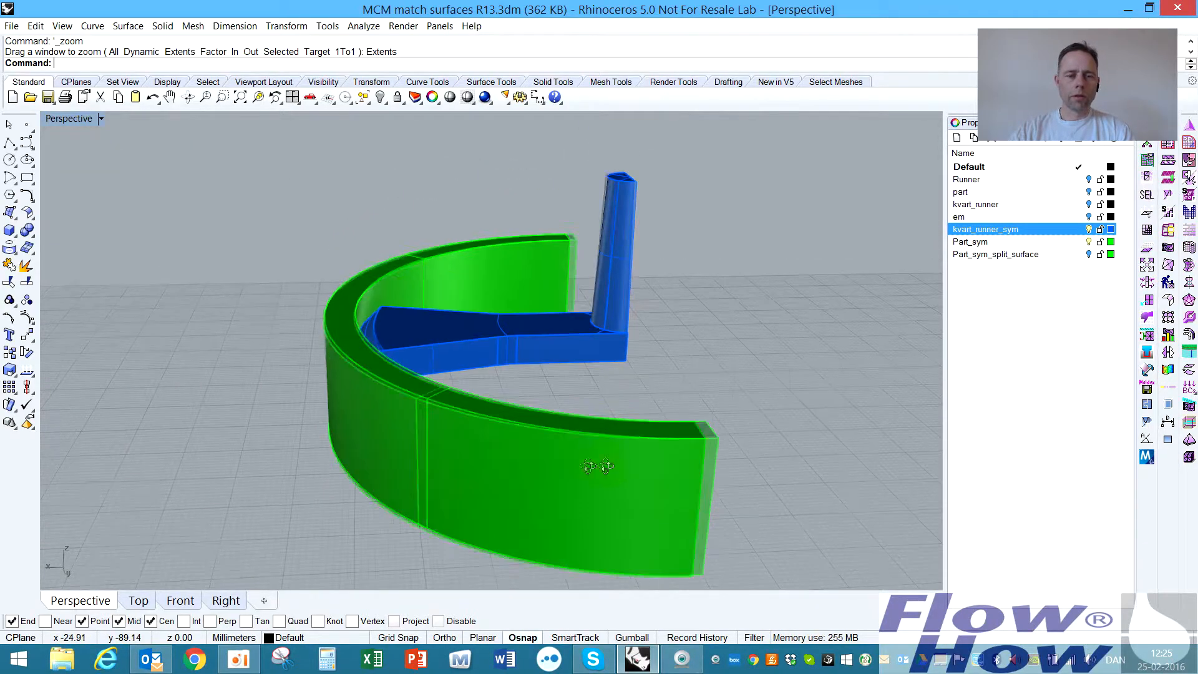
right_click_drag(593, 462, 473, 351)
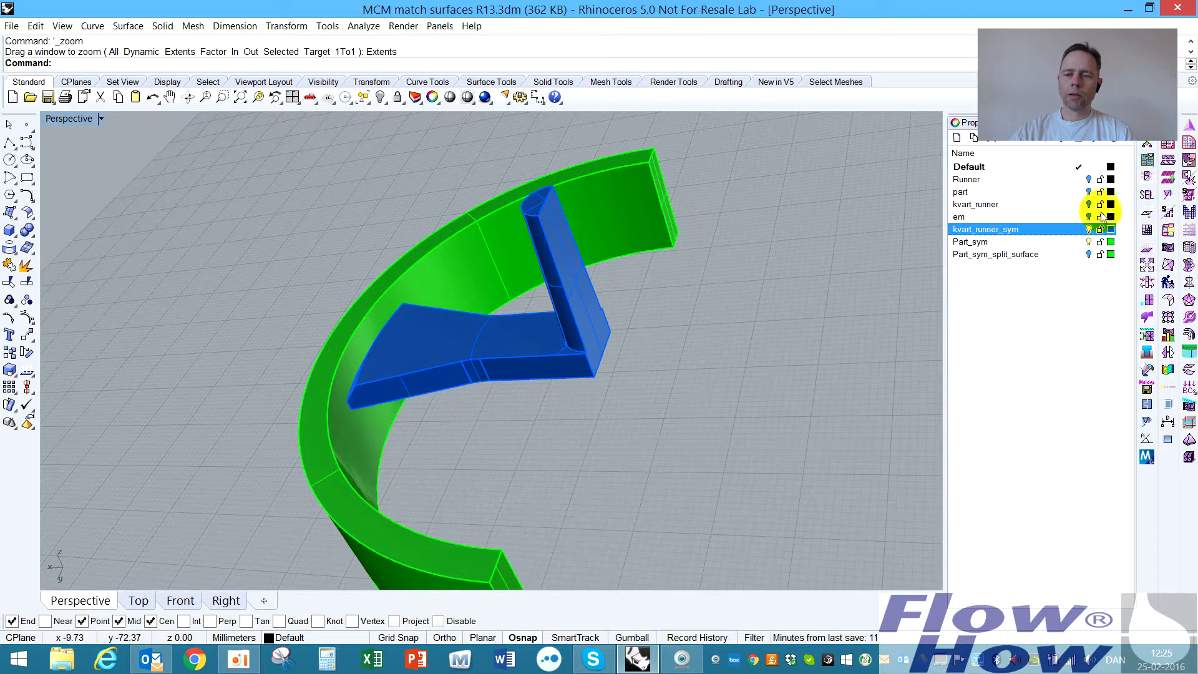
left_click(1088, 229)
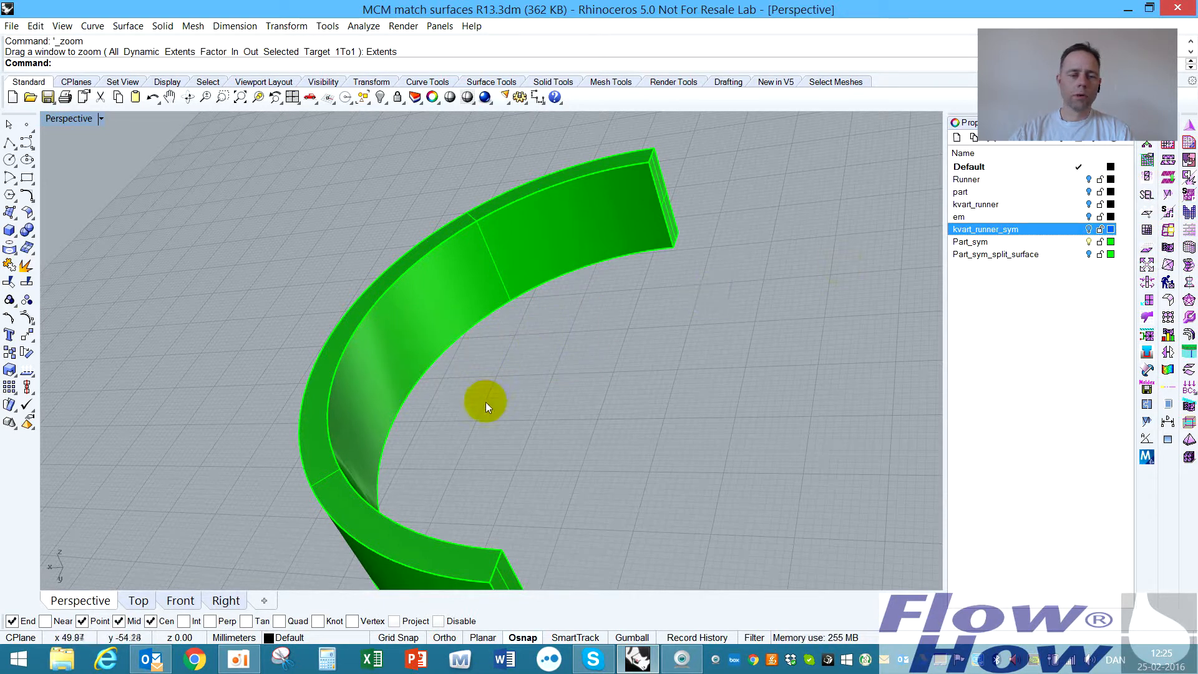
left_click(1089, 229)
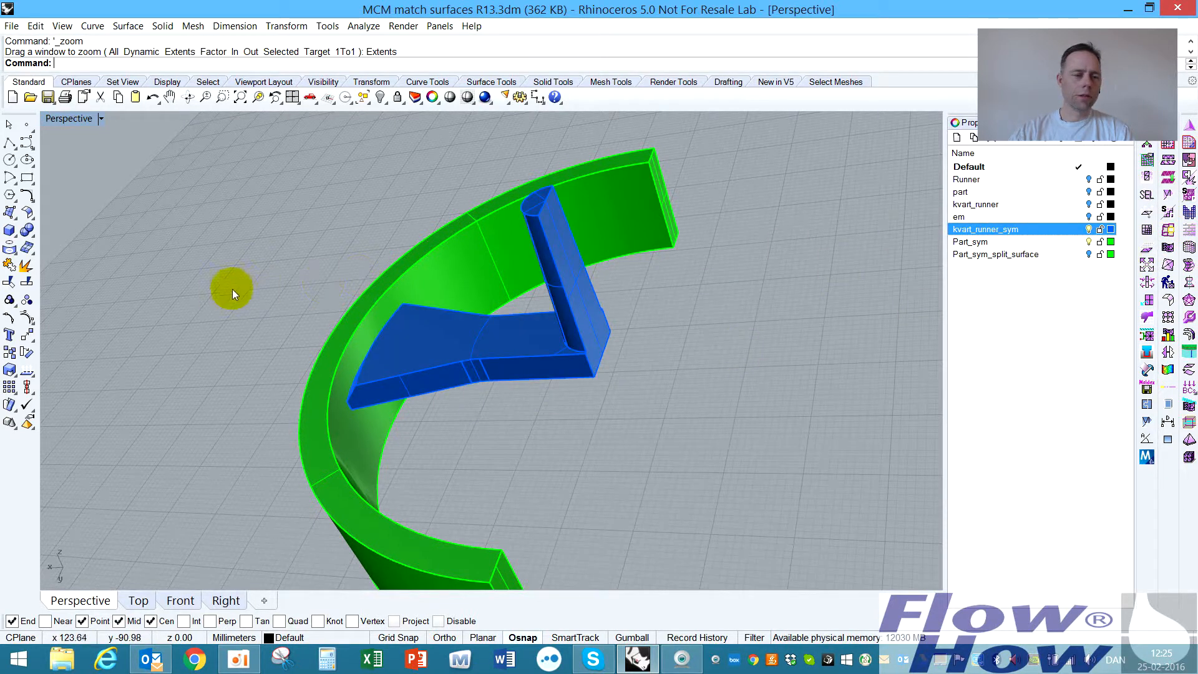
- Split the green ring polysurface using the blue runner as the cutting object
left_click(26, 283)
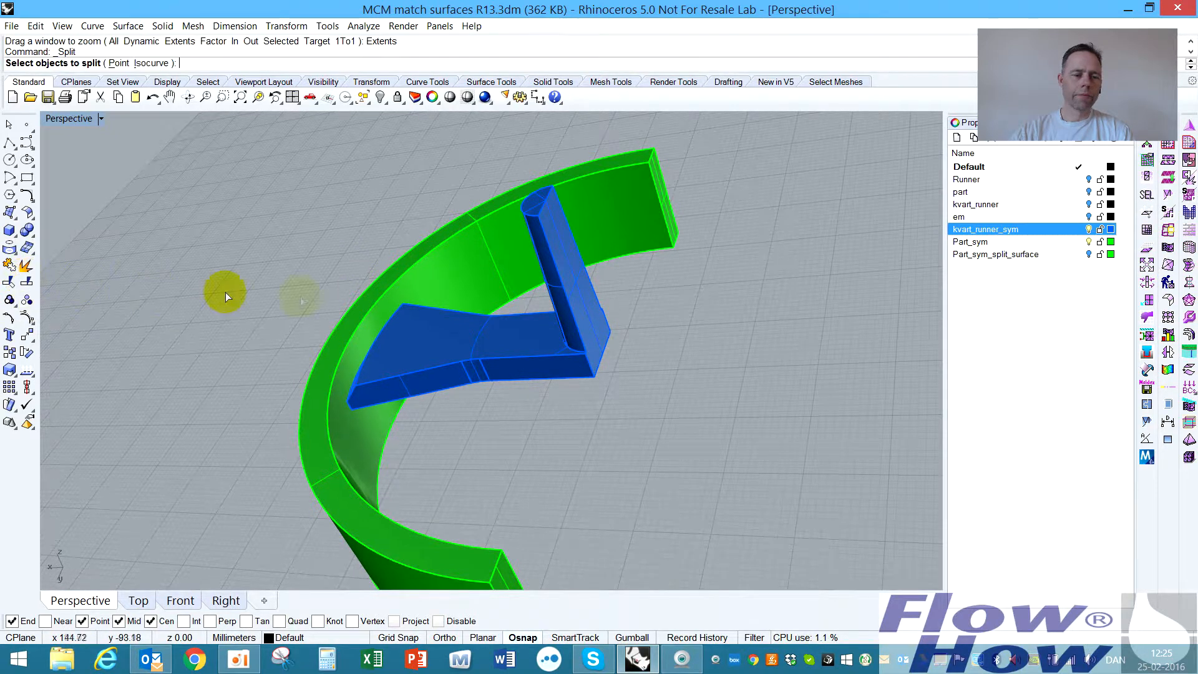
left_click(484, 260)
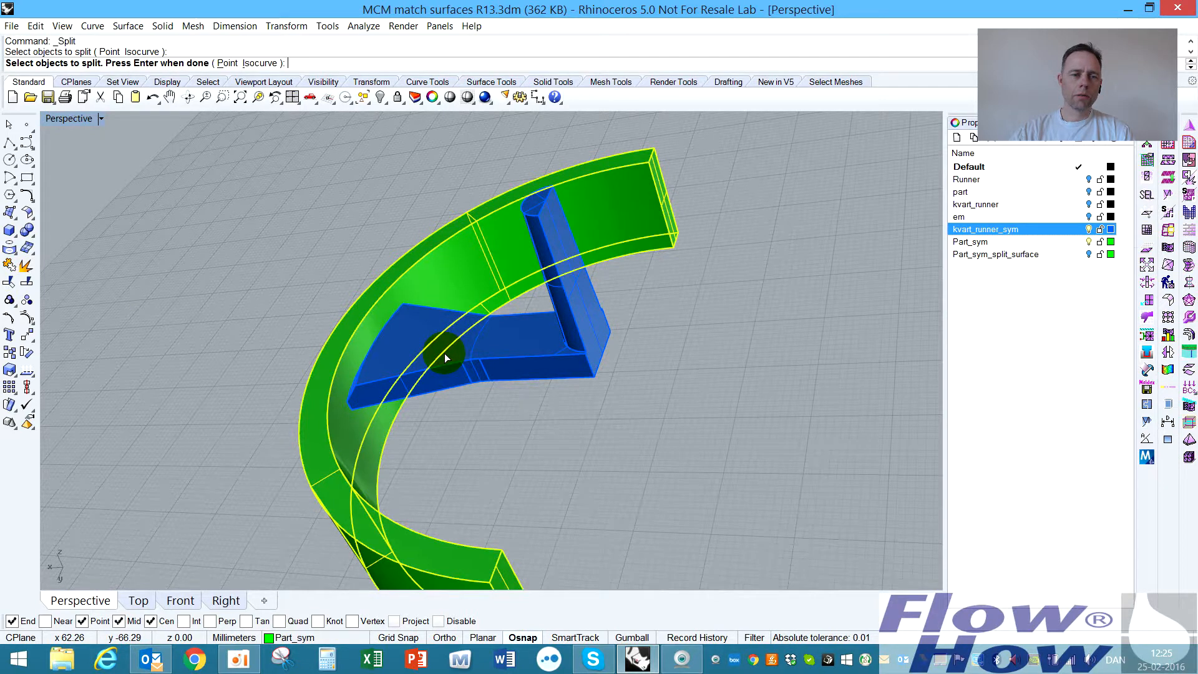
key("Return")
left_click(406, 338)
key("Return")
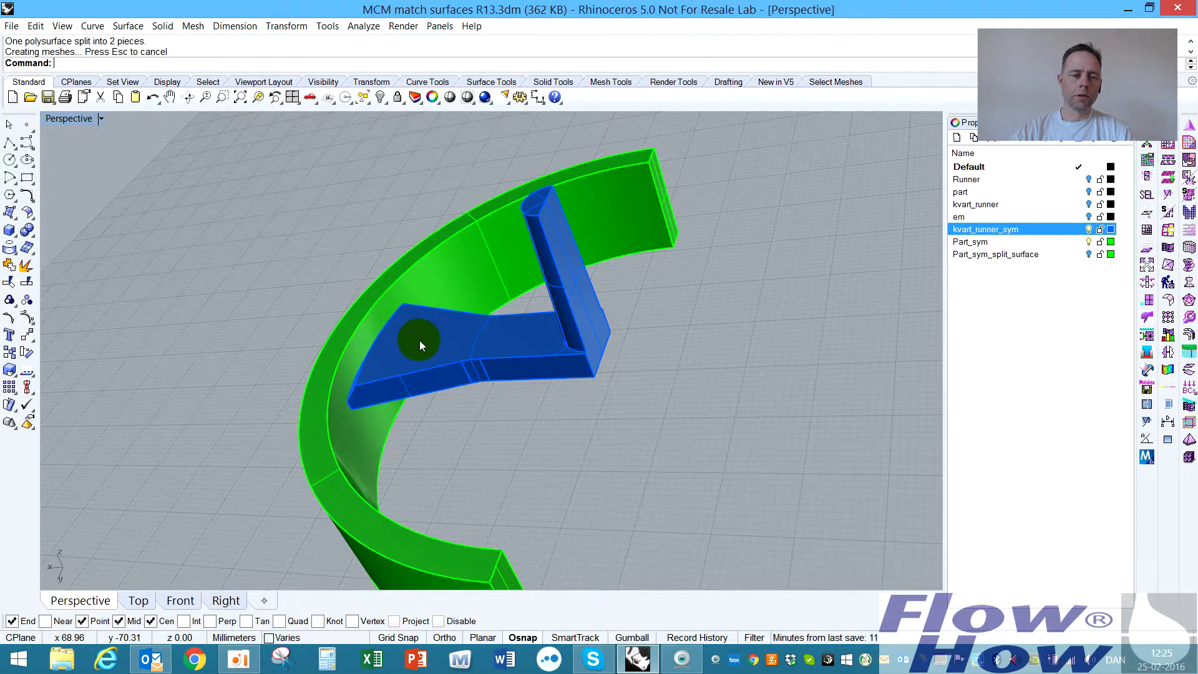
- Hide the runner to examine the gate outline split into the ring's inner face, and show the runner again
left_click(497, 348)
key("ctrl+h")
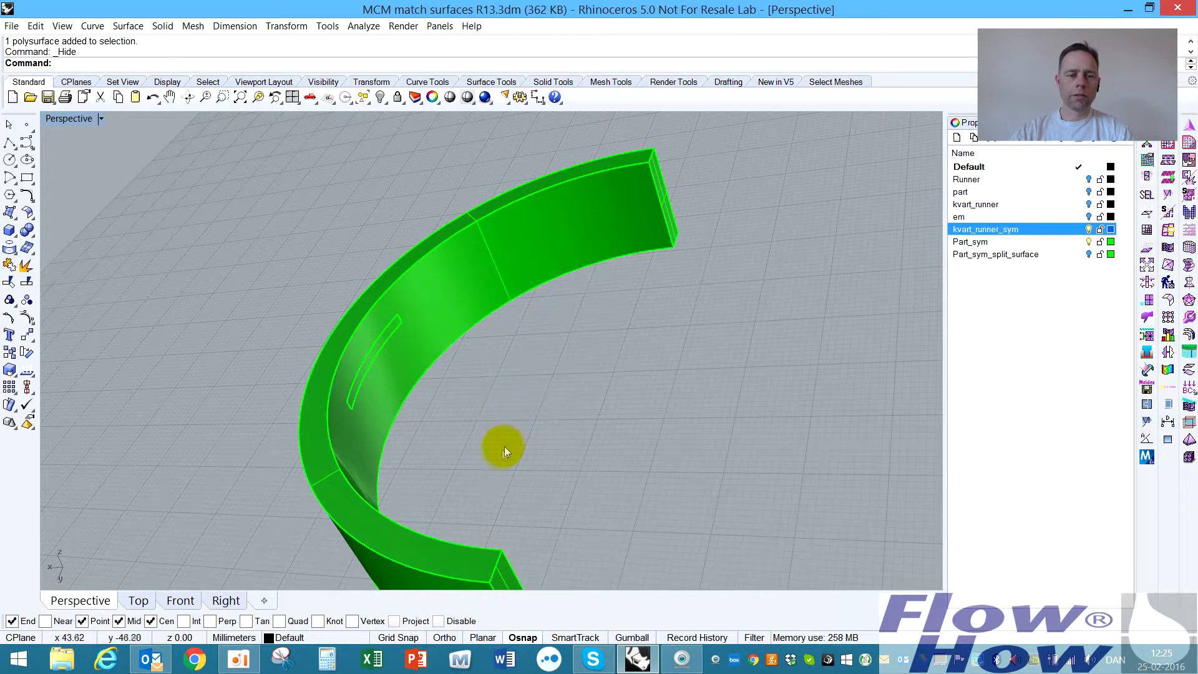
mouse_move(406, 437)
right_mouse_down()
mouse_move(409, 418)
mouse_move(391, 420)
right_mouse_up()
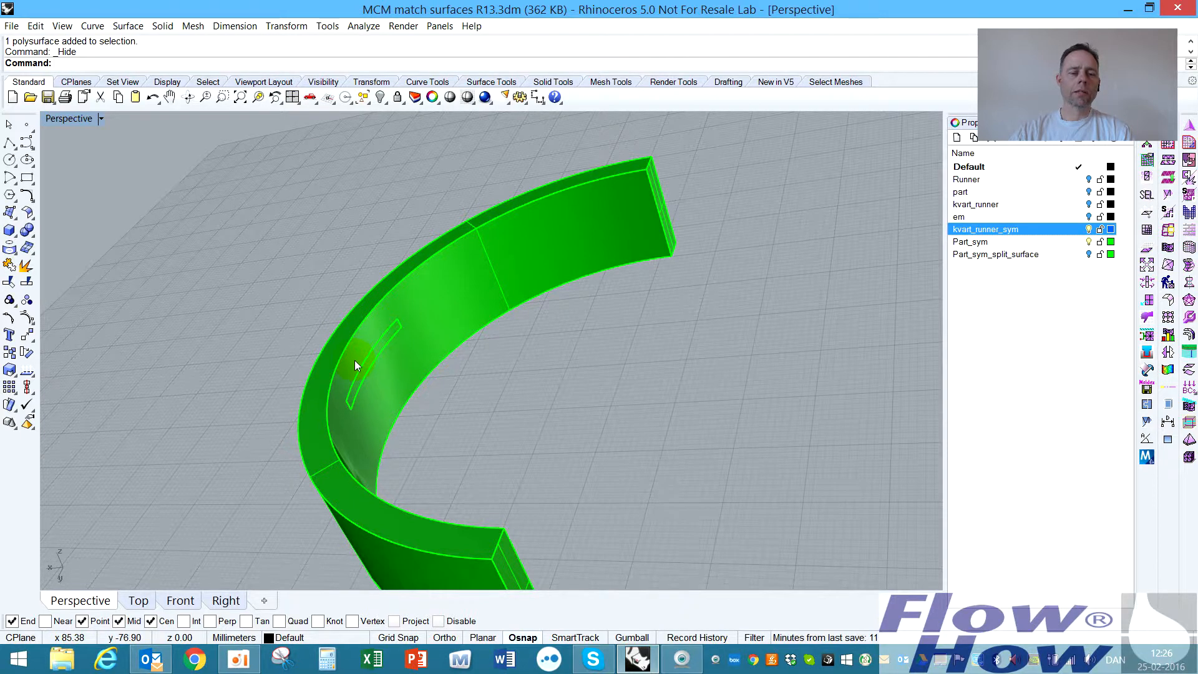
right_click_drag(375, 331, 780, 349)
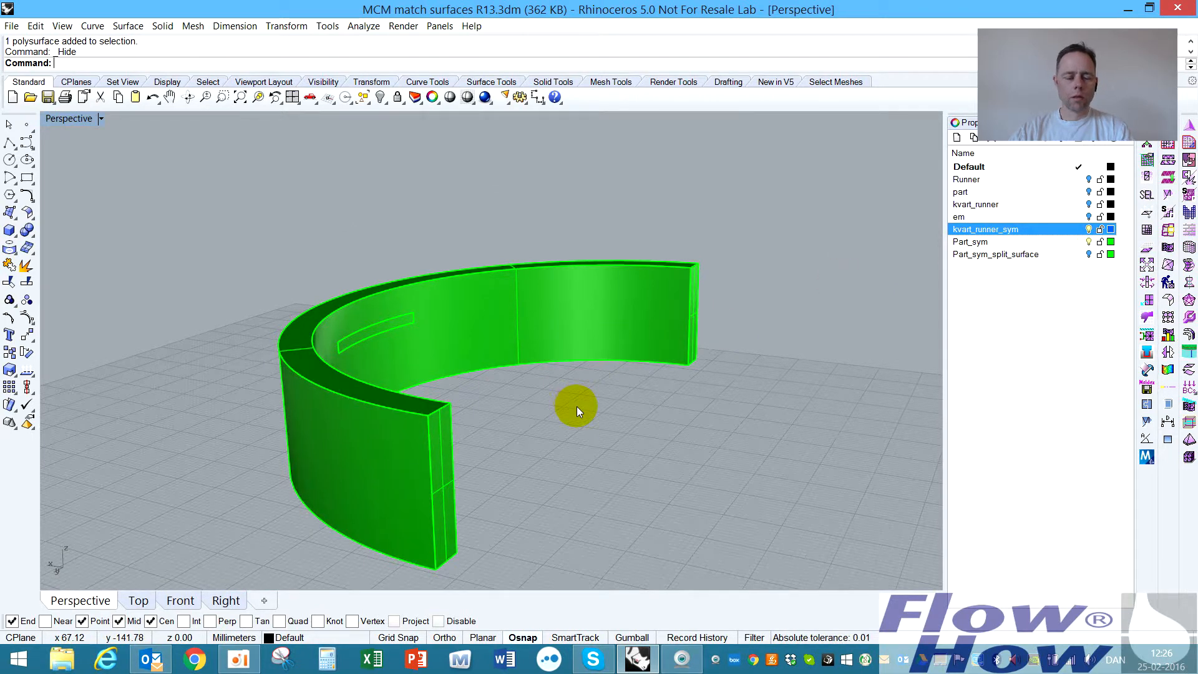
key("ctrl+alt+h")
right_click_drag(576, 406, 454, 357)
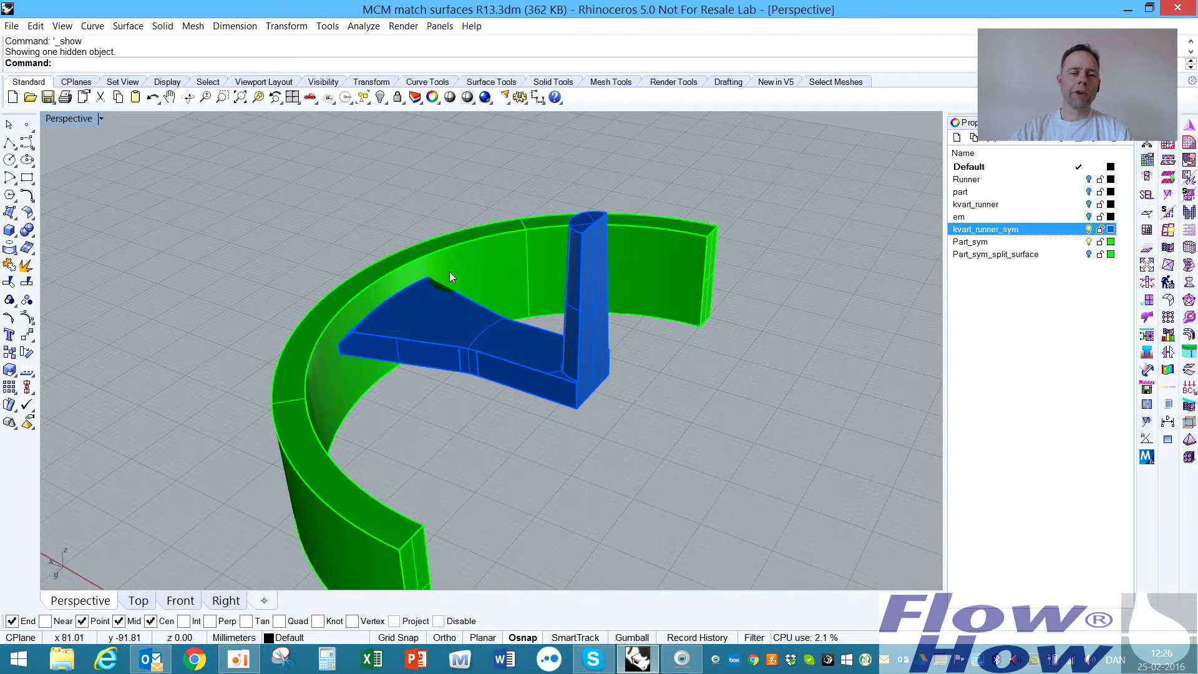
- Minimise Rhinoceros, start Moldex3D Designer in Boundary layer mesh (BLM) mode and dock its window on half of the screen
left_click(1128, 10)
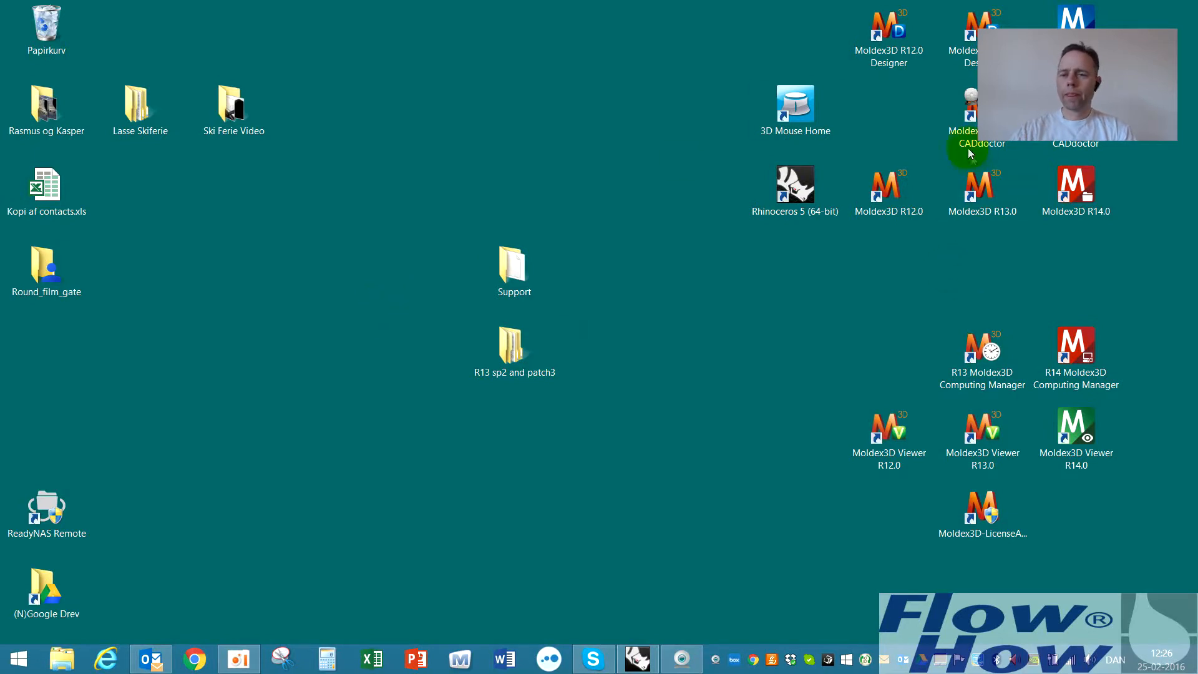
double_click(968, 42)
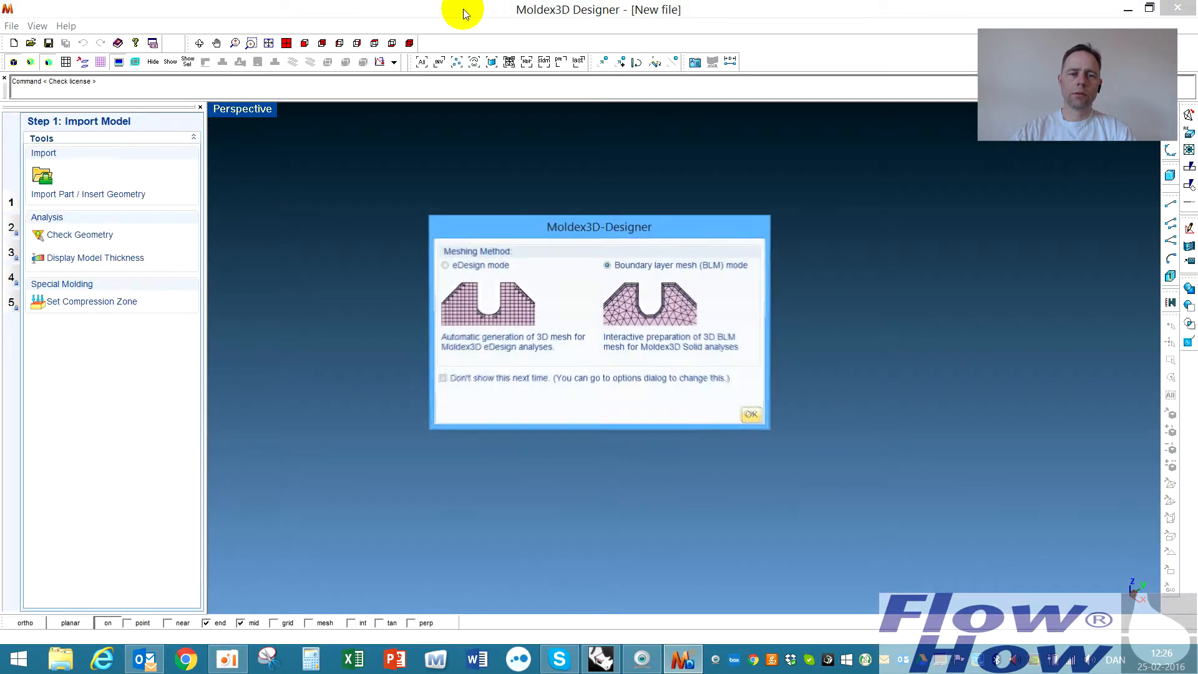
left_click(751, 414)
left_click_drag(380, 10, 1188, 84)
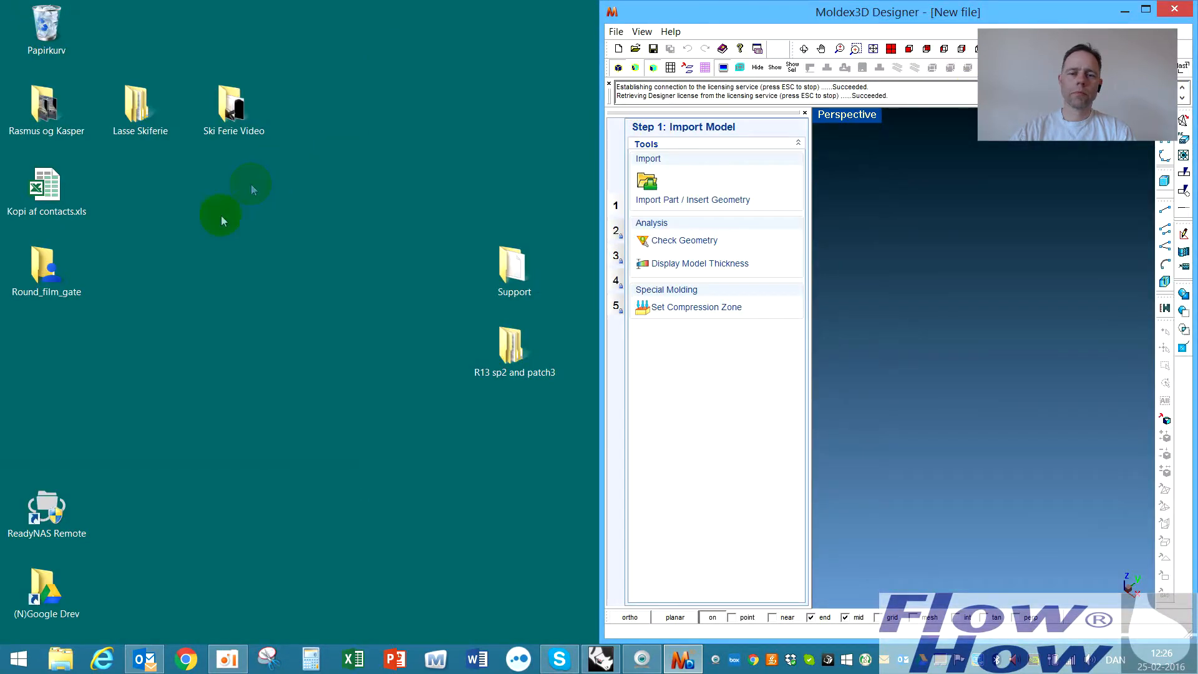
- Open the Round_film_gate folder from the desktop and dock its window beside Moldex3D Designer
left_click(37, 262)
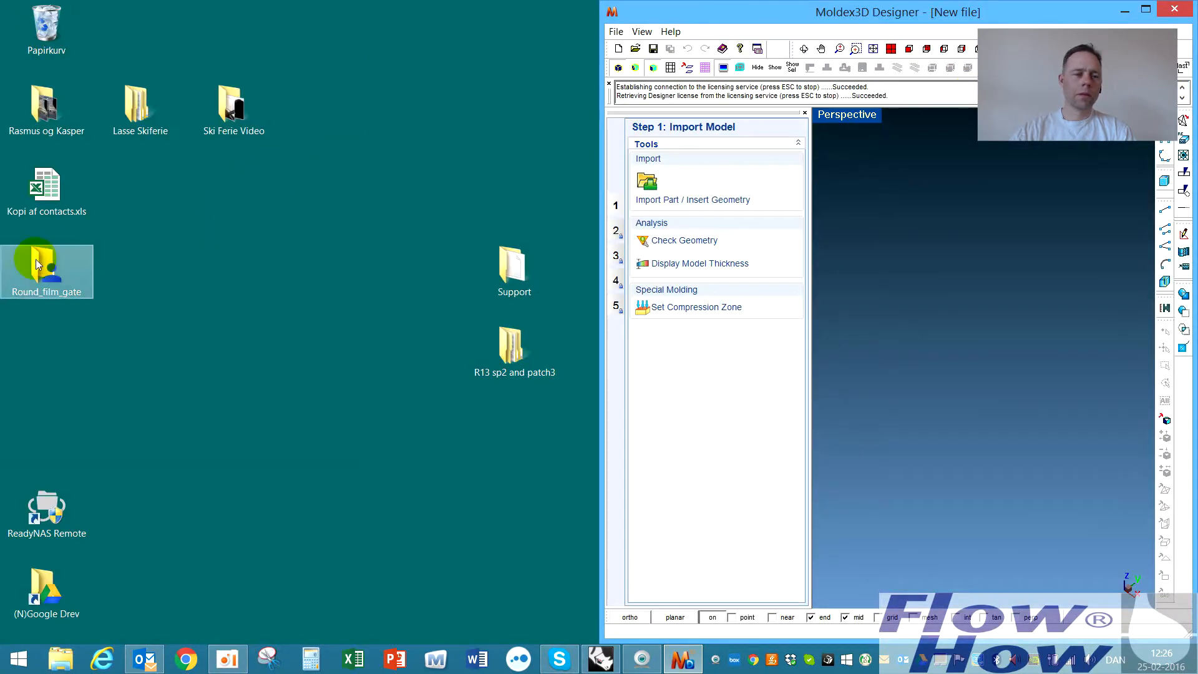
double_click(68, 270)
left_click_drag(628, 32, 0, 164)
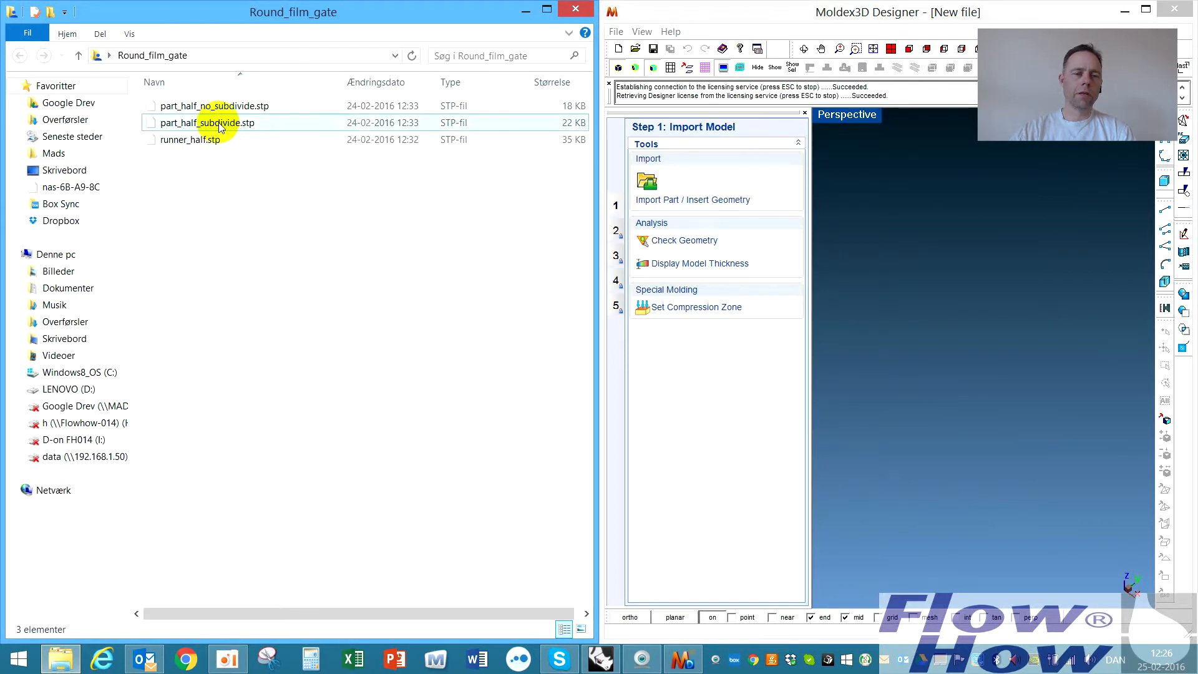
- Load part_half_subdivide.stp into Moldex3D Designer and add runner_half.stp to the same model
left_click_drag(220, 128, 961, 311)
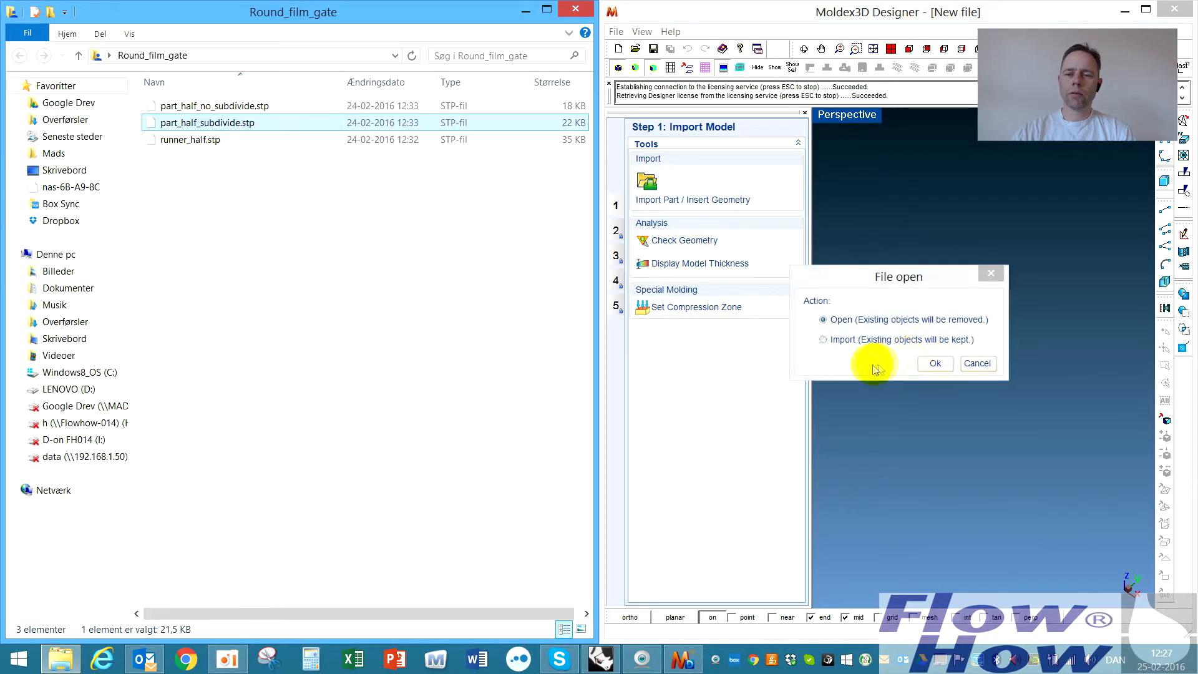
left_click(939, 364)
mouse_move(964, 372)
middle_mouse_down()
mouse_move(933, 403)
mouse_move(955, 375)
middle_mouse_up()
left_click_drag(200, 144, 946, 275)
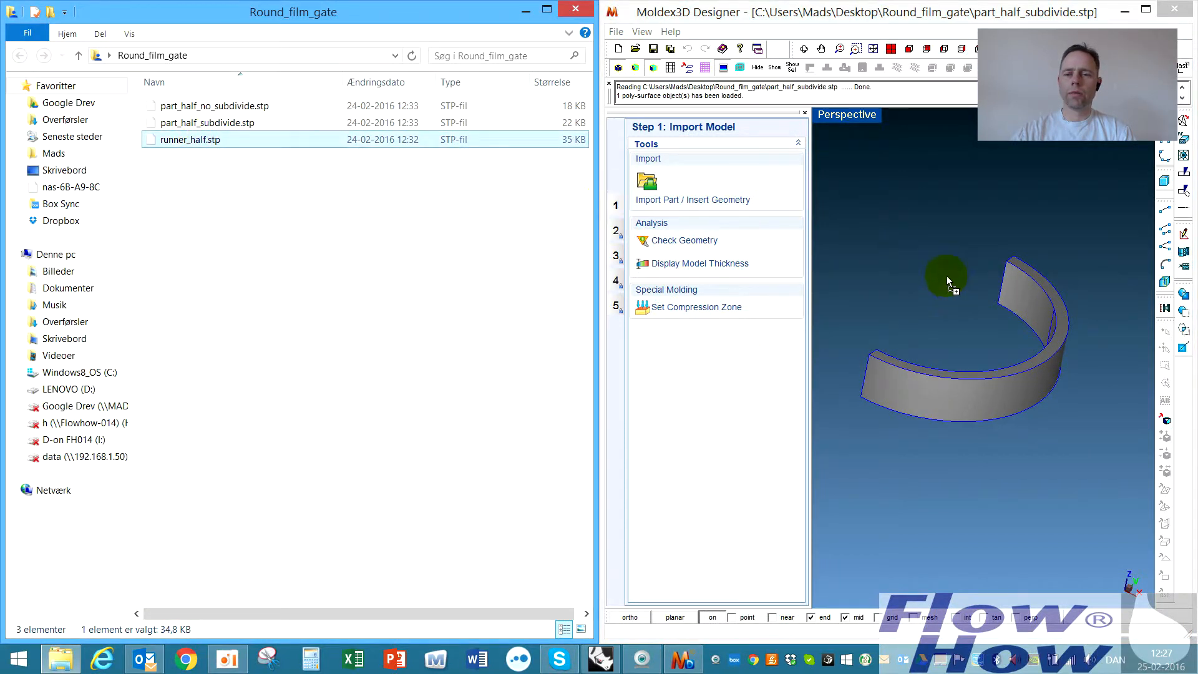
left_click(935, 363)
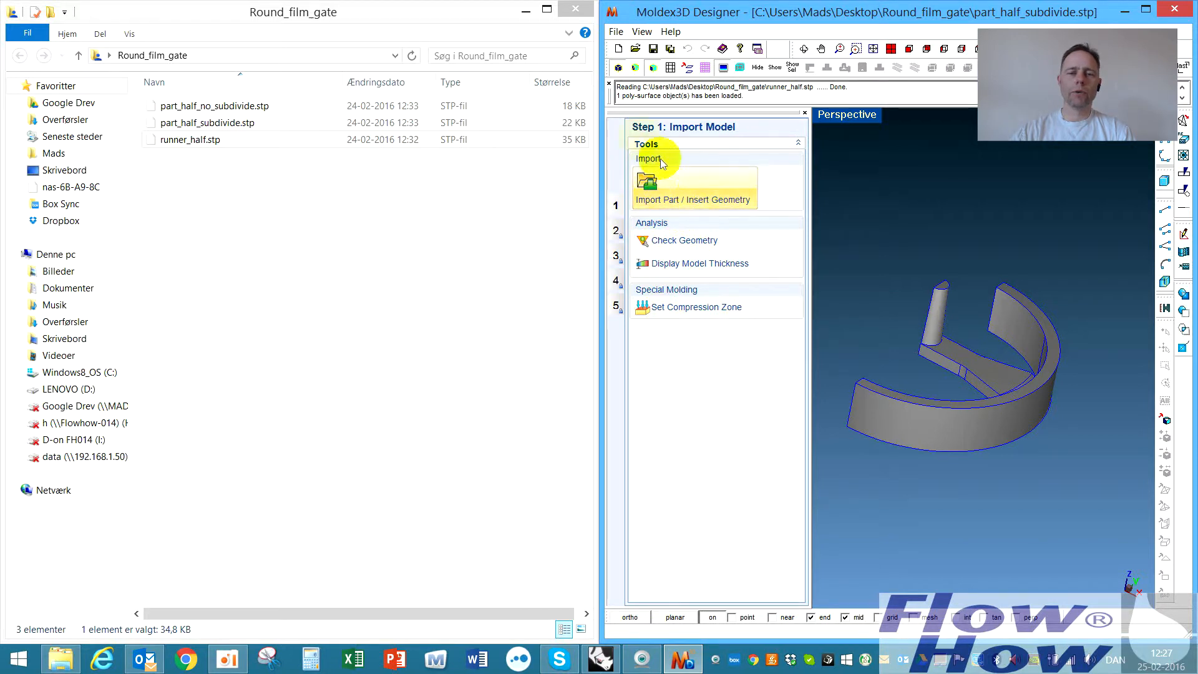
- Minimise the folder window and maximise Moldex3D Designer to view the imported part and runner
left_click(527, 11)
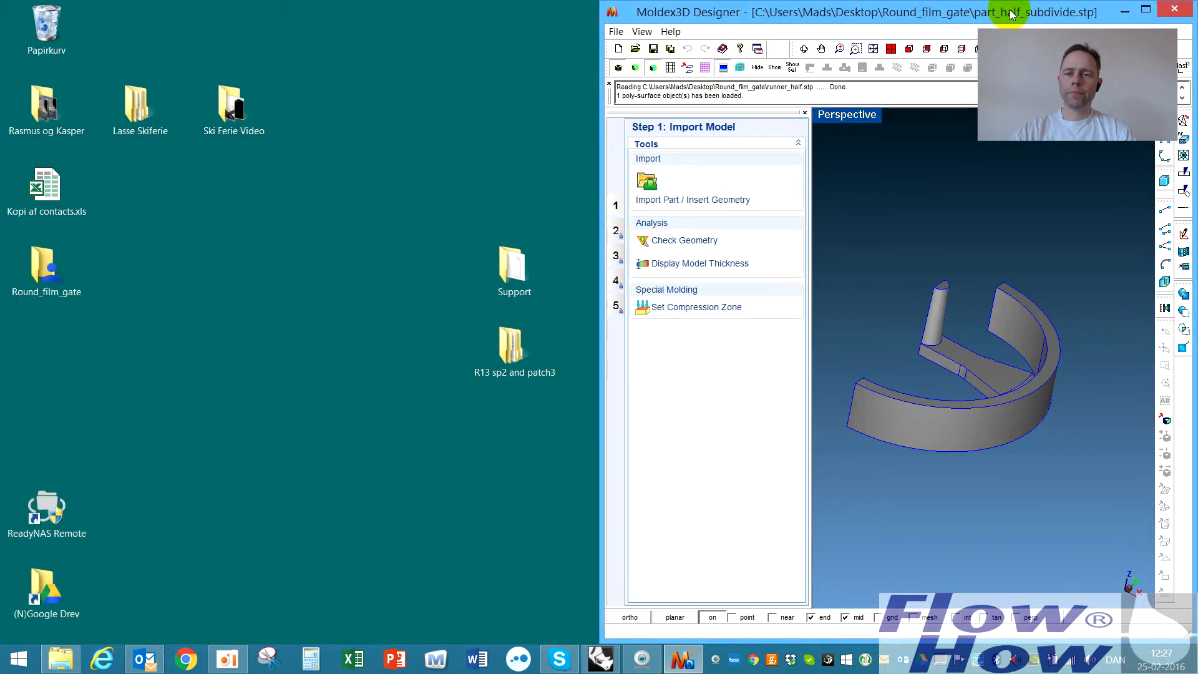
left_click_drag(1012, 13, 802, 140)
double_click(791, 129)
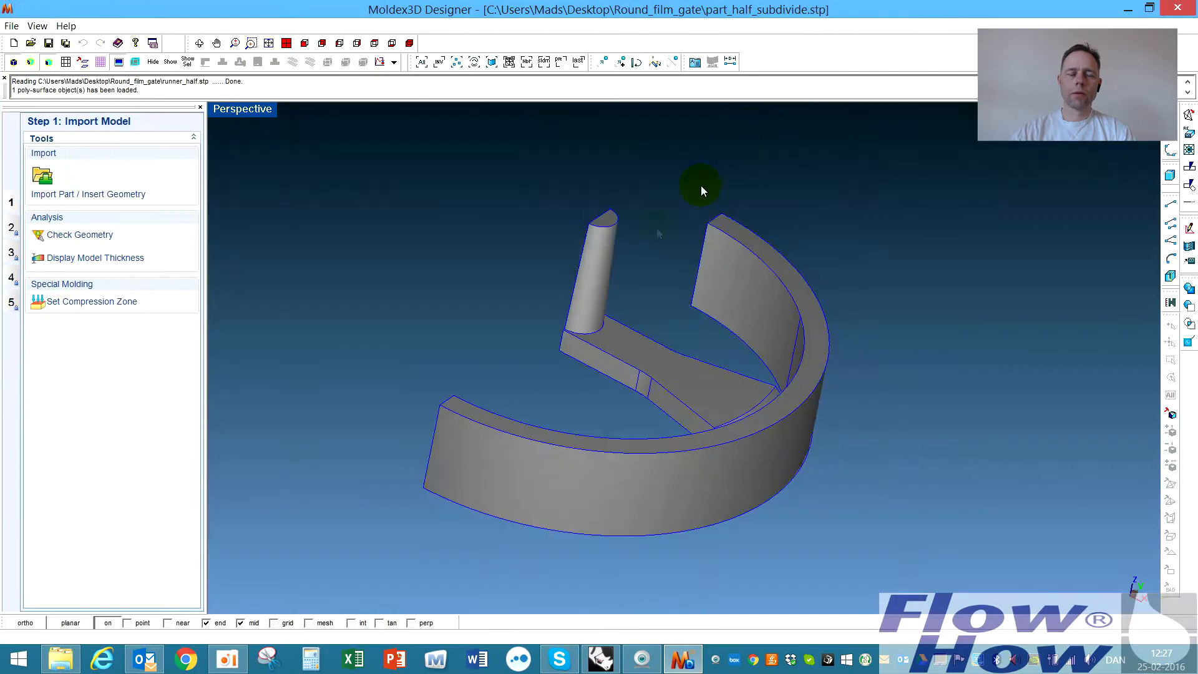
middle_click_drag(657, 398, 840, 371)
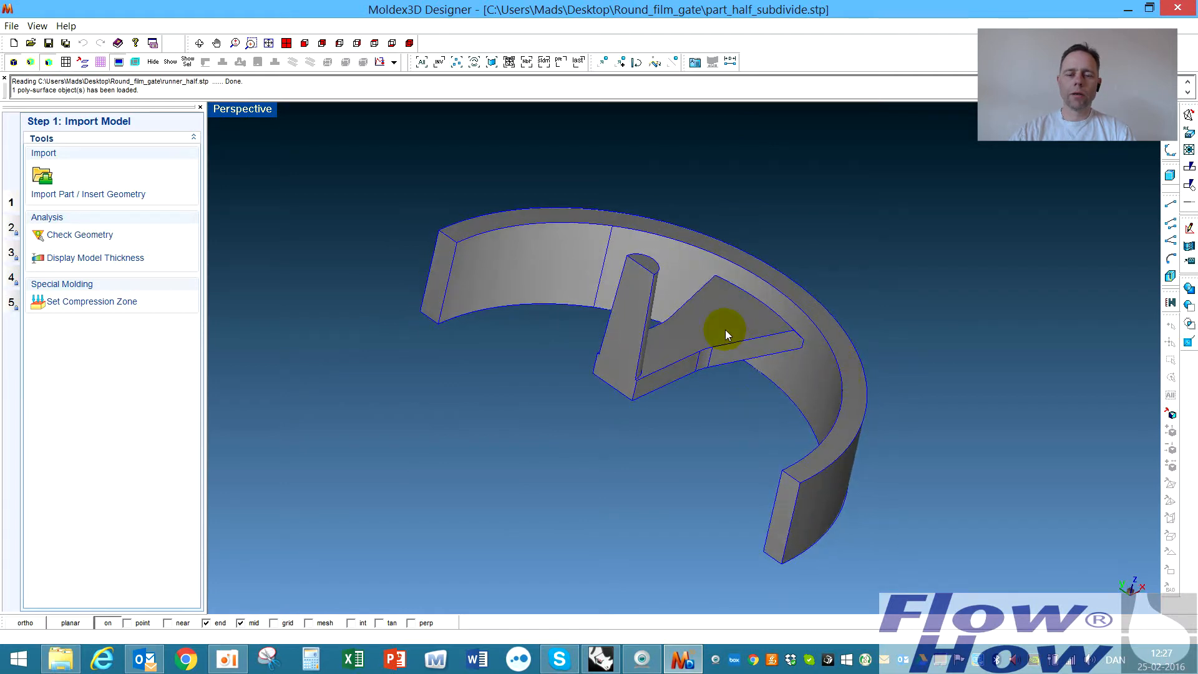
middle_click_drag(739, 346, 674, 347)
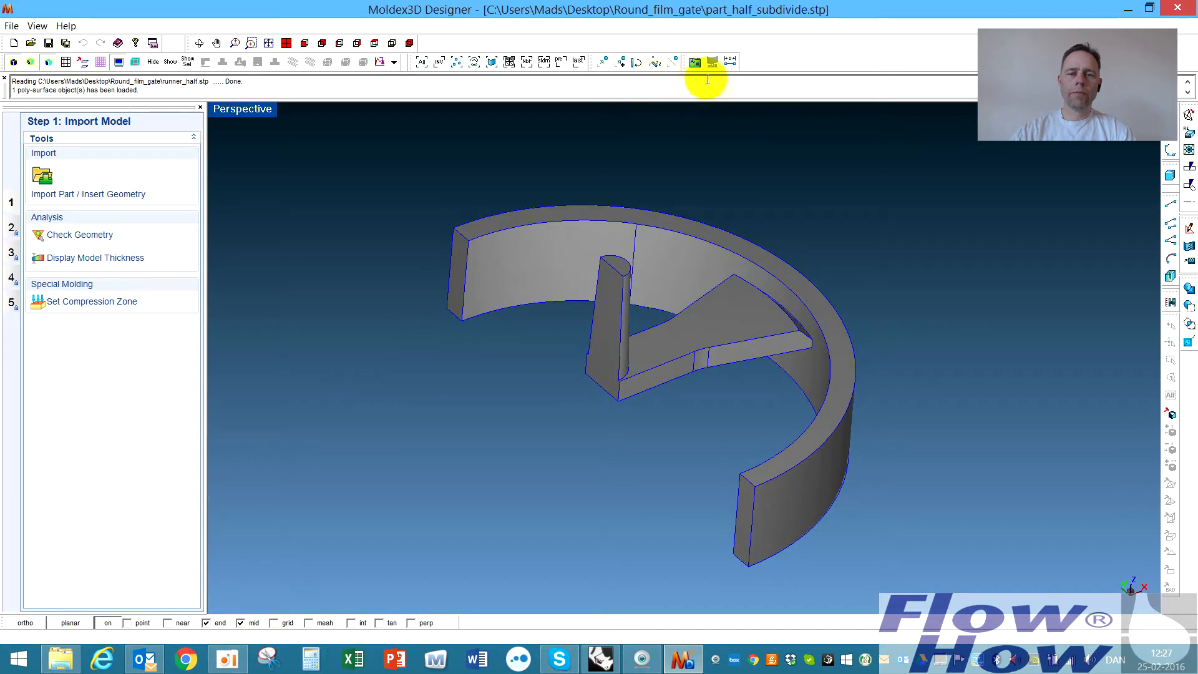
- Assign the Cavity injection molding attribute to the curved ring part
left_click(674, 241)
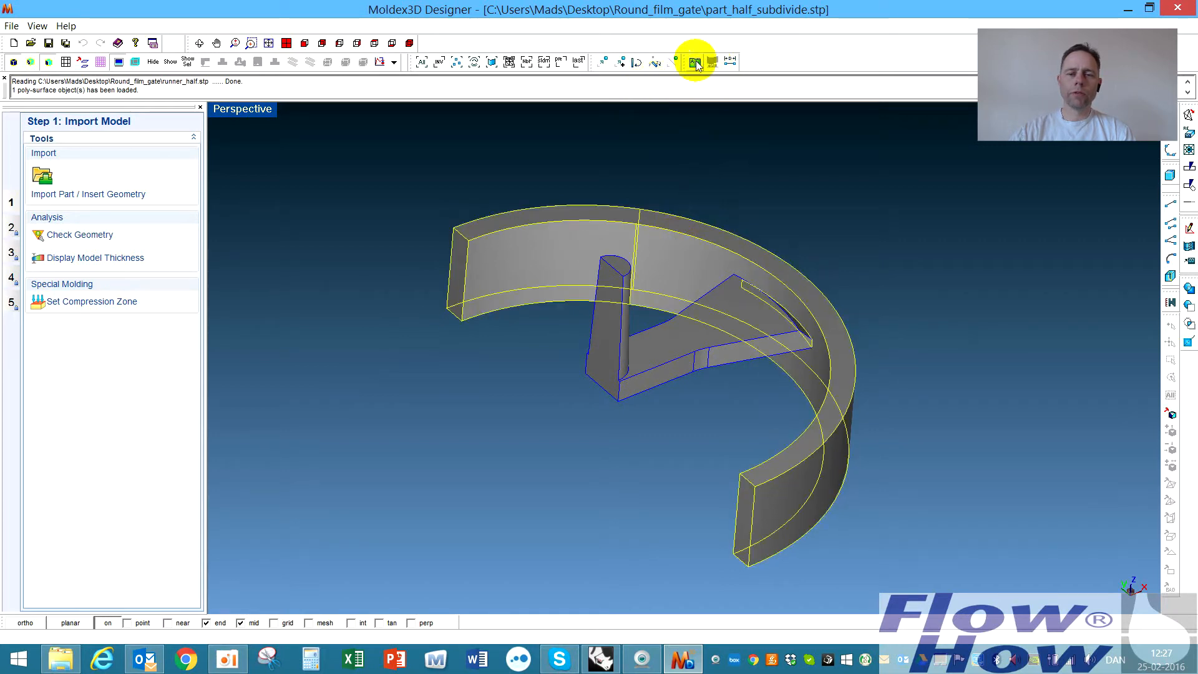
left_click(694, 62)
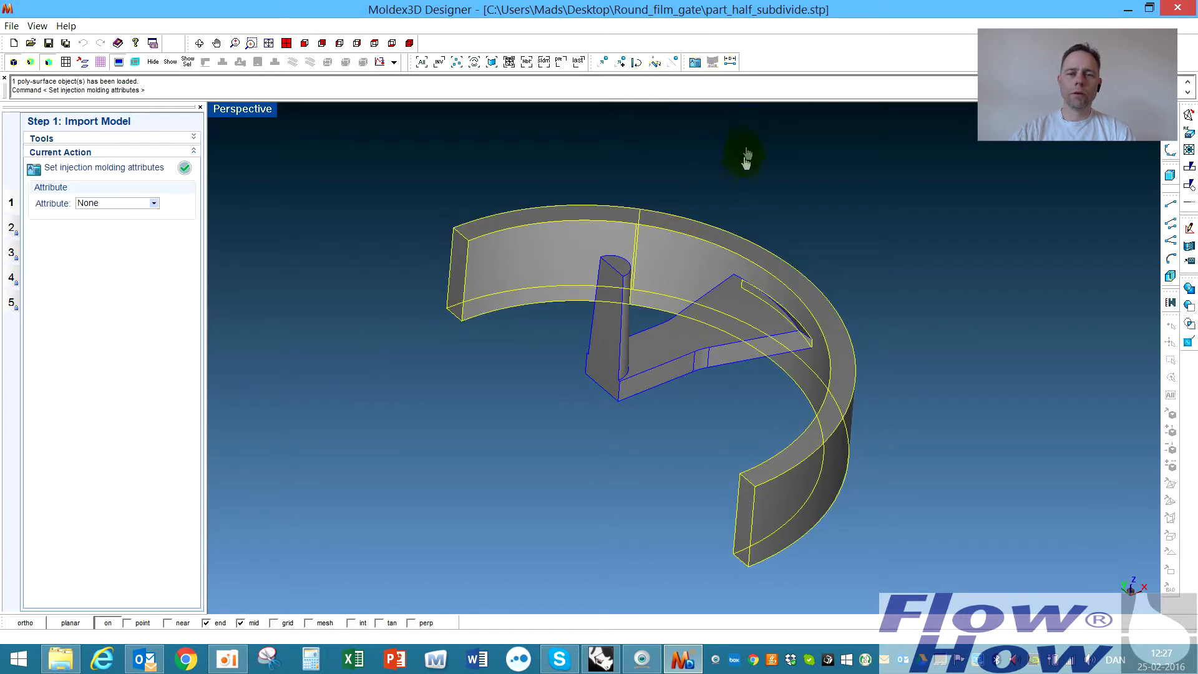
left_click(108, 203)
left_click(105, 229)
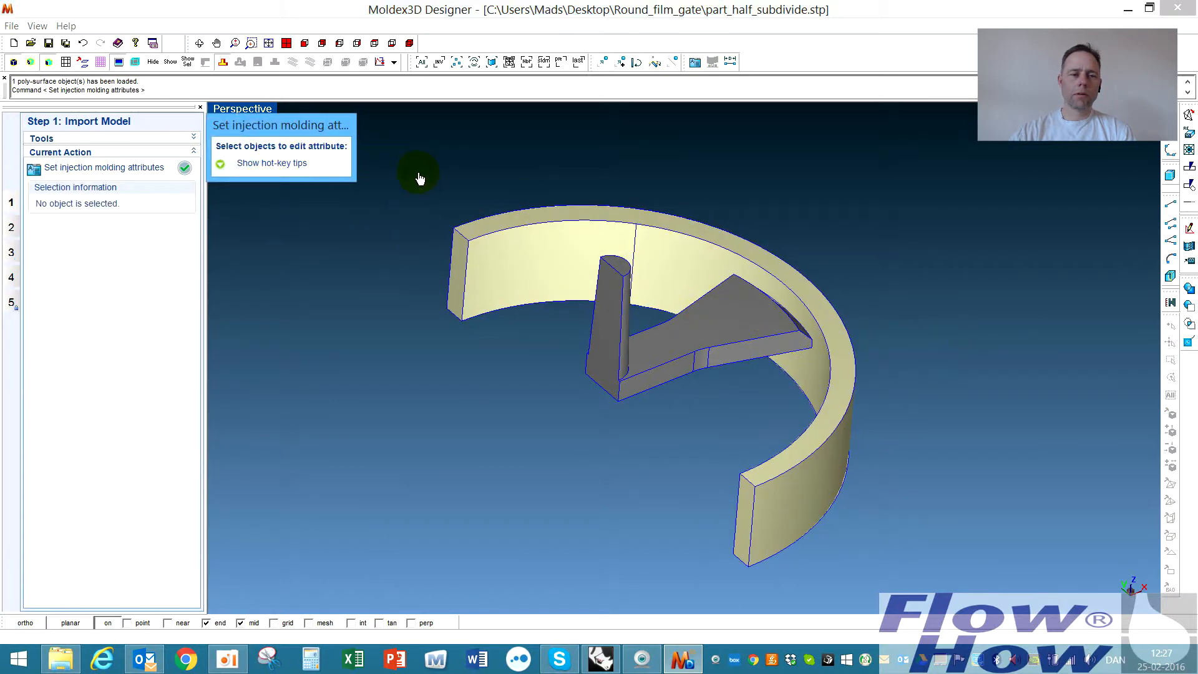
- Assign the Cold runner injection molding attribute to the runner body
left_click(689, 349)
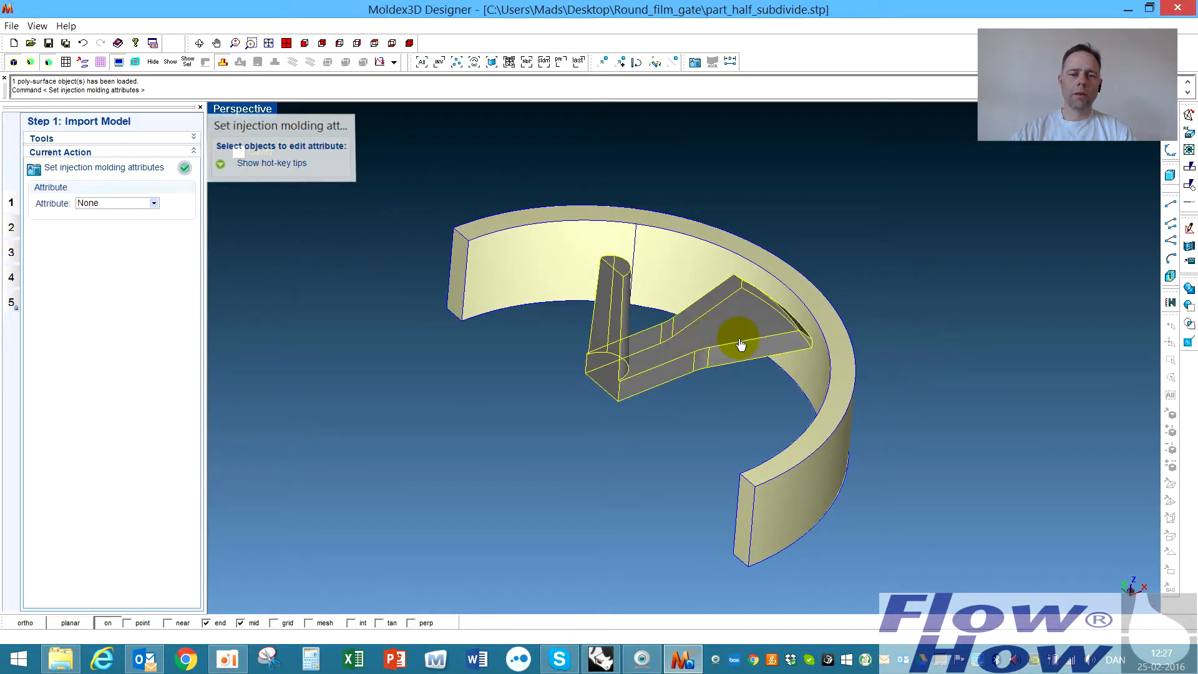
left_click(695, 62)
left_click(84, 203)
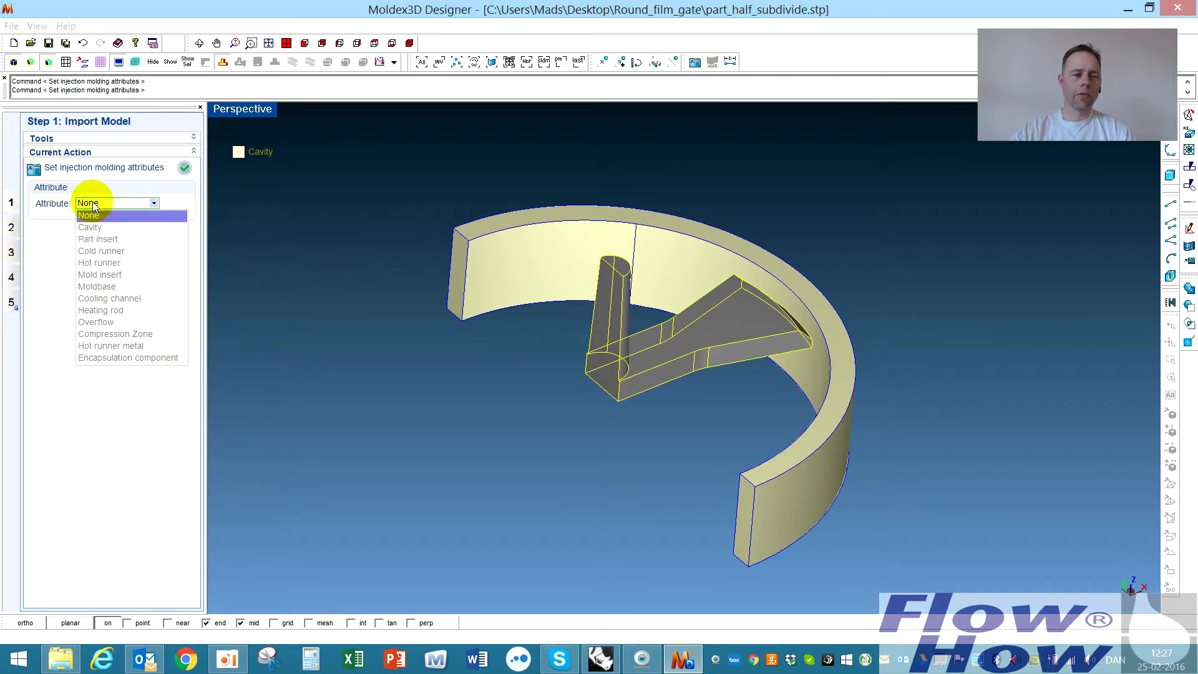
left_click(101, 250)
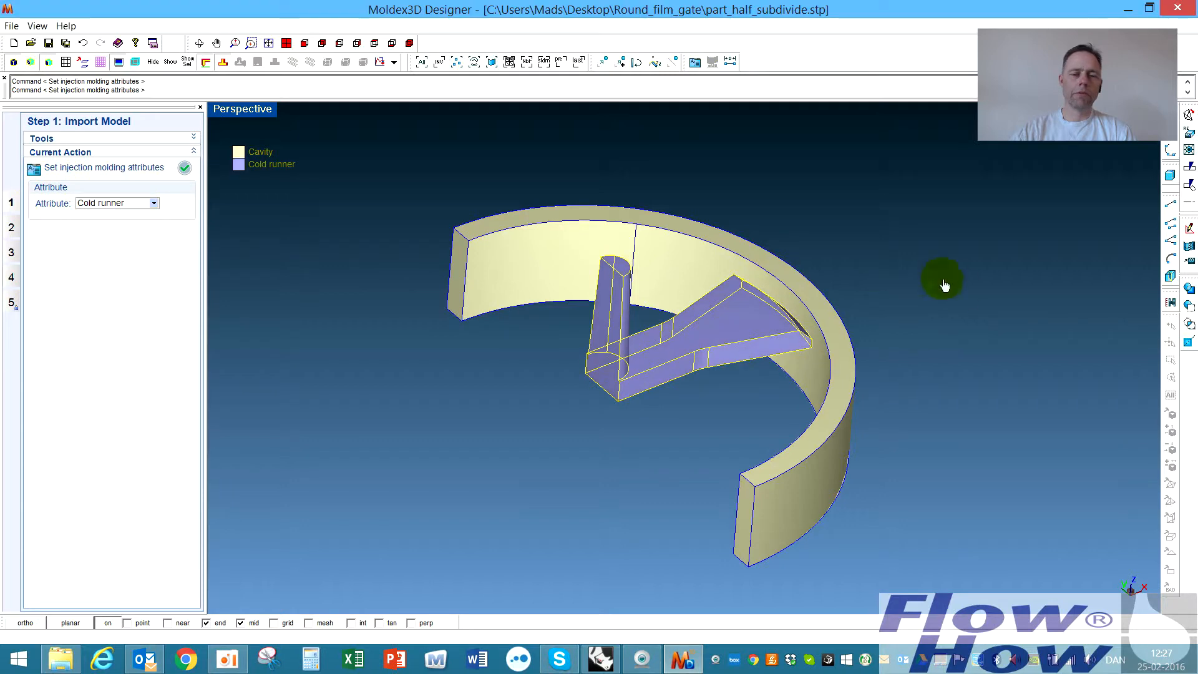
right_click(968, 300)
- Change the runner body's injection molding attribute to Overflow
right_click_drag(998, 398, 974, 393)
right_click_drag(670, 528, 703, 232)
right_click_drag(574, 468, 570, 451)
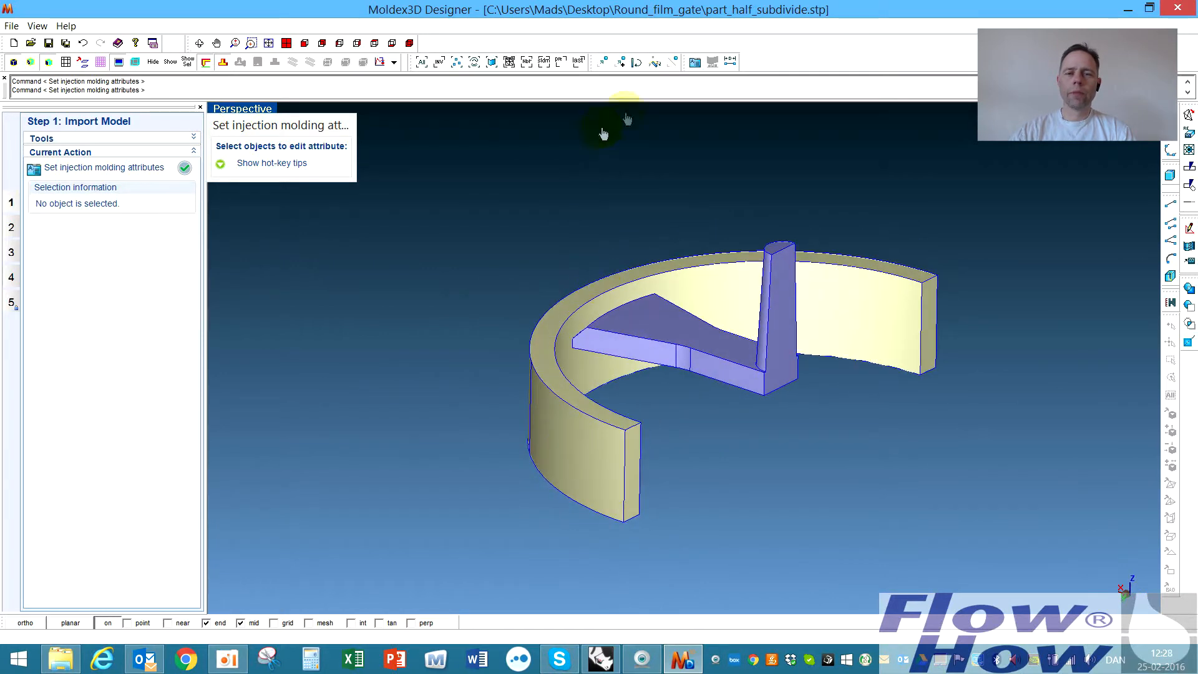
left_click(686, 325)
right_click(691, 149)
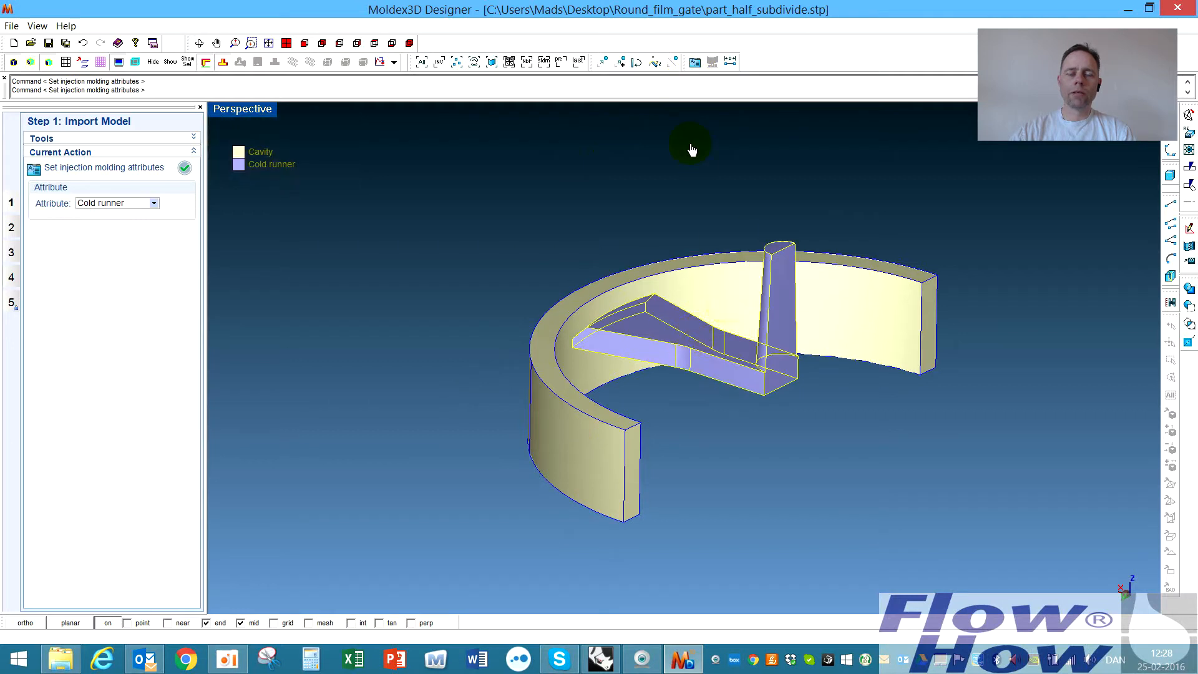
left_click(694, 62)
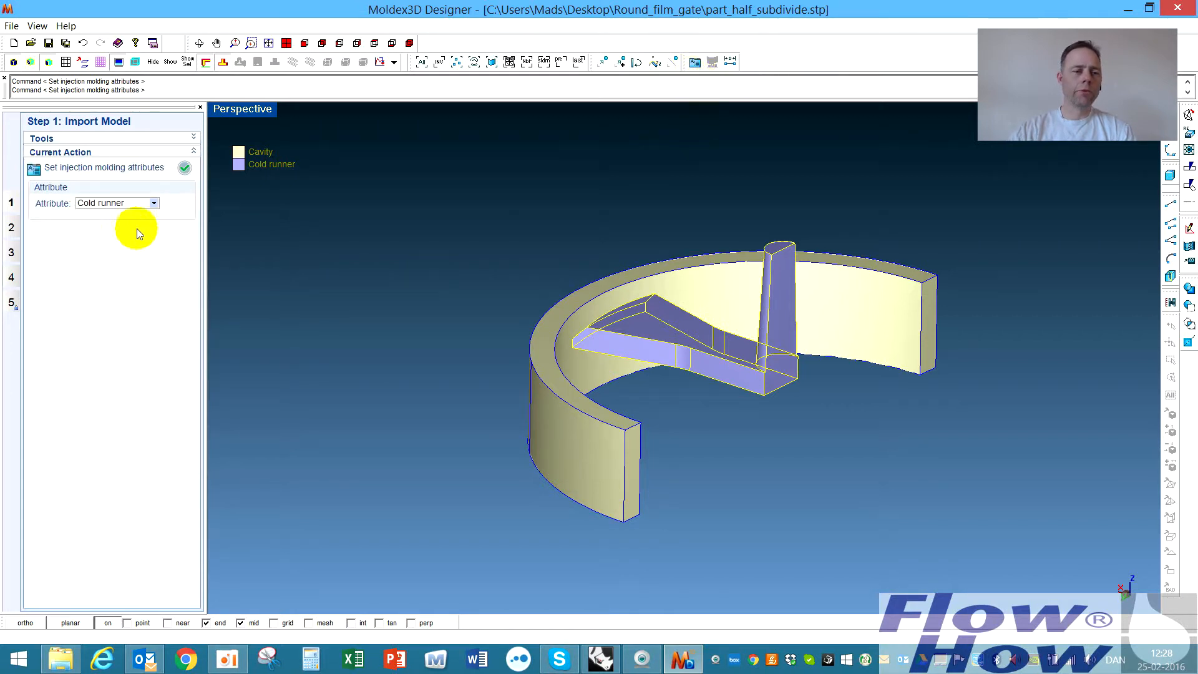
left_click(133, 203)
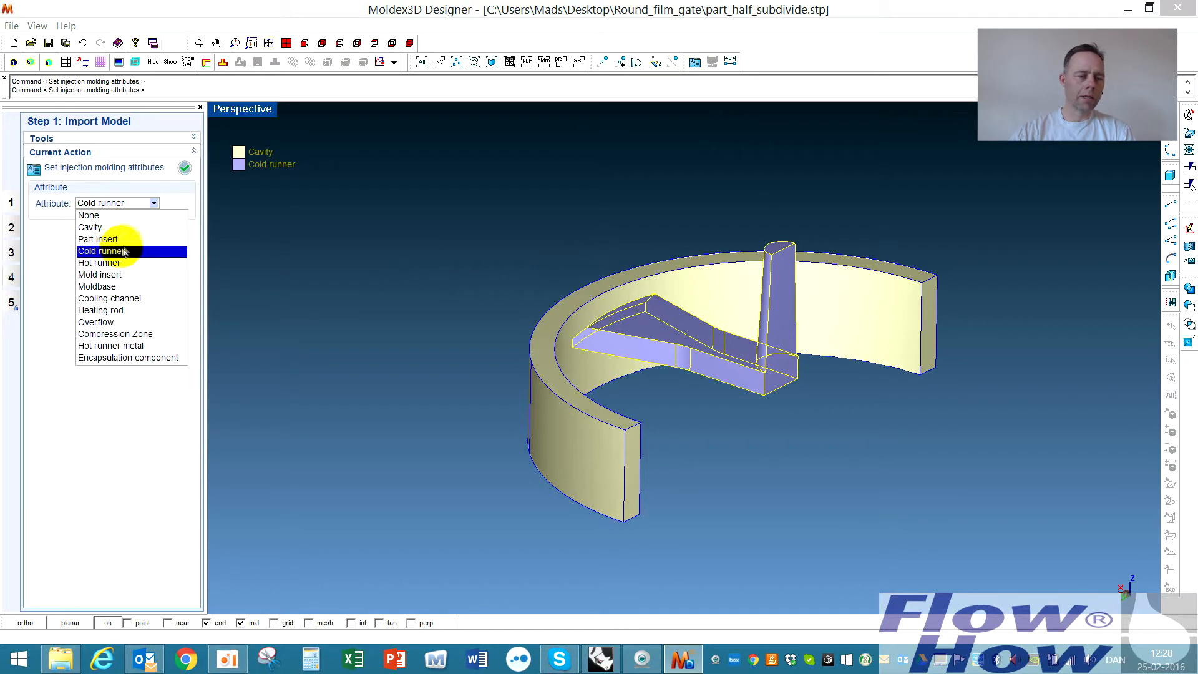
left_click(114, 324)
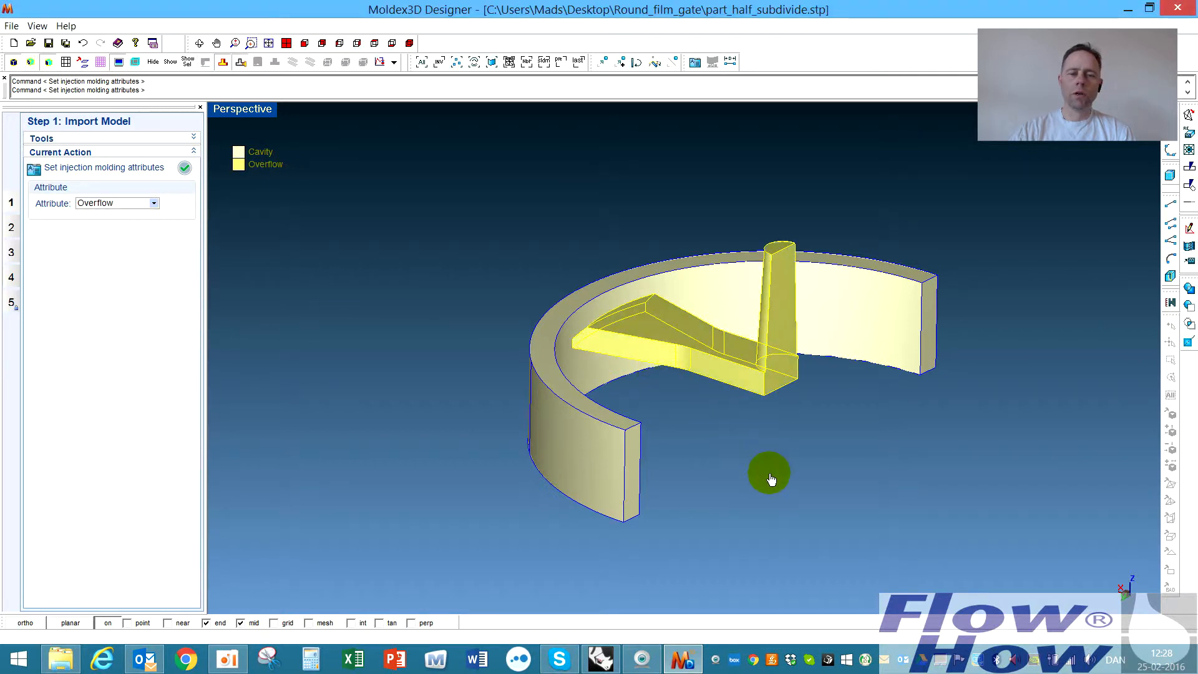
right_click(757, 455)
- Proceed to solid mesh generation without a melt-entrance point and accept the 0.7023 global mesh size for node seeding
mouse_move(795, 478)
right_mouse_down()
mouse_move(783, 460)
mouse_move(758, 471)
mouse_move(757, 201)
mouse_move(797, 243)
mouse_move(505, 377)
mouse_move(544, 308)
mouse_move(741, 447)
mouse_move(709, 498)
mouse_move(789, 299)
mouse_move(812, 327)
mouse_move(636, 266)
right_mouse_up()
scroll(645, 262, "up", 5)
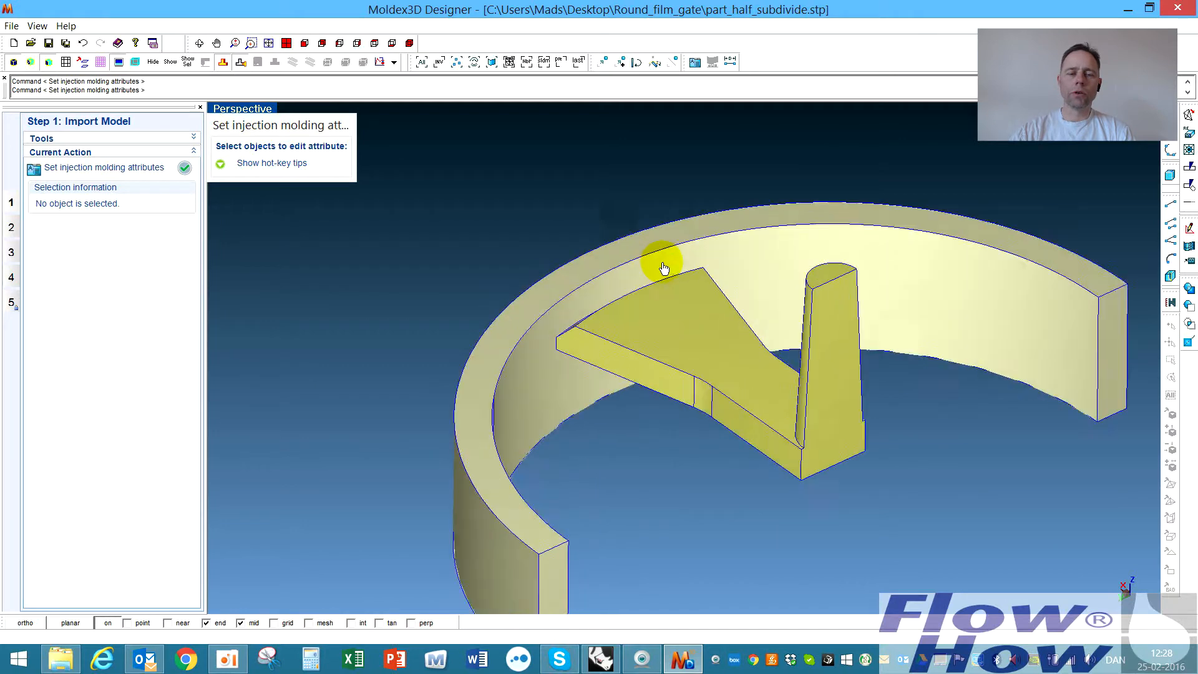
scroll(665, 268, "down", 2)
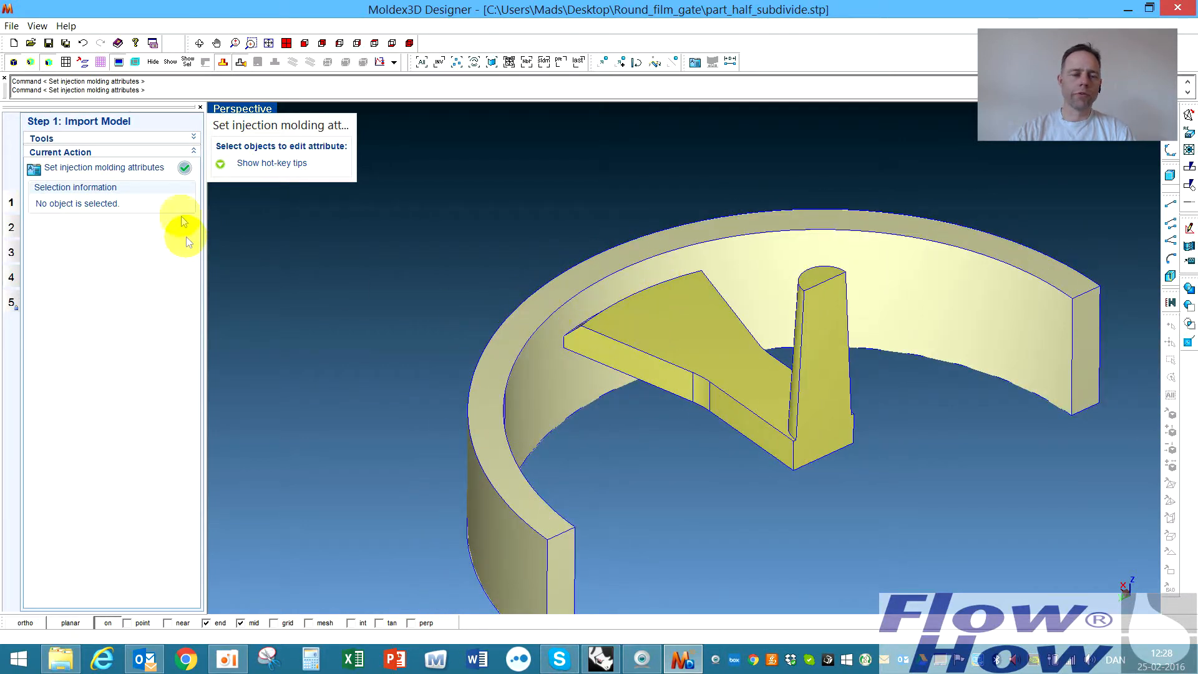
left_click(11, 227)
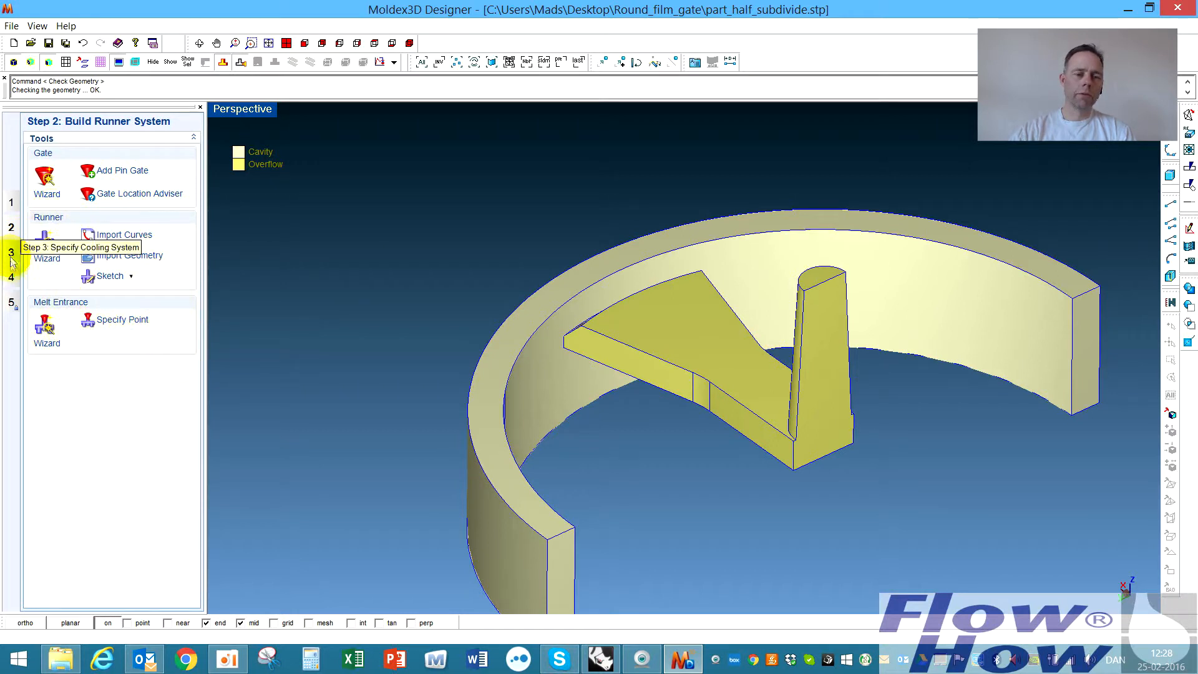
left_click(12, 277)
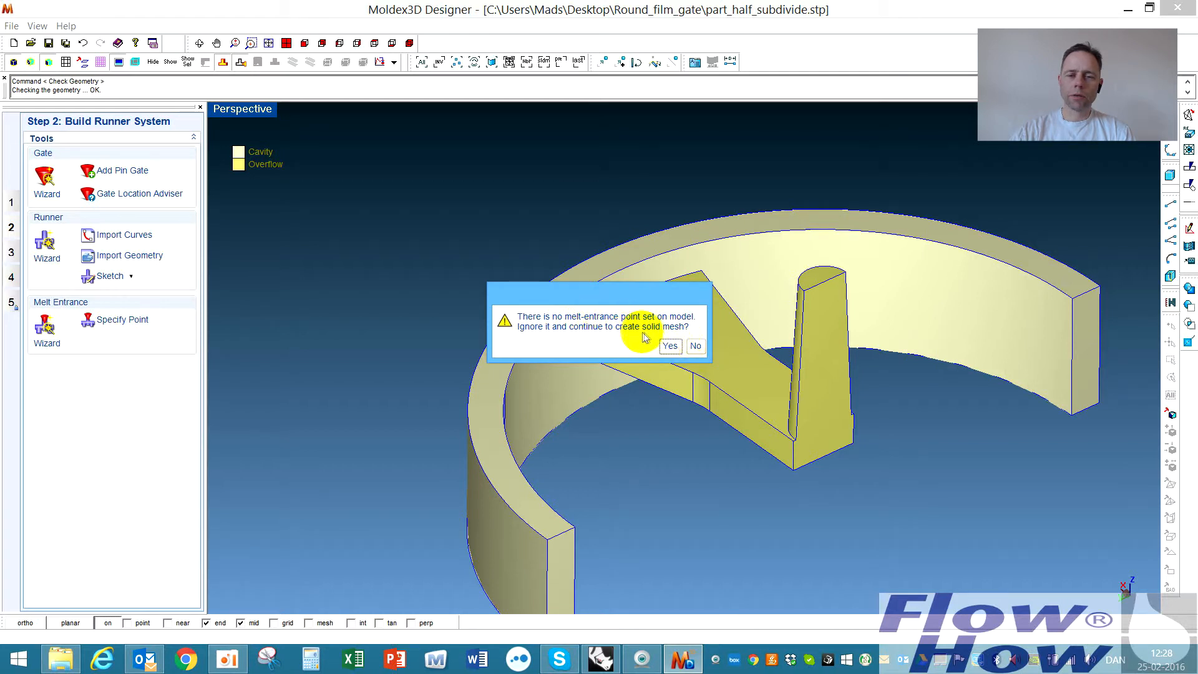
left_click(668, 344)
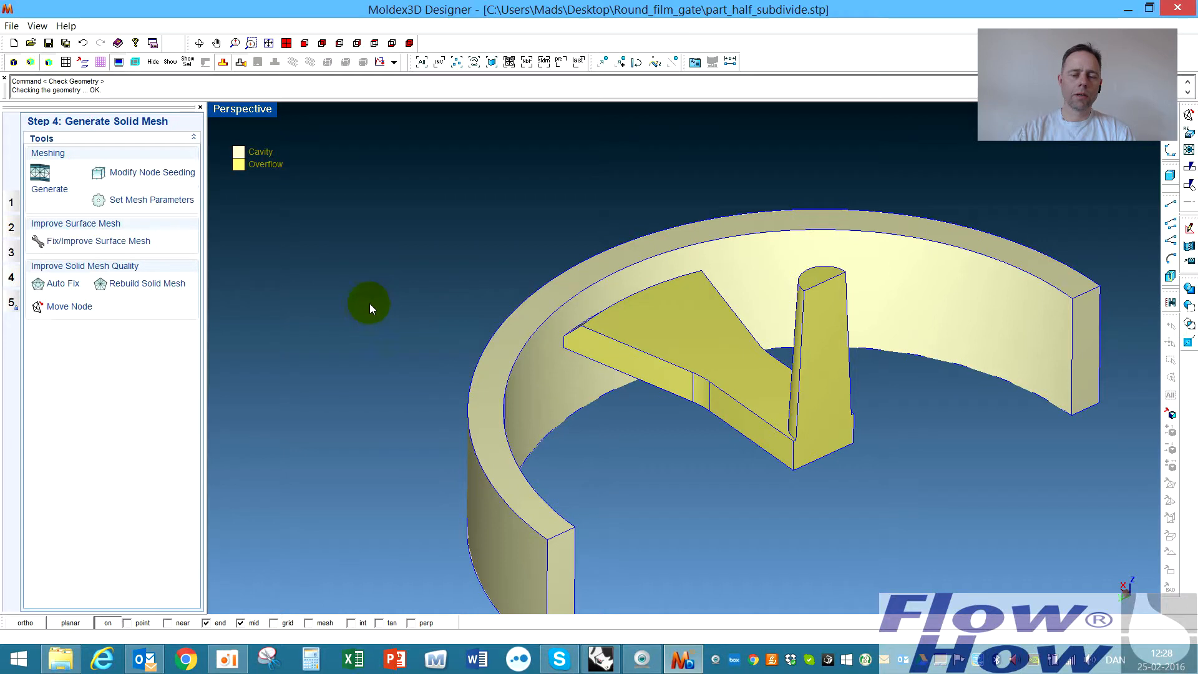
left_click(156, 175)
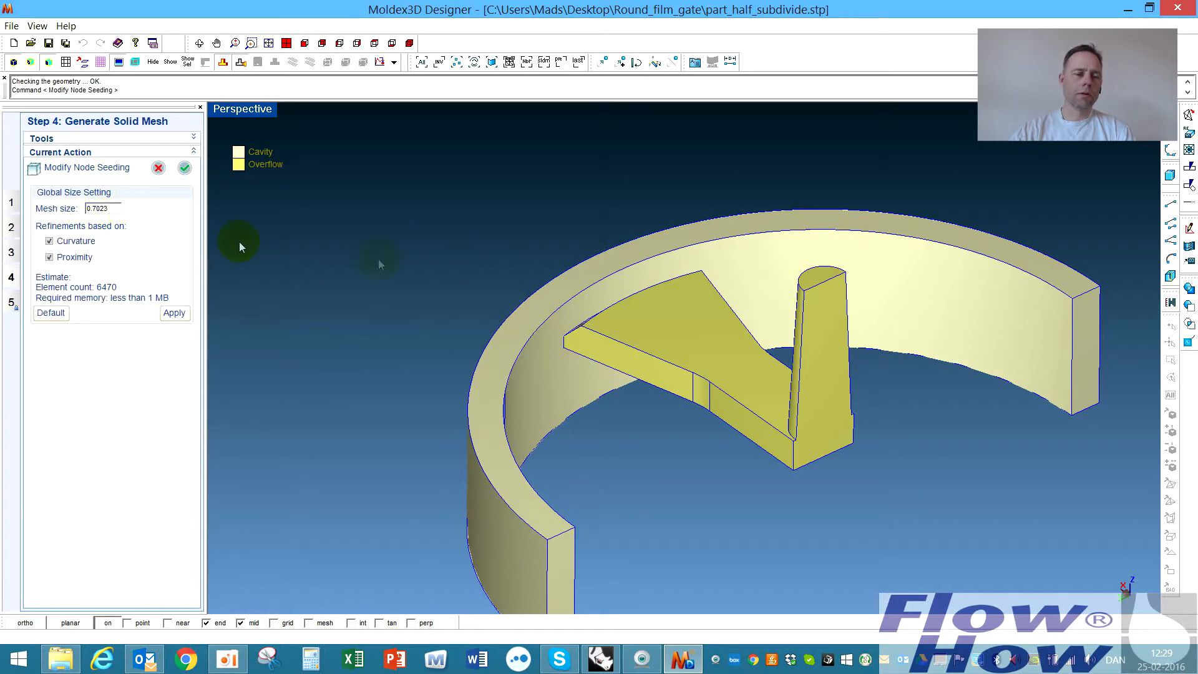
left_click(186, 167)
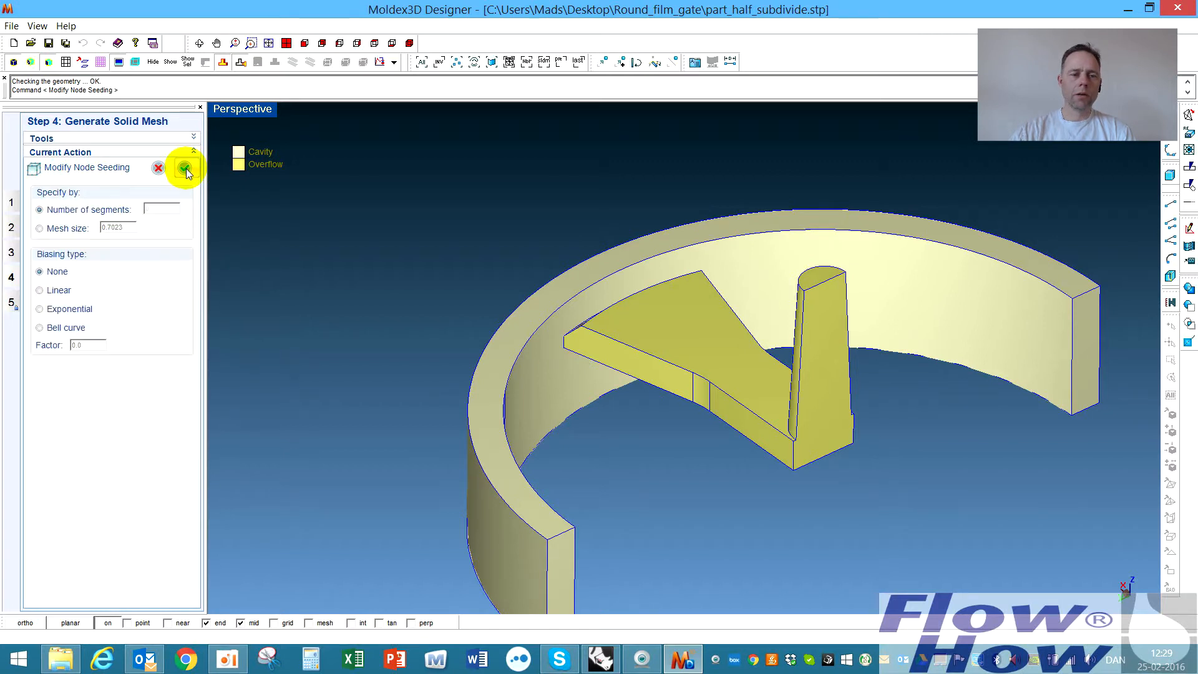
- Select the edges around the gate interface on both part and runner and set their mesh size to 0.2
right_click_drag(705, 354, 642, 350)
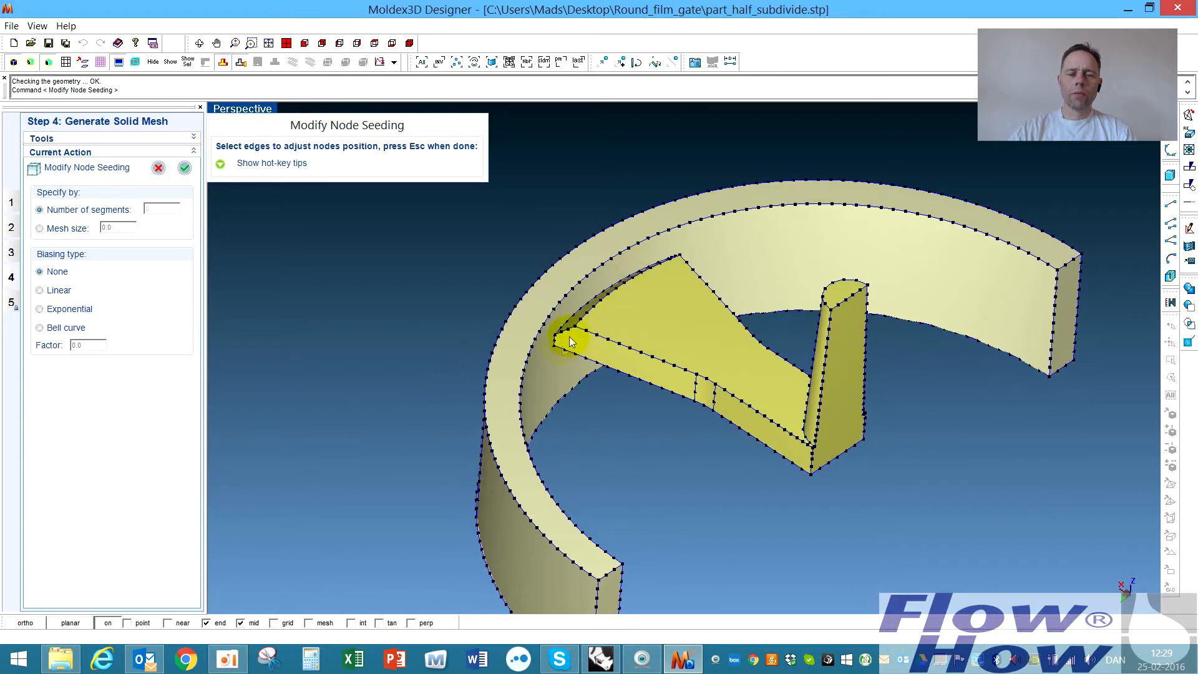
right_click_drag(602, 280, 610, 294)
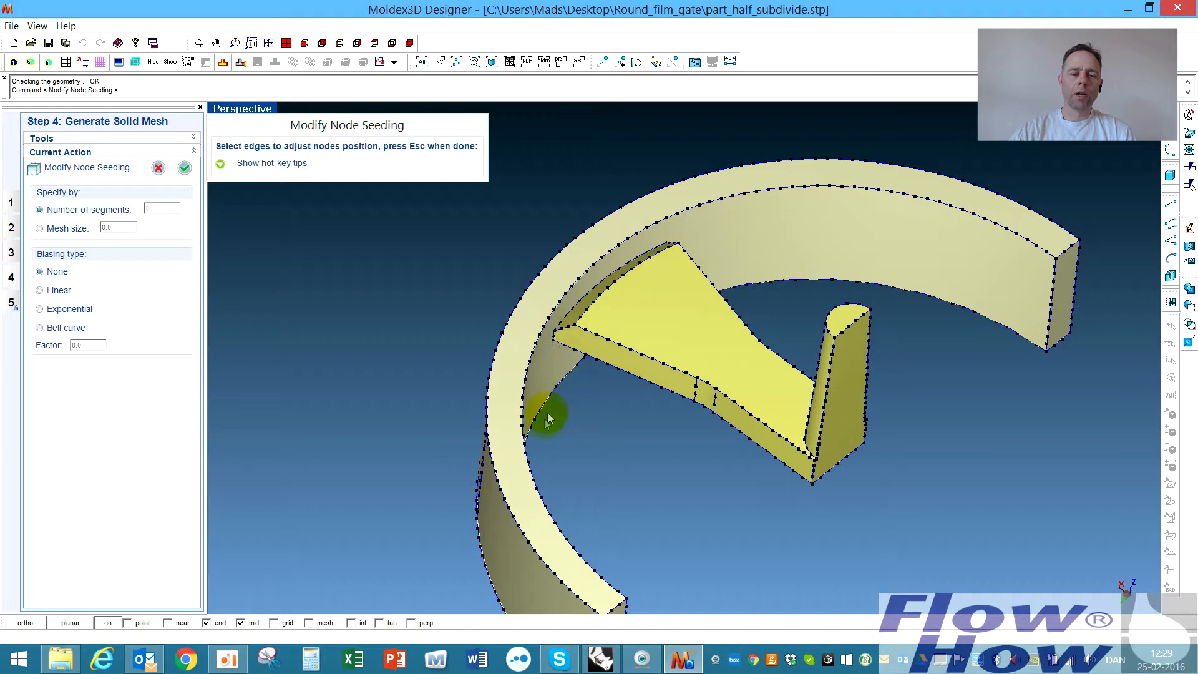
left_click_drag(541, 430, 684, 193)
mouse_move(598, 428)
middle_mouse_down()
mouse_move(589, 341)
mouse_move(588, 436)
middle_mouse_up()
left_click(596, 306)
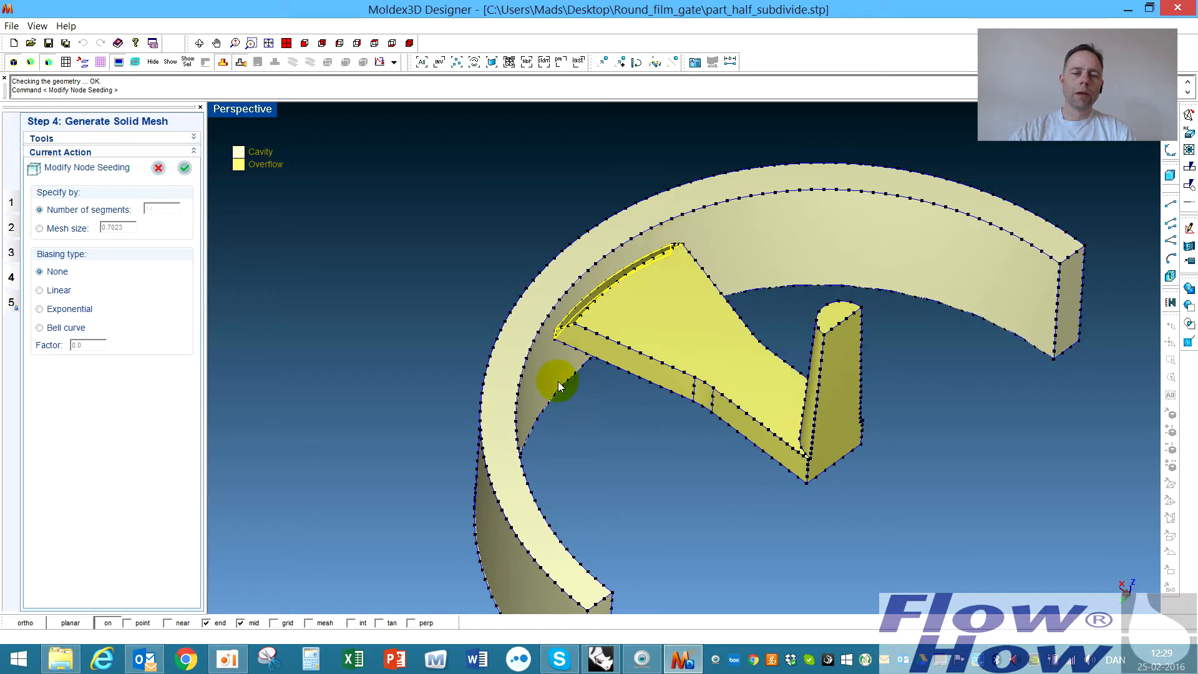
left_click_drag(549, 449, 689, 197)
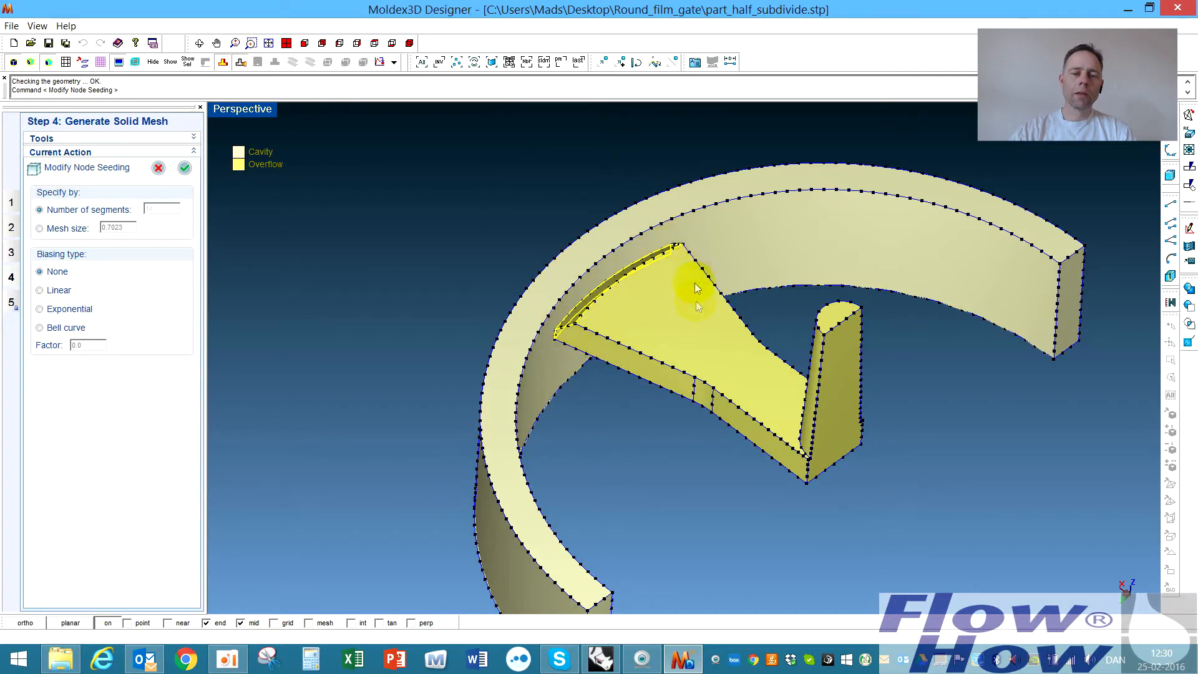
left_click(240, 63)
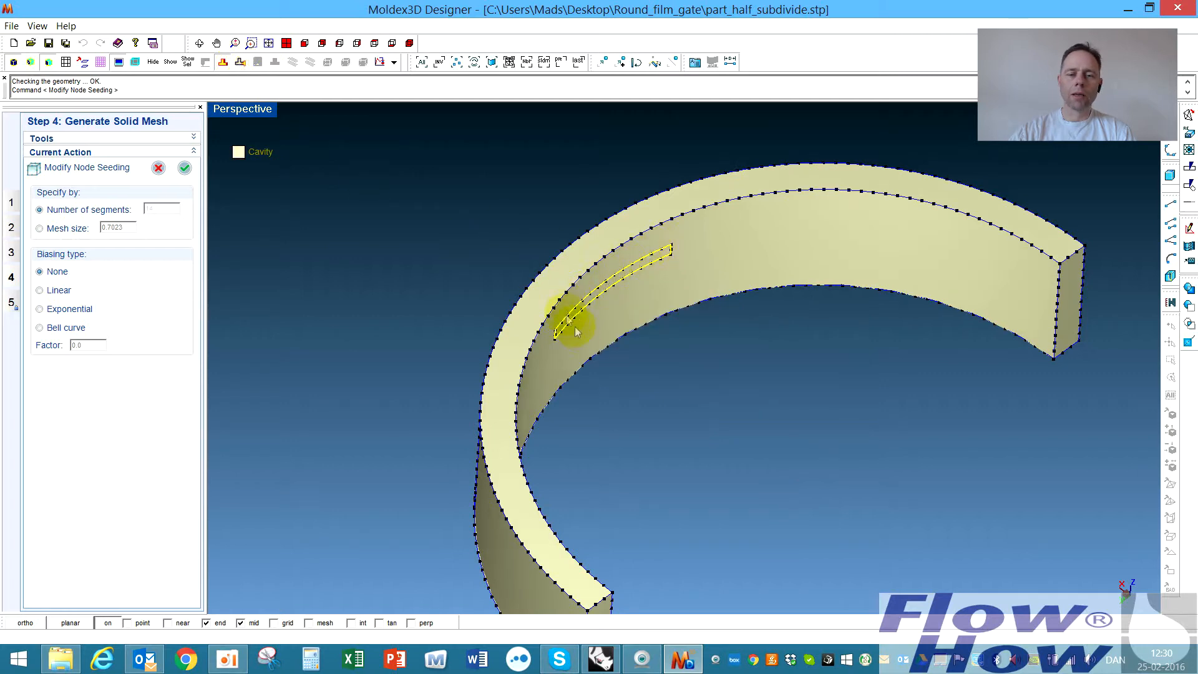
scroll(579, 327, "up", 3)
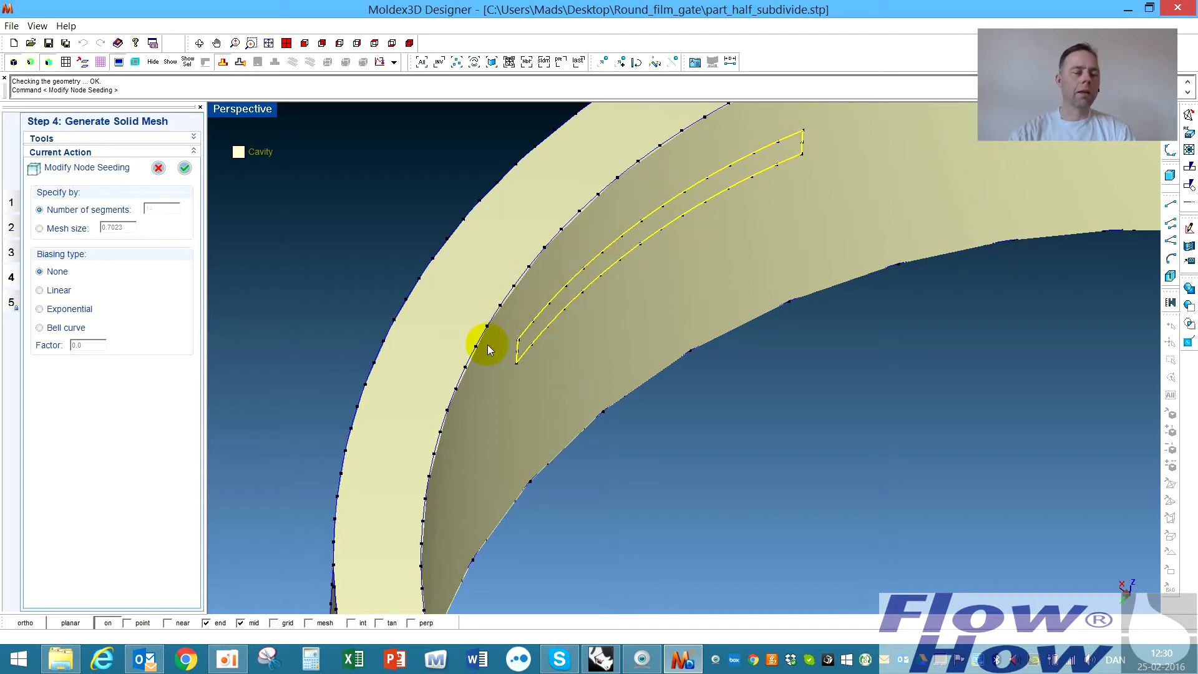
left_click(241, 61)
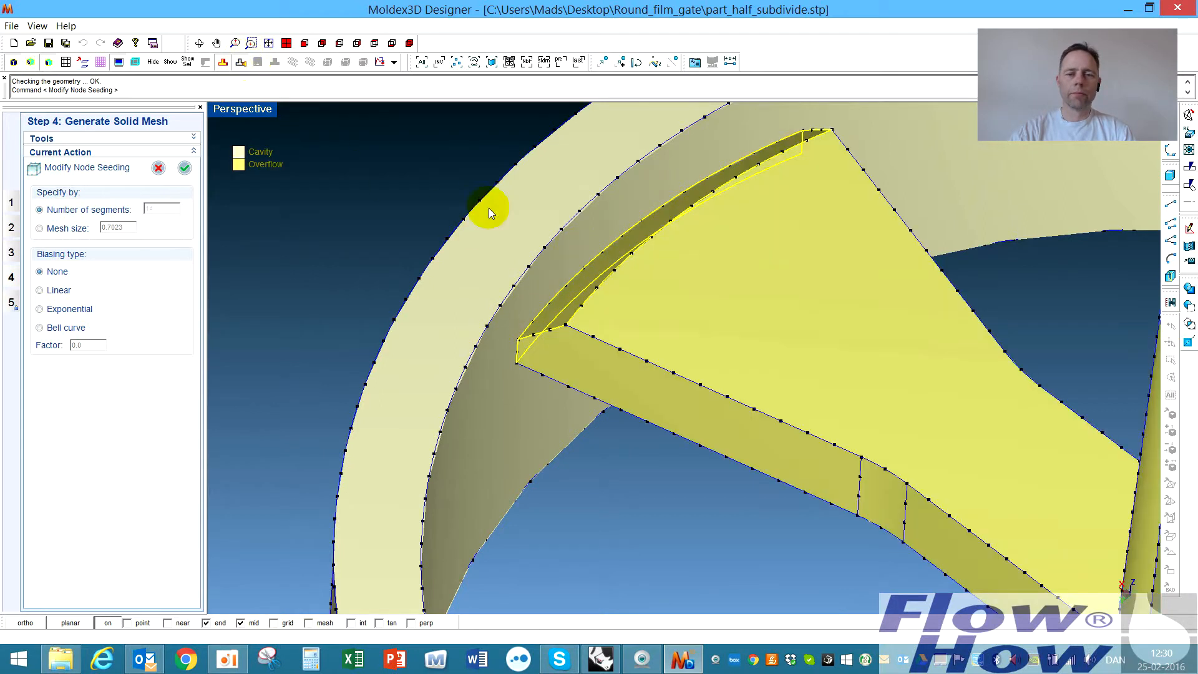
right_click_drag(778, 398, 614, 380)
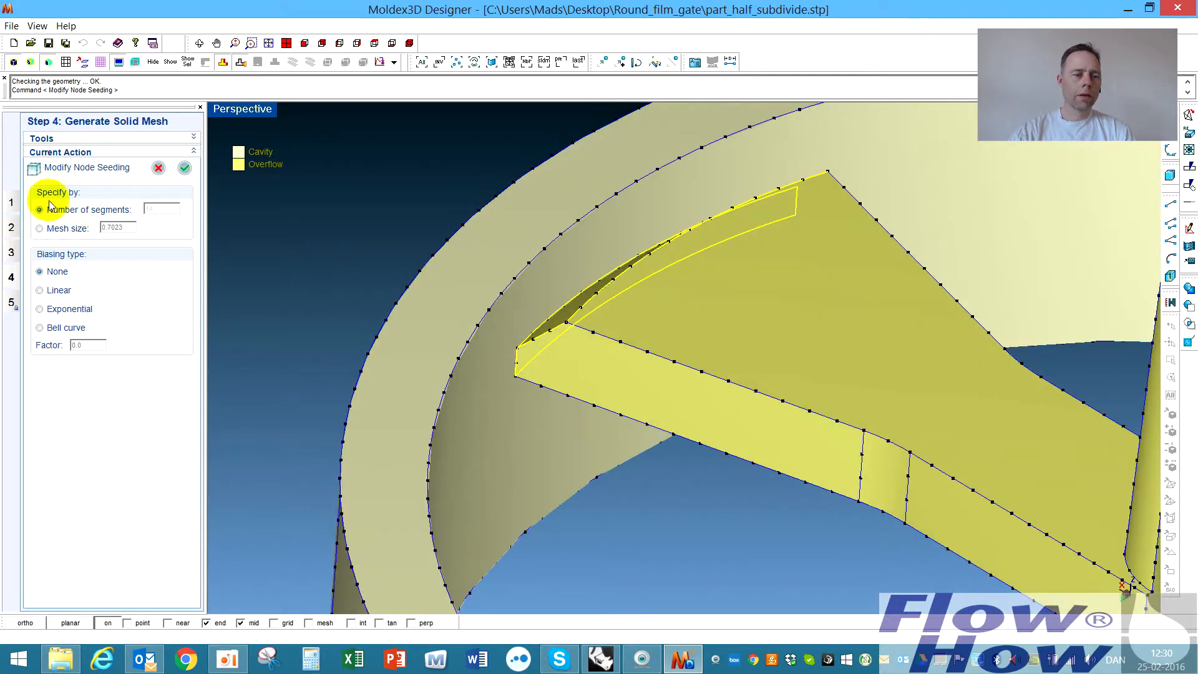
left_click(40, 228)
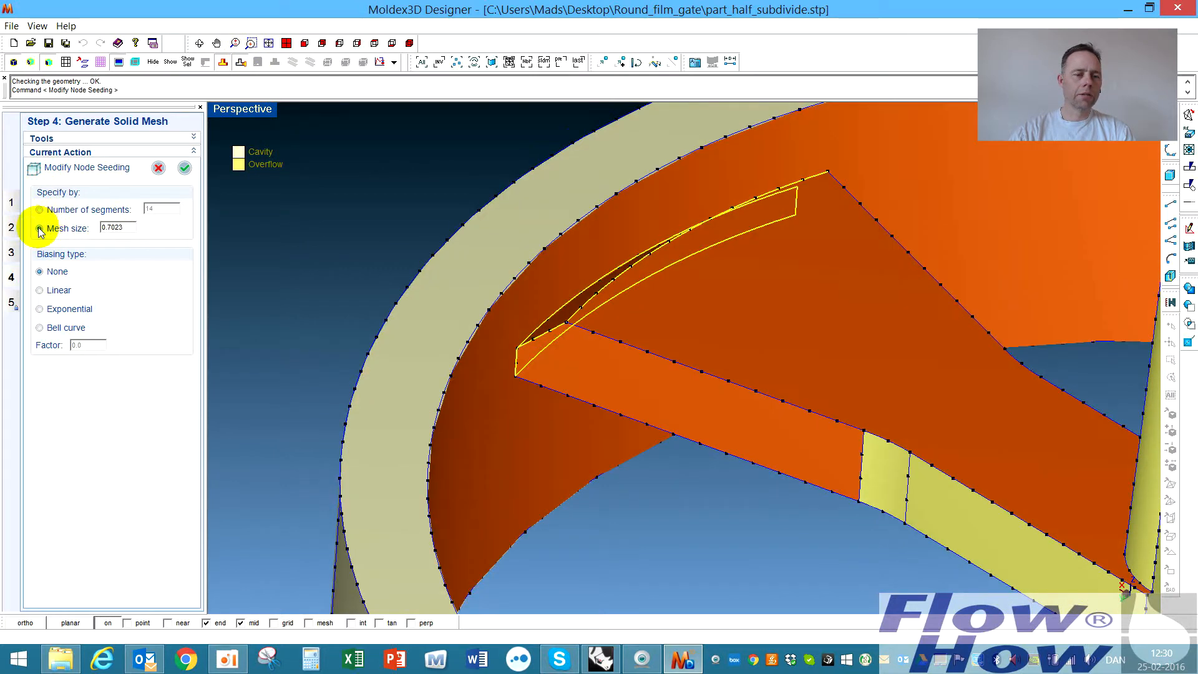
double_click(118, 227)
type("0.2")
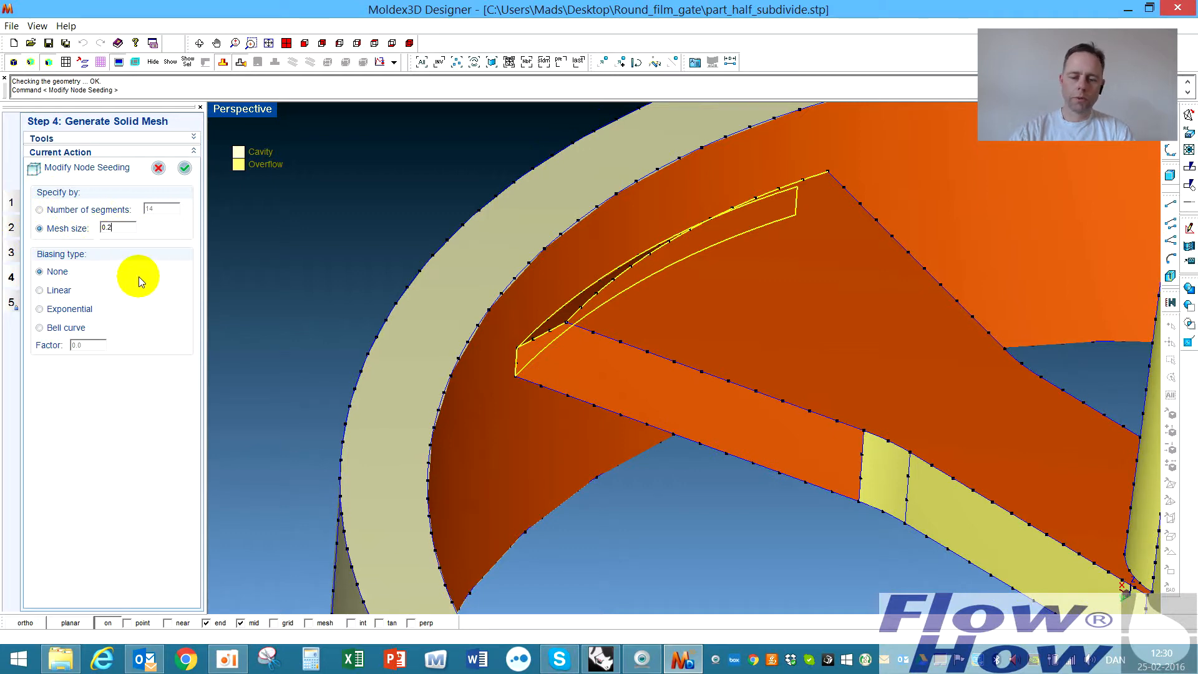
key("Return")
- Examine the node spacing where the gate interface edges meet the runner's long side edges
right_click_drag(624, 427, 632, 468)
scroll(557, 348, "up", 3)
scroll(579, 337, "up", 4)
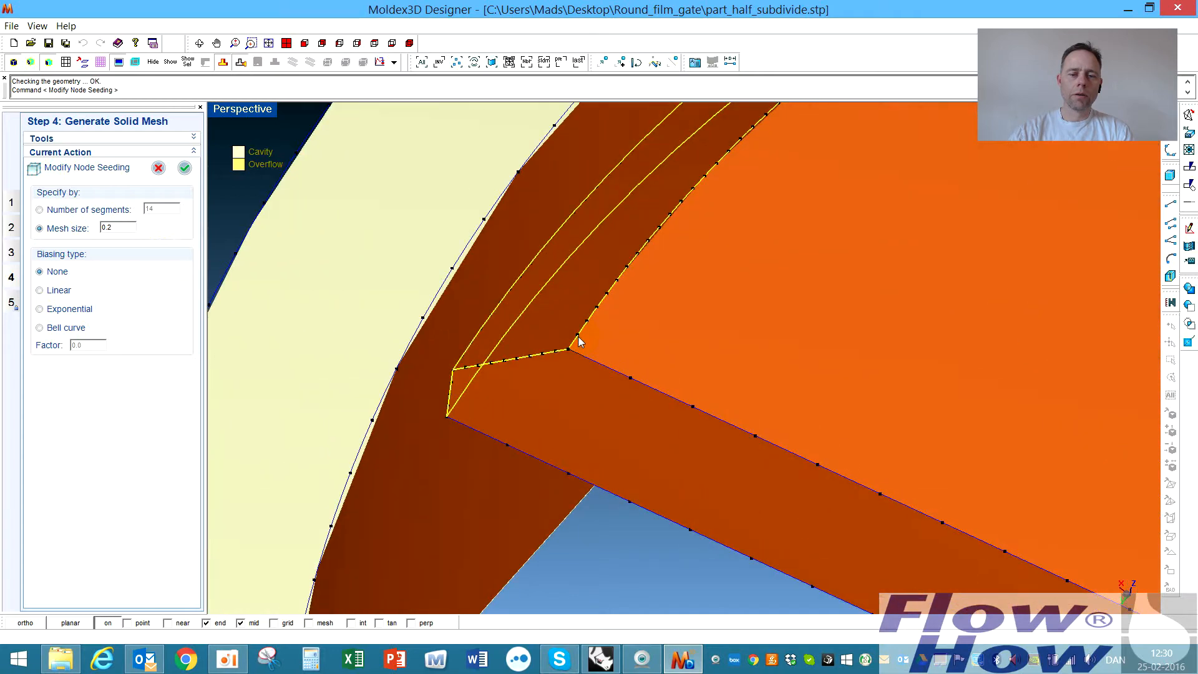
scroll(573, 340, "down", 2)
scroll(658, 414, "down", 4)
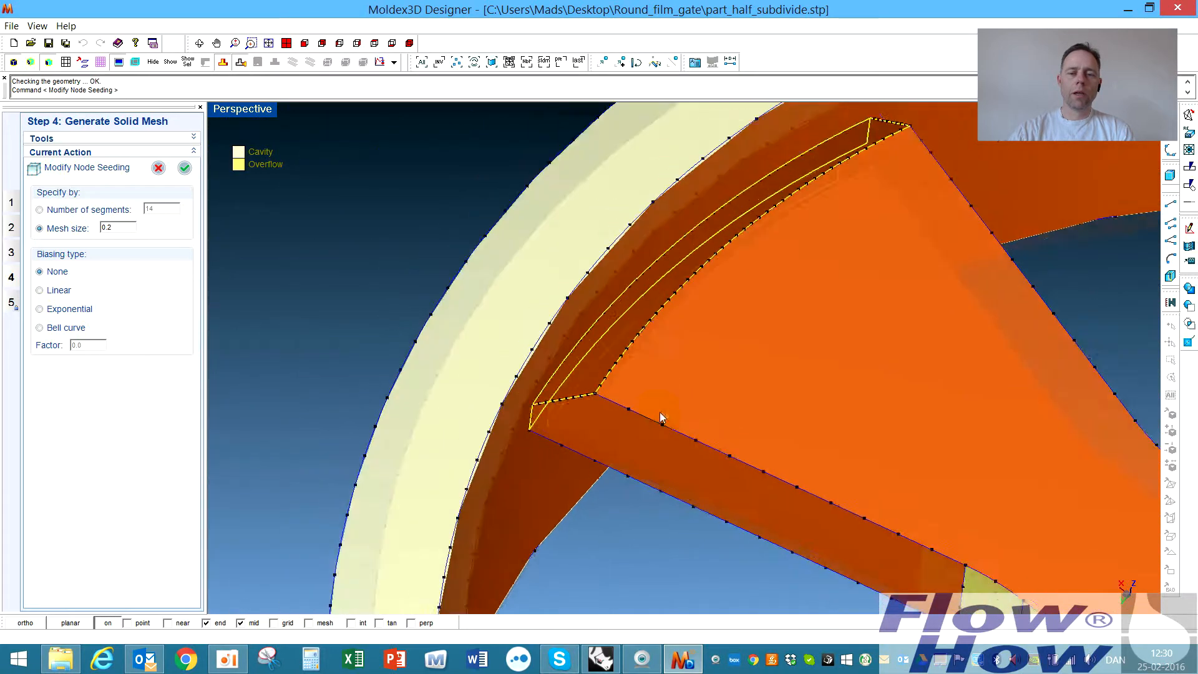
right_click_drag(704, 468, 705, 442)
scroll(634, 414, "up", 2)
scroll(635, 406, "up", 3)
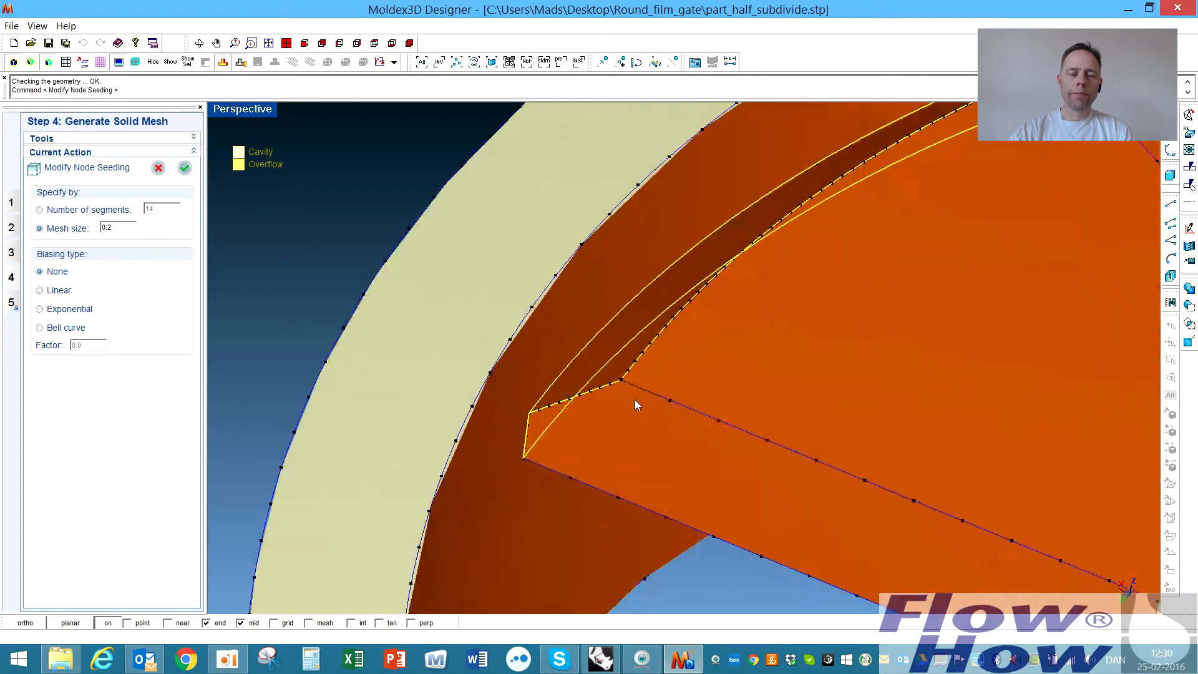
scroll(632, 382, "up", 1)
scroll(632, 382, "up", 2)
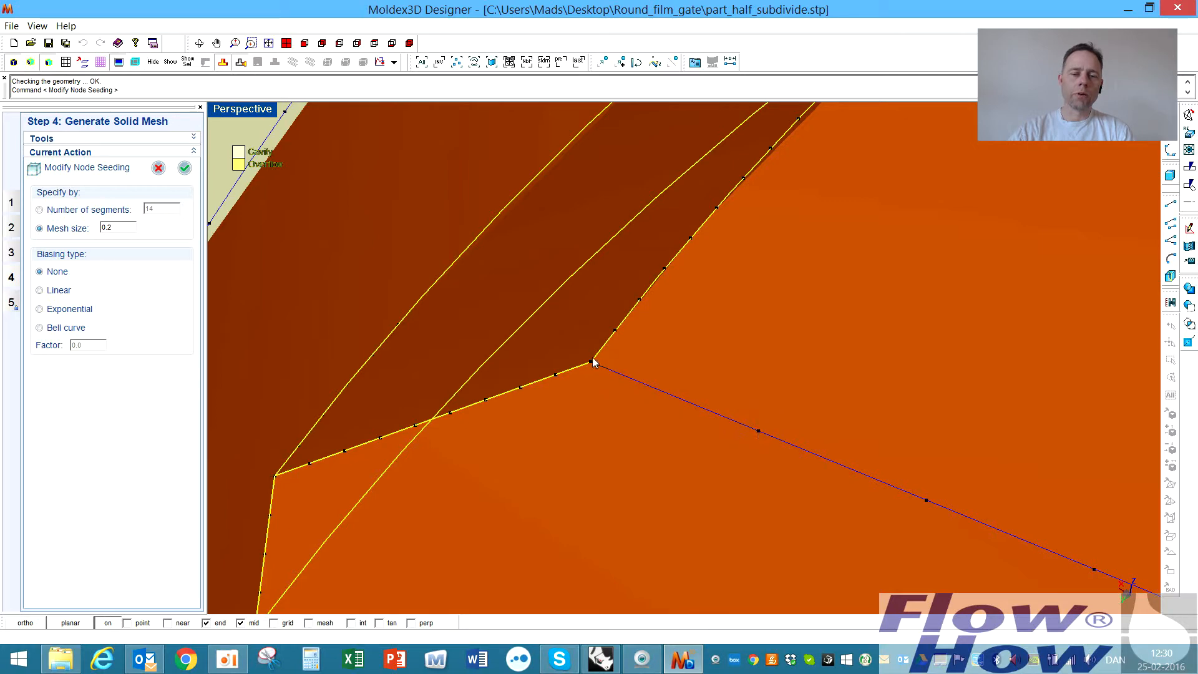
scroll(757, 393, "down", 5)
scroll(792, 425, "down", 5)
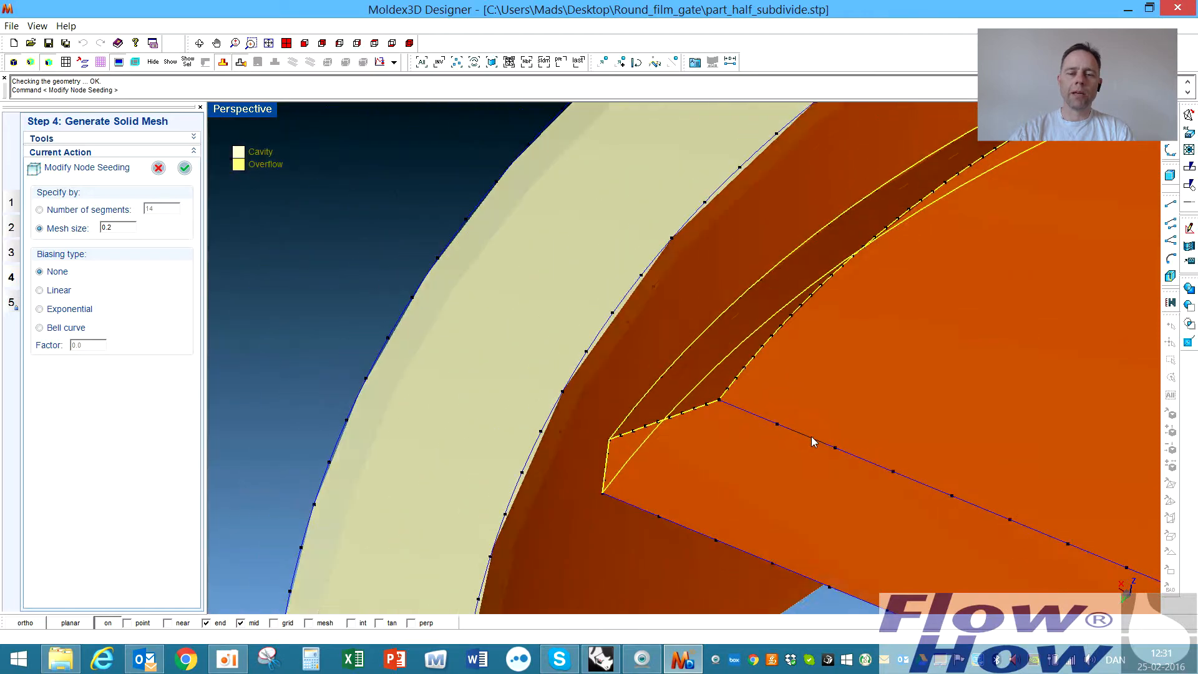
right_click_drag(833, 491, 815, 514)
right_click_drag(854, 410, 830, 366)
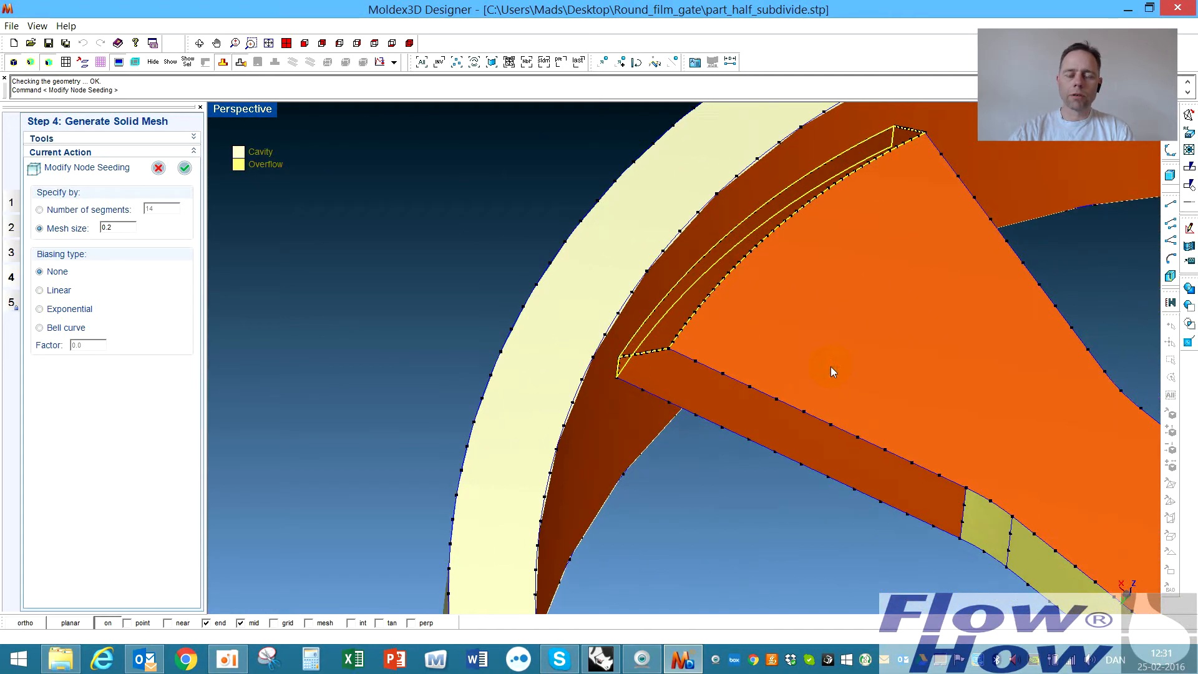
- Apply the 0.2 mesh size to the gate edges and hide the cavity so only the runner is displayed
right_click(738, 491)
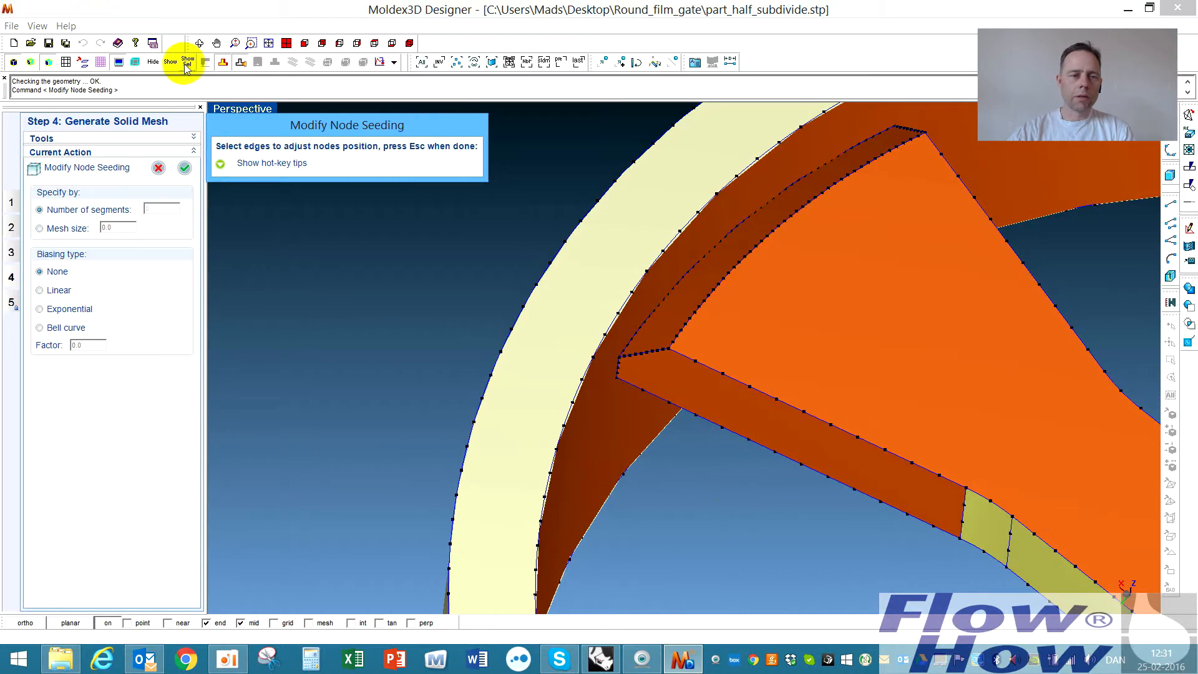
left_click(224, 63)
mouse_move(711, 425)
right_mouse_down()
mouse_move(722, 372)
mouse_move(725, 423)
right_mouse_up()
right_click_drag(867, 400, 990, 319)
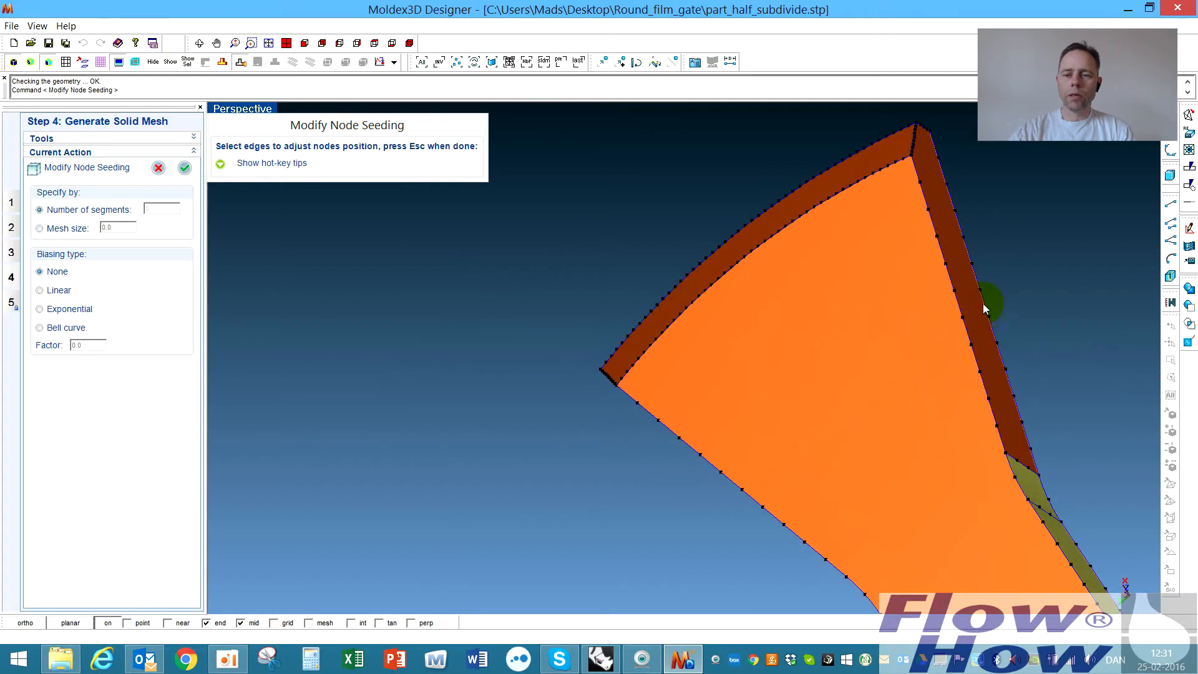
- Seed the two lower long side edges of the runner's fan with 20 segments, linear biasing and a factor of 2
left_click(982, 303)
right_click_drag(790, 455, 708, 499)
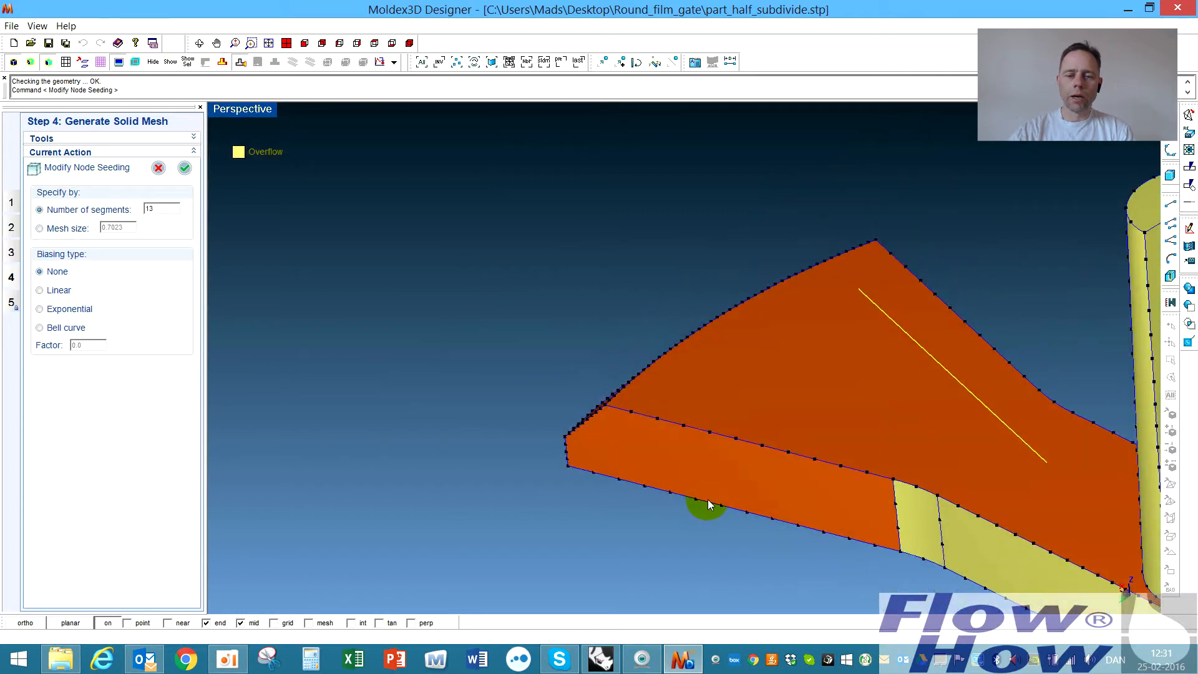
left_click(708, 499)
right_click_drag(806, 344, 714, 370)
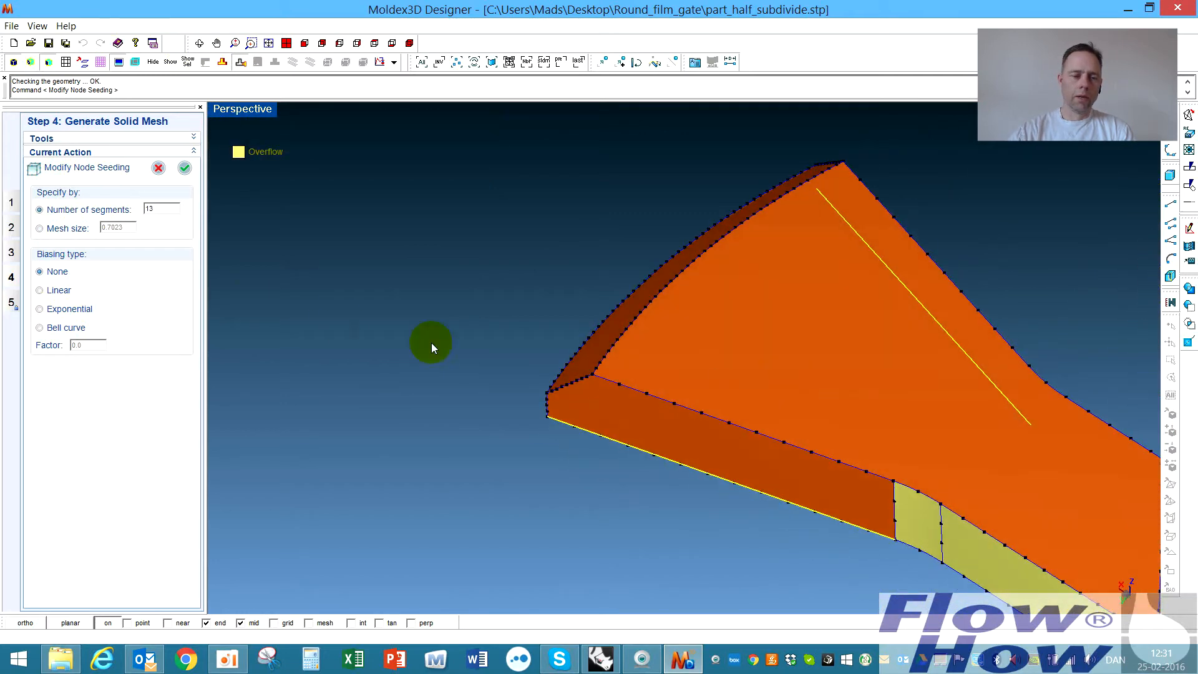
double_click(157, 208)
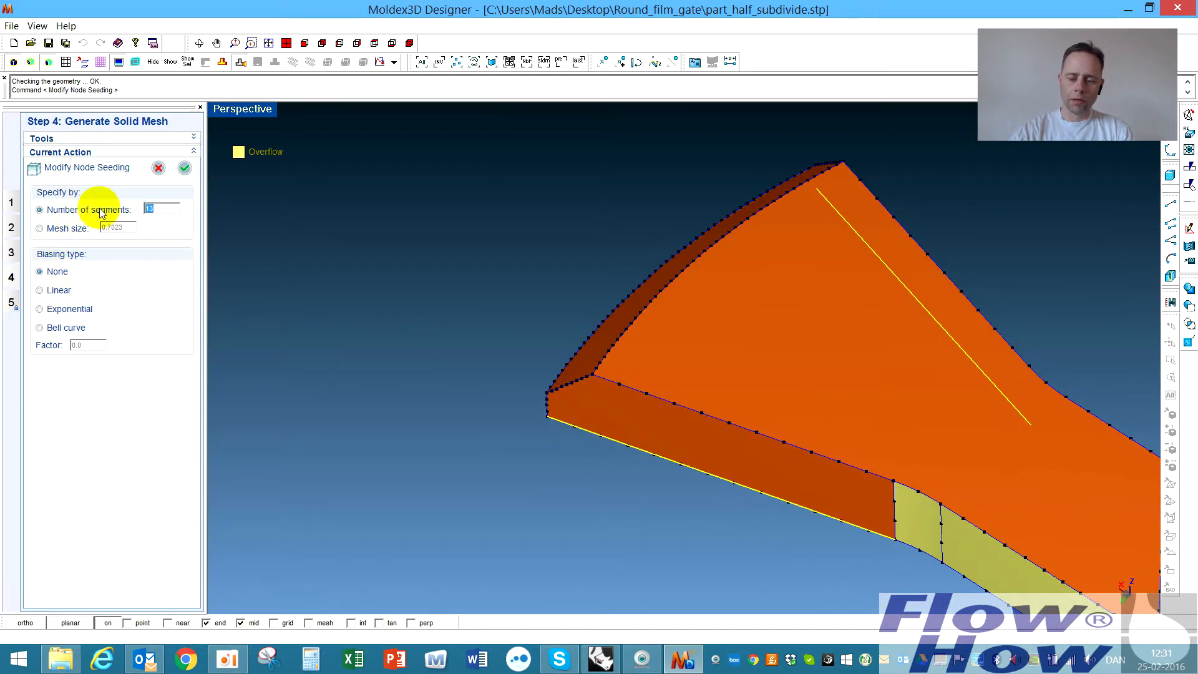
key("BackSpace")
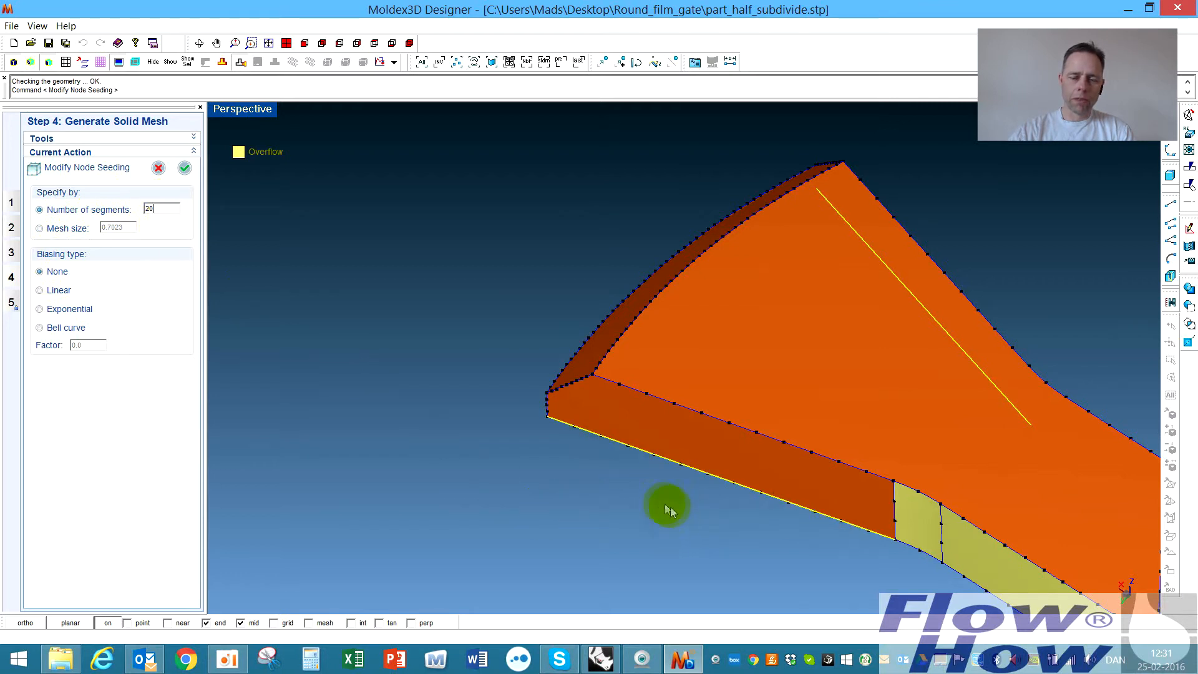
left_click(39, 290)
middle_click_drag(769, 518, 786, 478)
left_click_drag(88, 345, 64, 345)
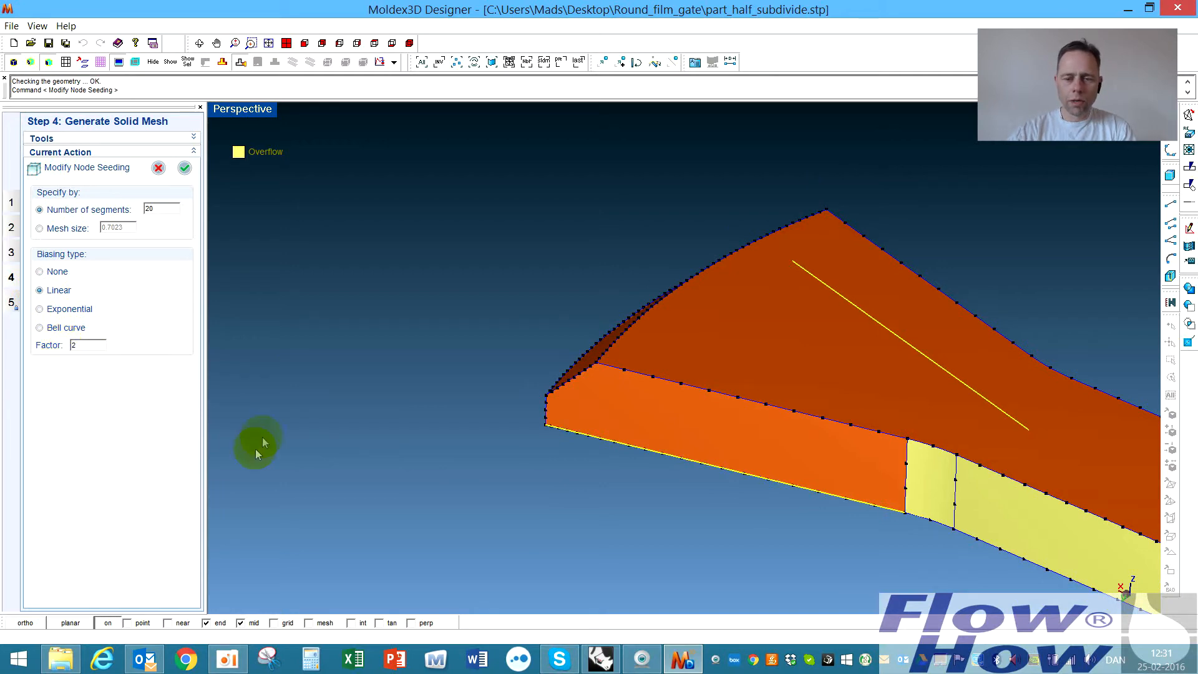
- Examine the biased node spacing along the lower side edges, from the gate end to the end near the sprue
scroll(530, 429, "up", 10)
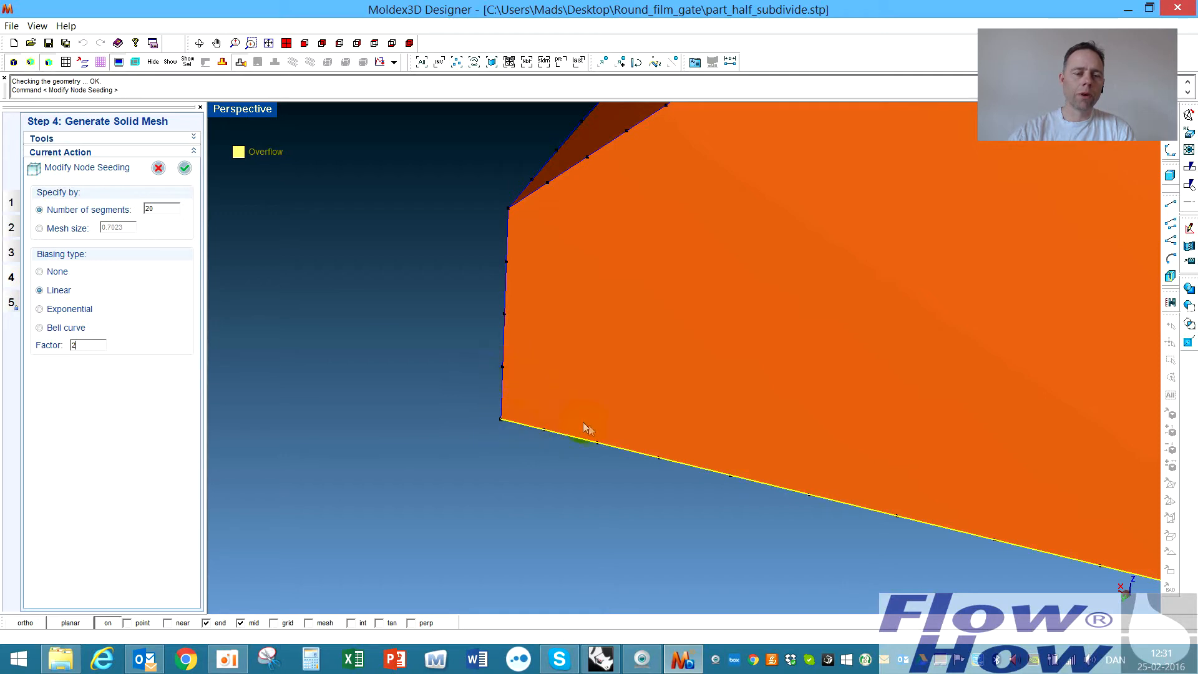
middle_click_drag(622, 412, 804, 460)
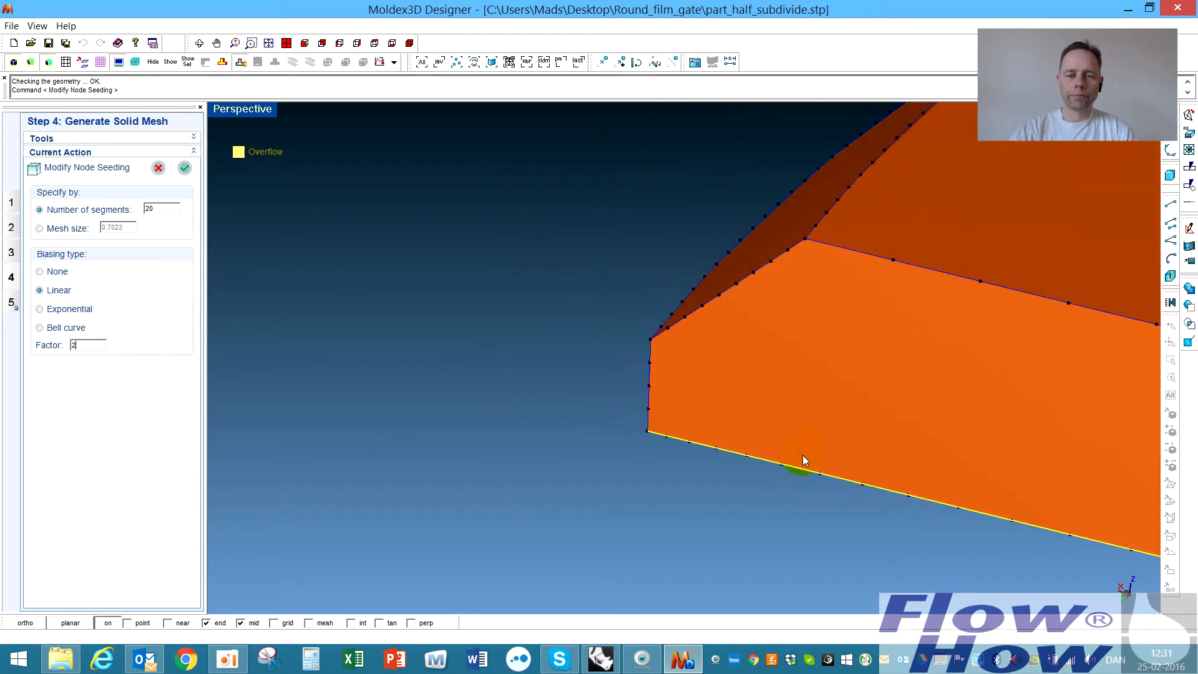
middle_click_drag(887, 479, 445, 378)
middle_click_drag(905, 485, 816, 412)
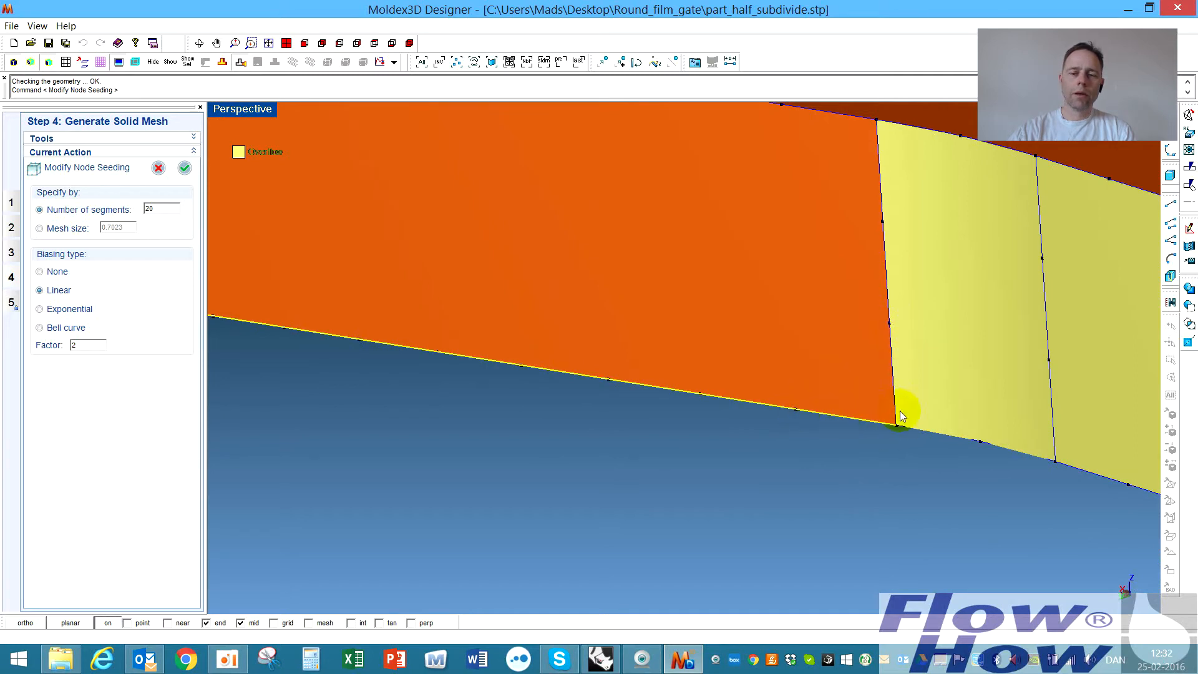
mouse_move(758, 391)
middle_mouse_down()
mouse_move(784, 428)
mouse_move(505, 401)
mouse_move(568, 366)
mouse_move(570, 412)
mouse_move(615, 399)
middle_mouse_up()
middle_click_drag(623, 350, 542, 388)
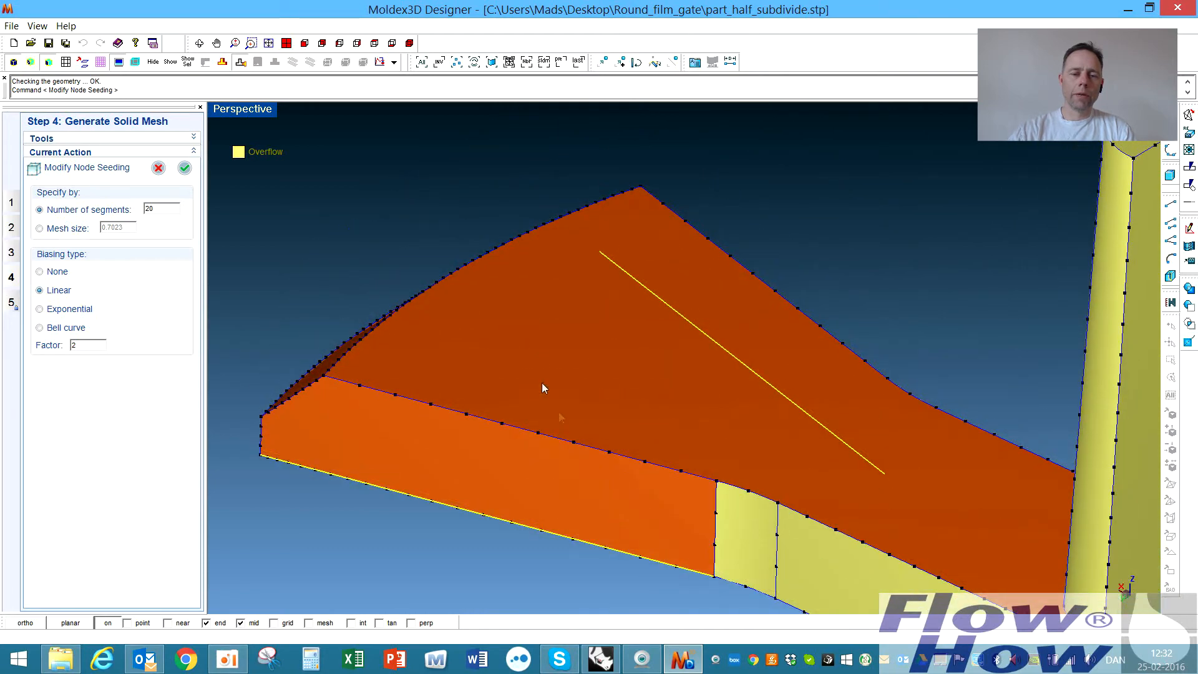
middle_click_drag(815, 262, 772, 327)
left_click(953, 311)
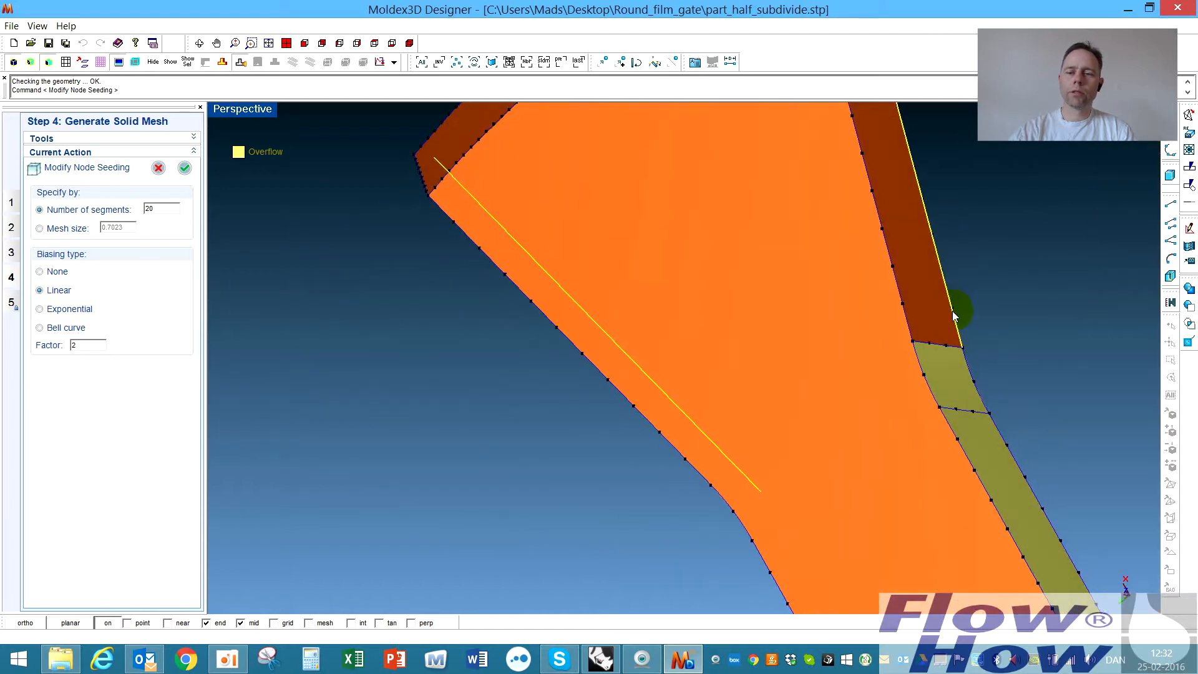
middle_click_drag(661, 297, 723, 300)
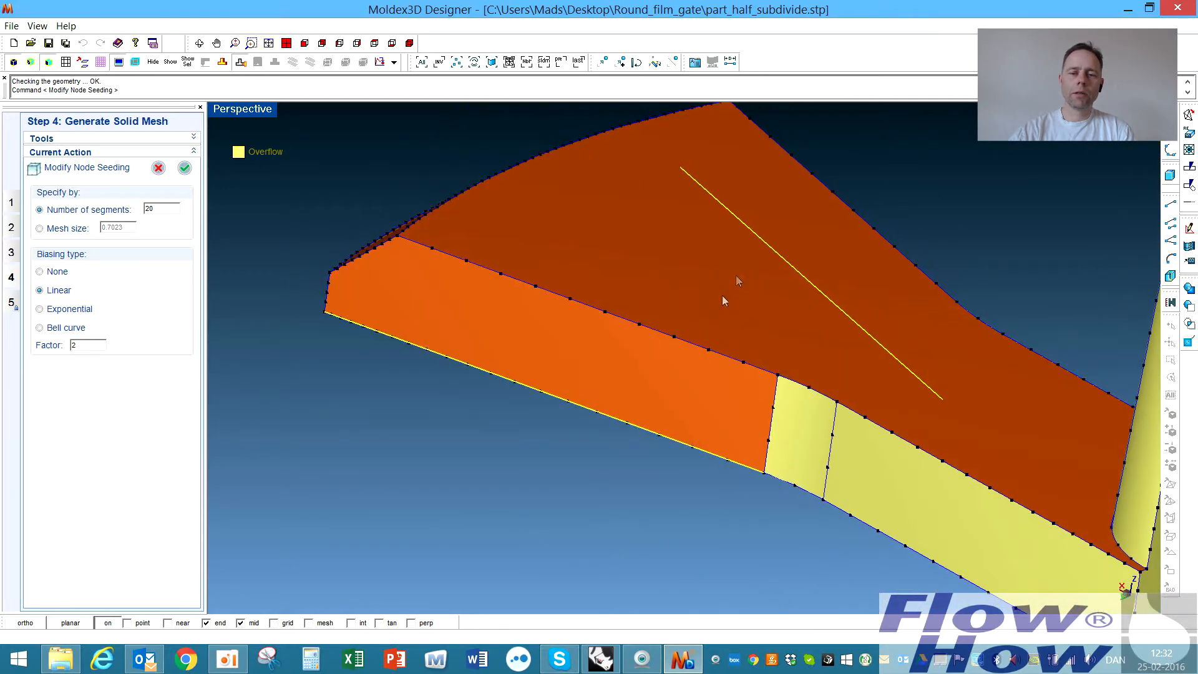
- Seed the two upper long side edges of the runner's fan with 18 segments, linear biasing and a factor of 2
left_click(693, 348)
left_click(848, 205)
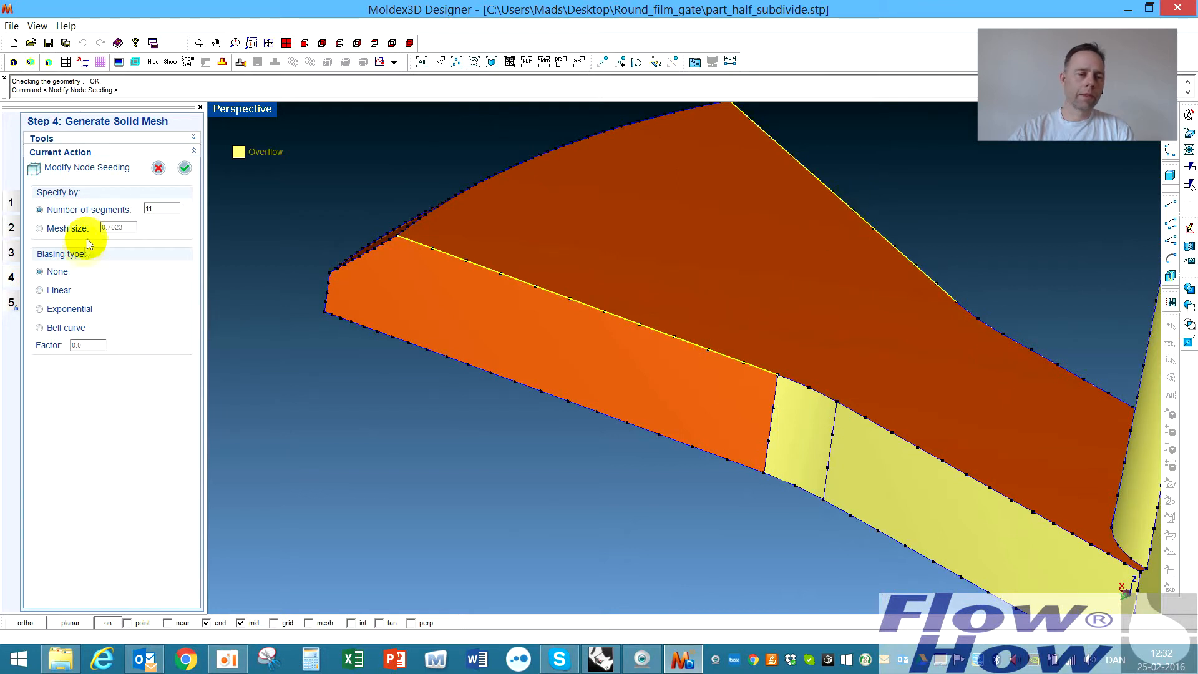
double_click(154, 208)
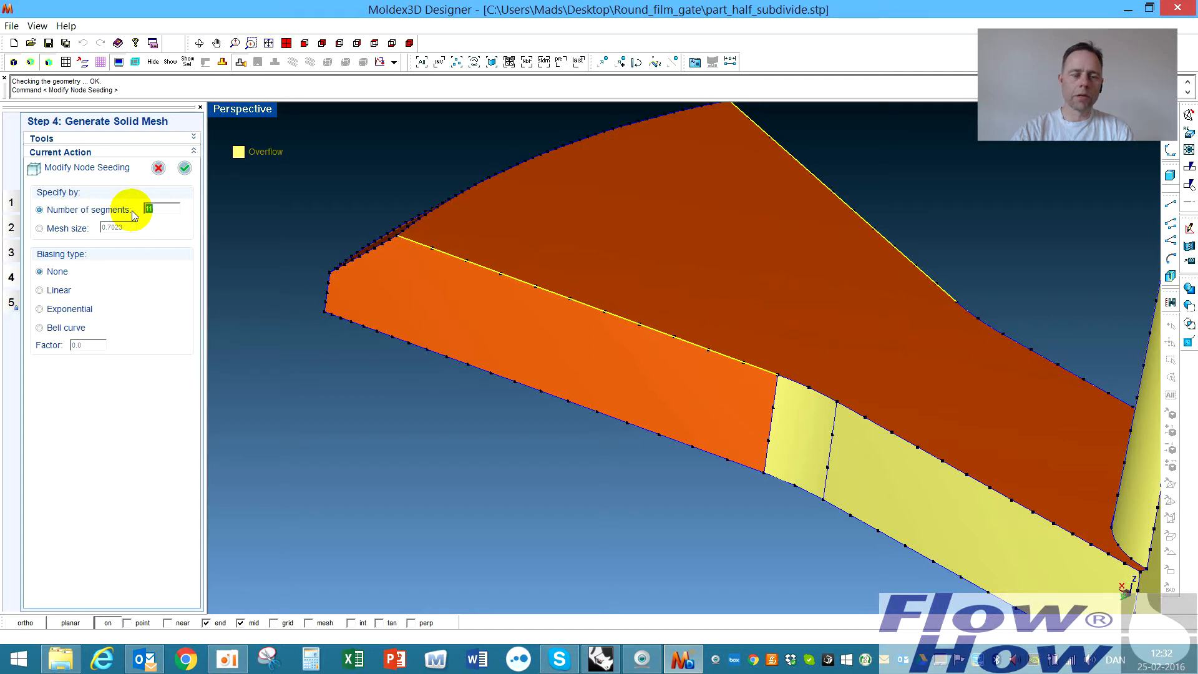
type("18")
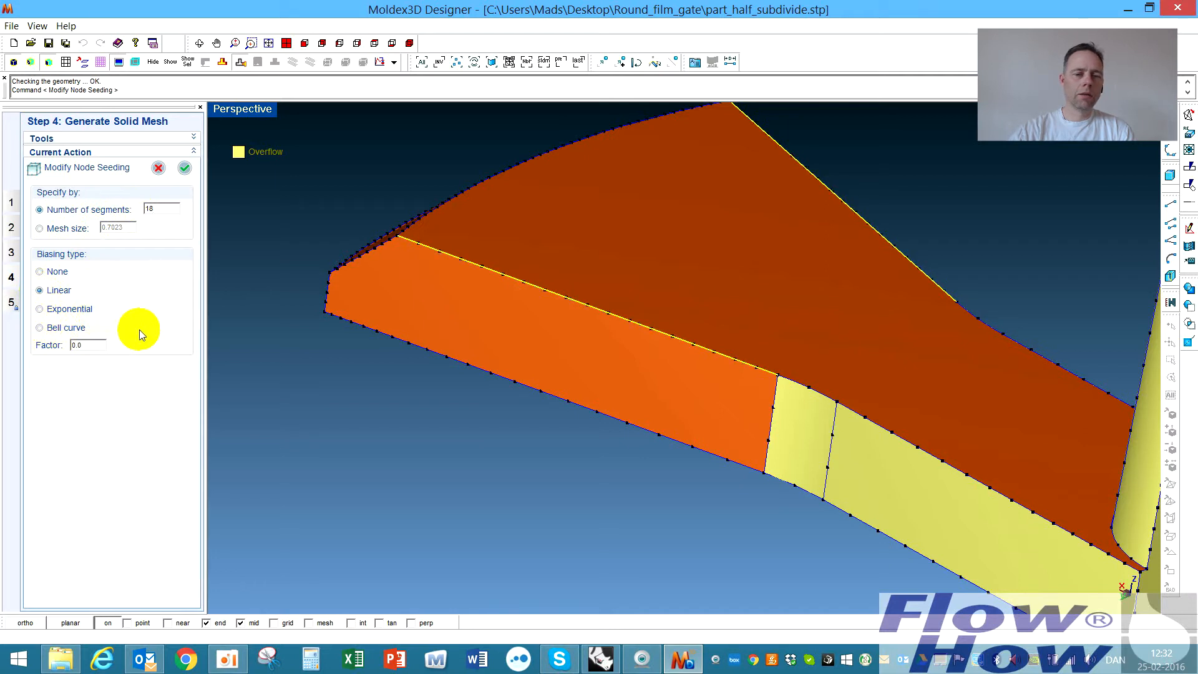
left_click_drag(89, 346, 13, 351)
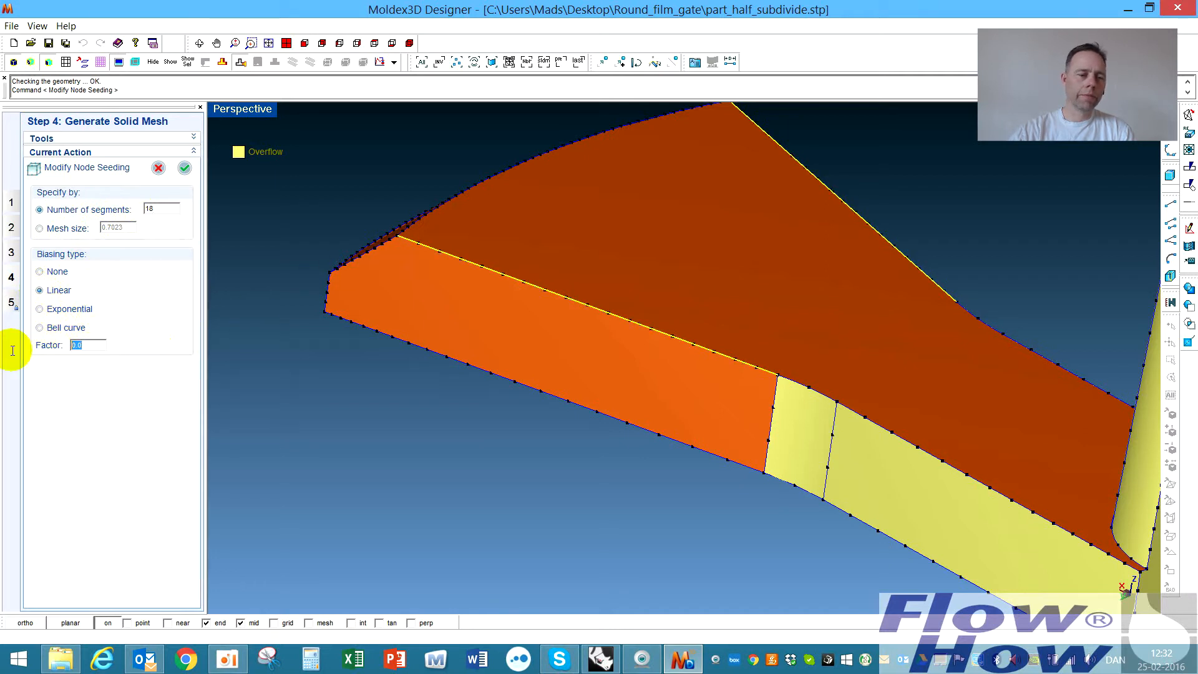
type("2")
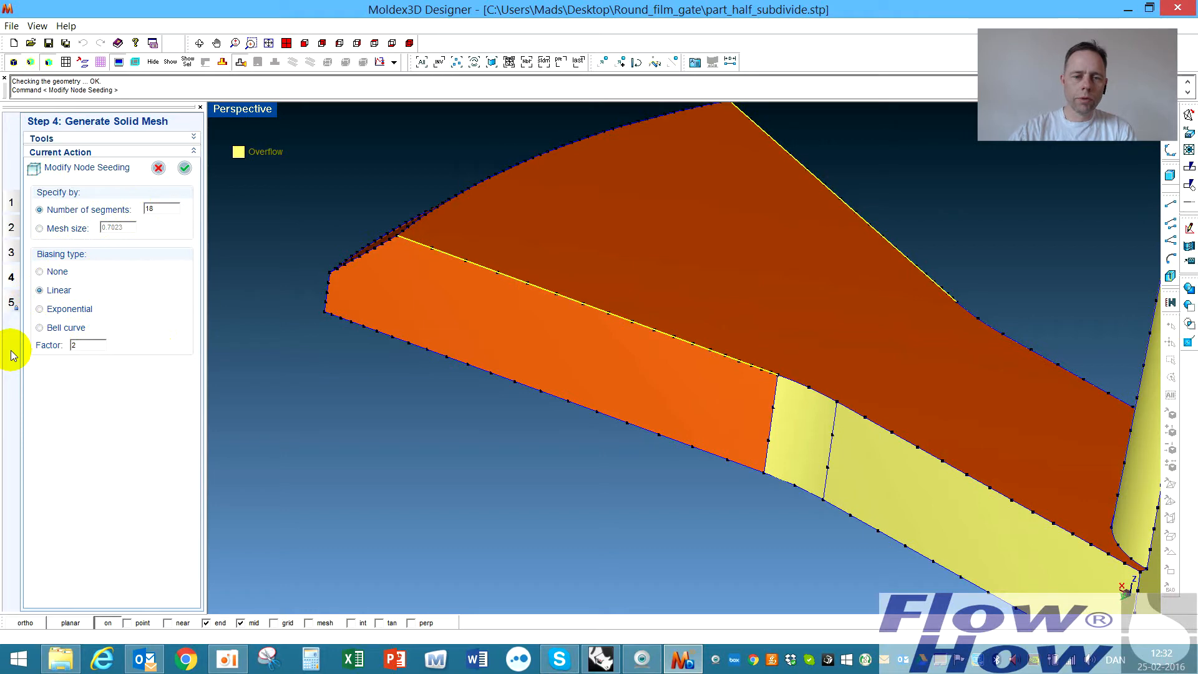
- Check the upper side edges' node spacing, set their bias factor to -2, and finish modifying the node seeding
scroll(777, 384, "up", 2)
scroll(784, 392, "down", 4)
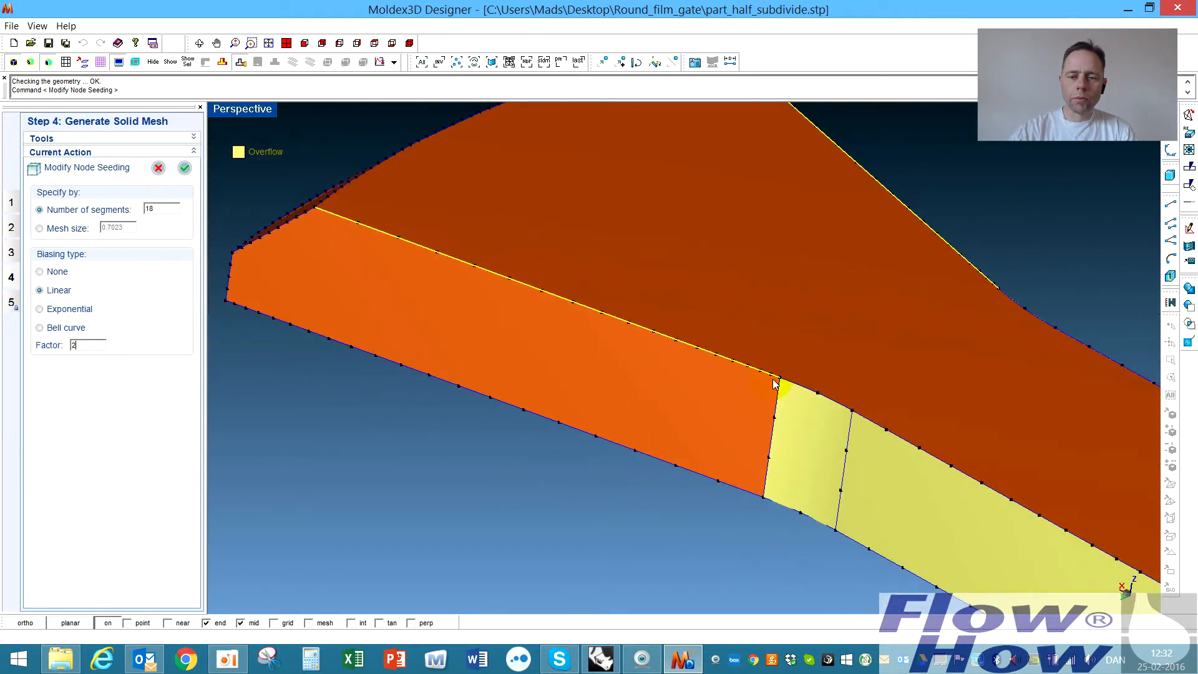
scroll(775, 384, "up", 2)
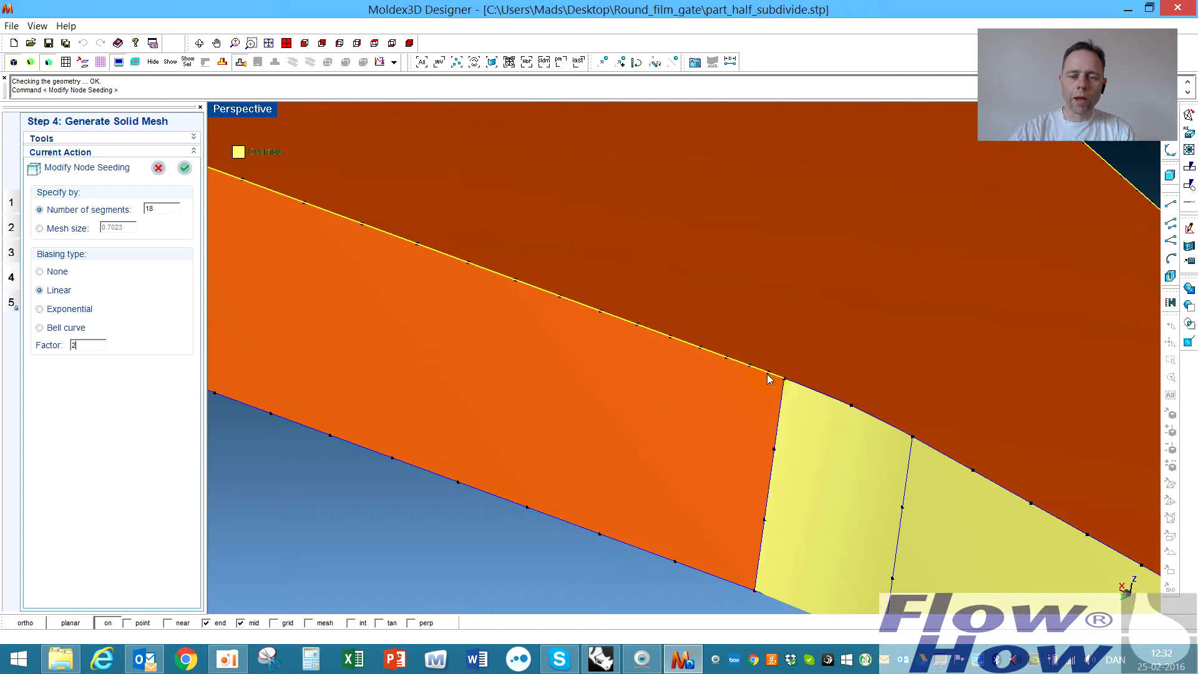
scroll(771, 376, "down", 4)
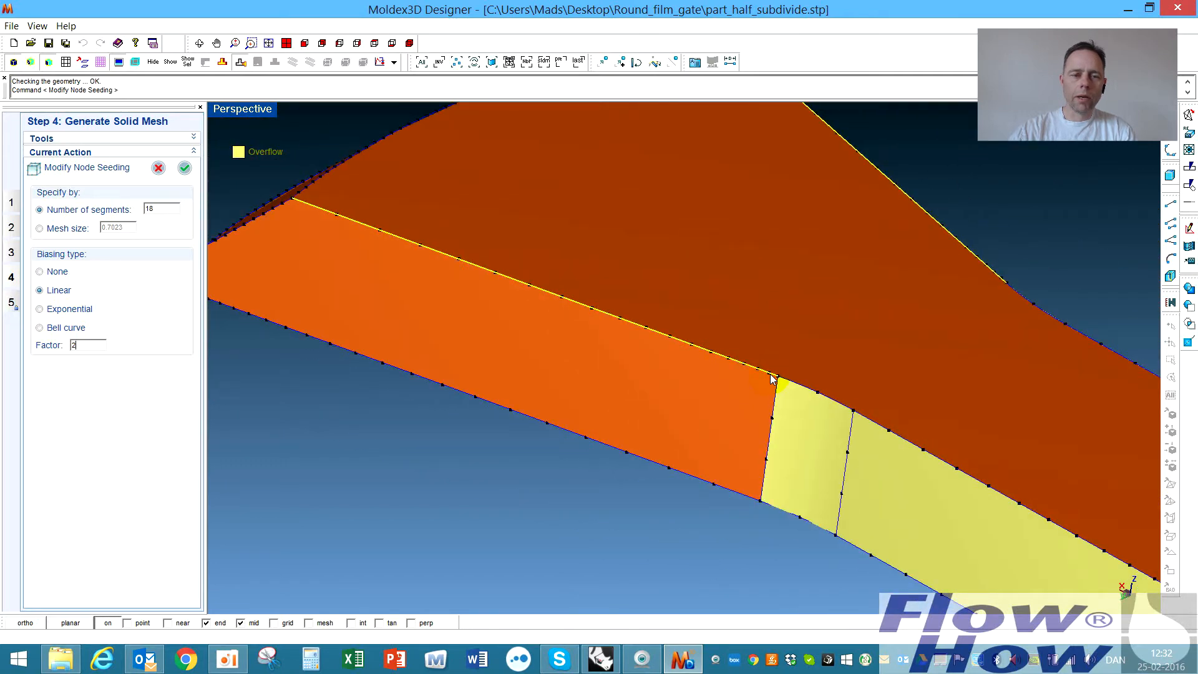
middle_click_drag(783, 332, 765, 394)
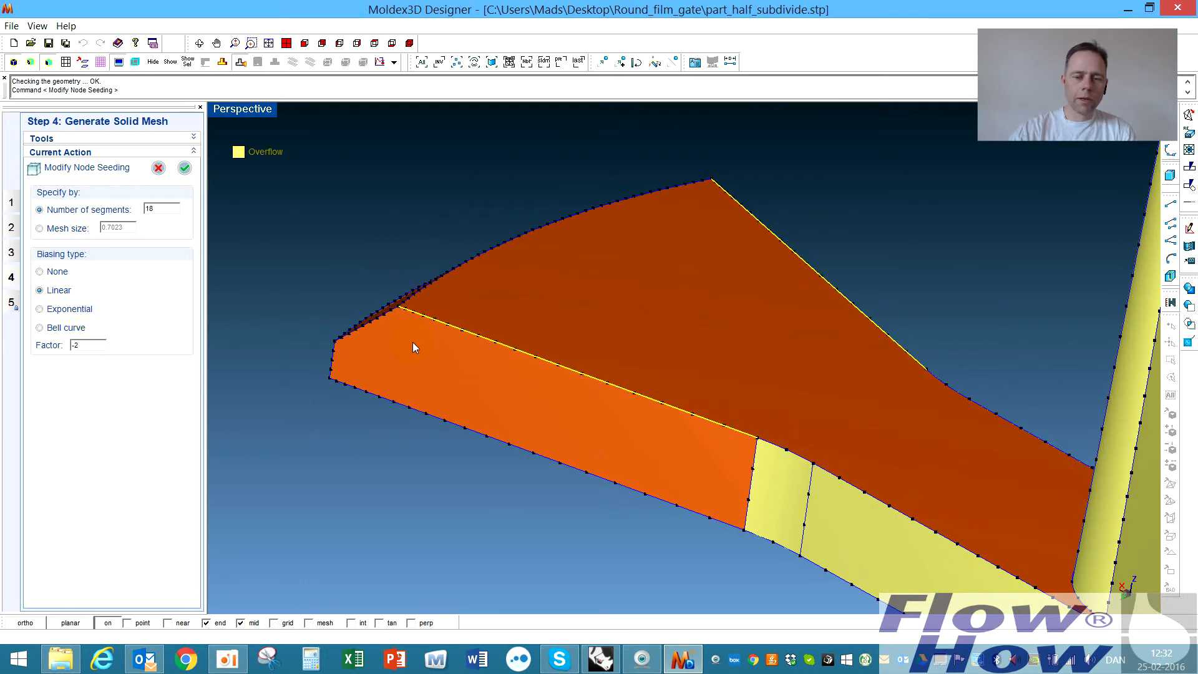
scroll(402, 299, "up", 5)
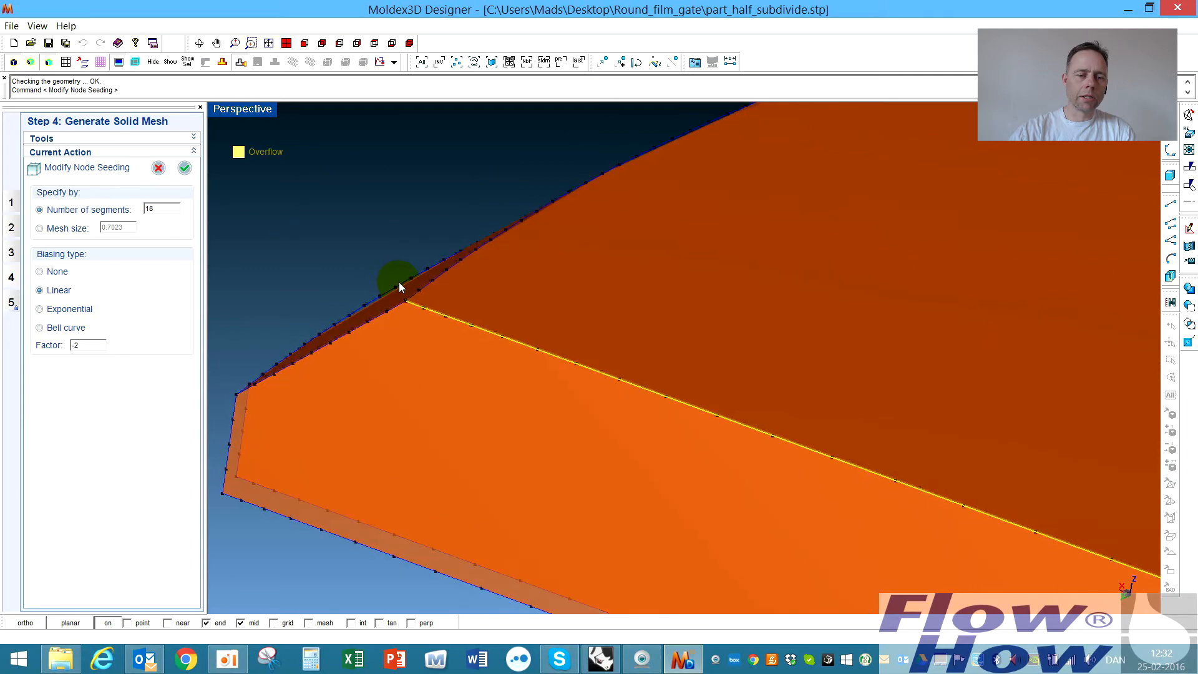
scroll(472, 272, "down", 8)
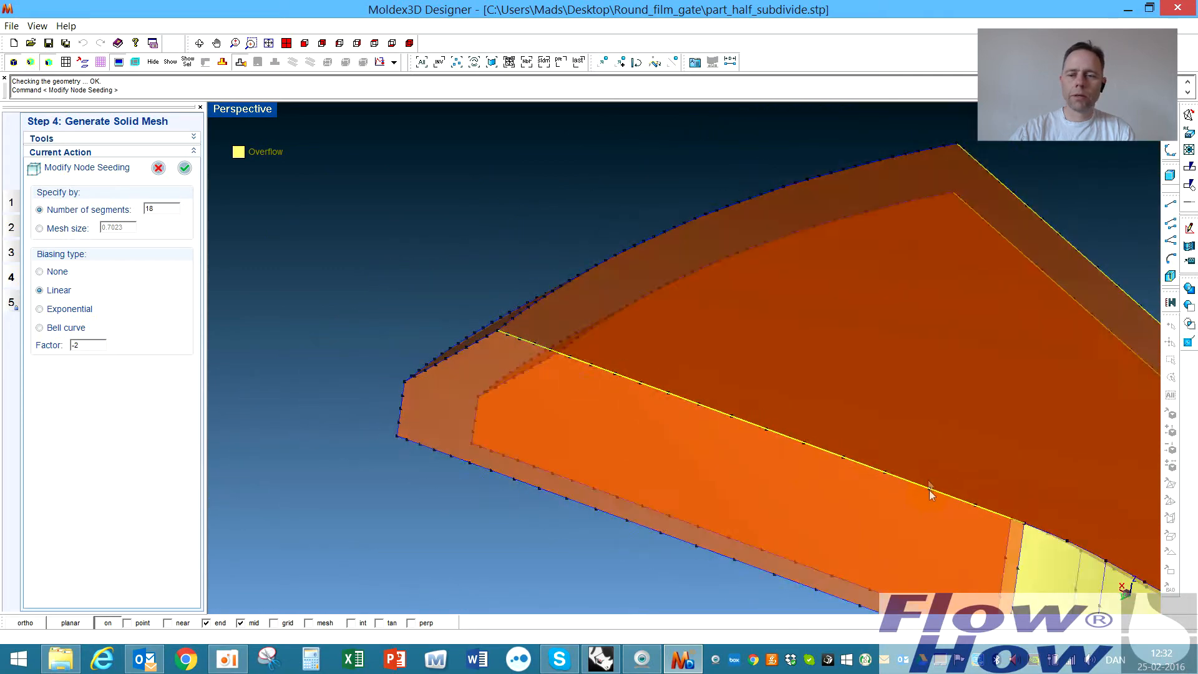
middle_click_drag(975, 482, 785, 457)
scroll(728, 441, "down", 5)
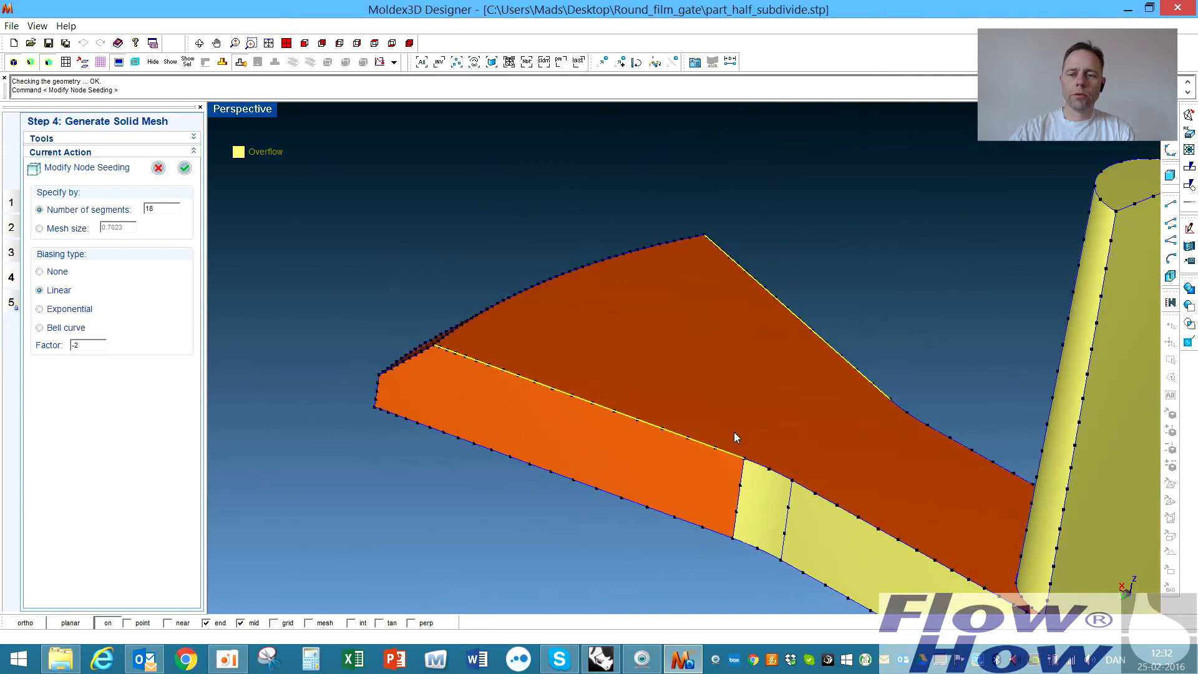
mouse_move(760, 469)
right_mouse_down()
mouse_move(755, 460)
mouse_move(757, 470)
right_mouse_up()
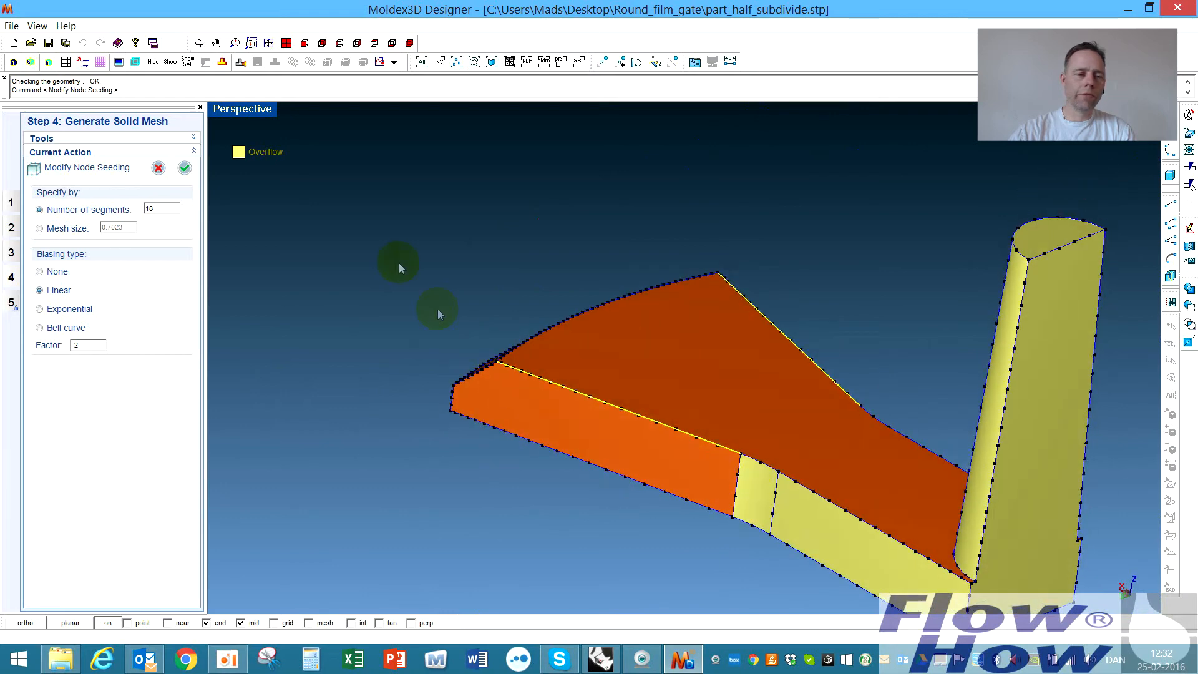
right_click(401, 266)
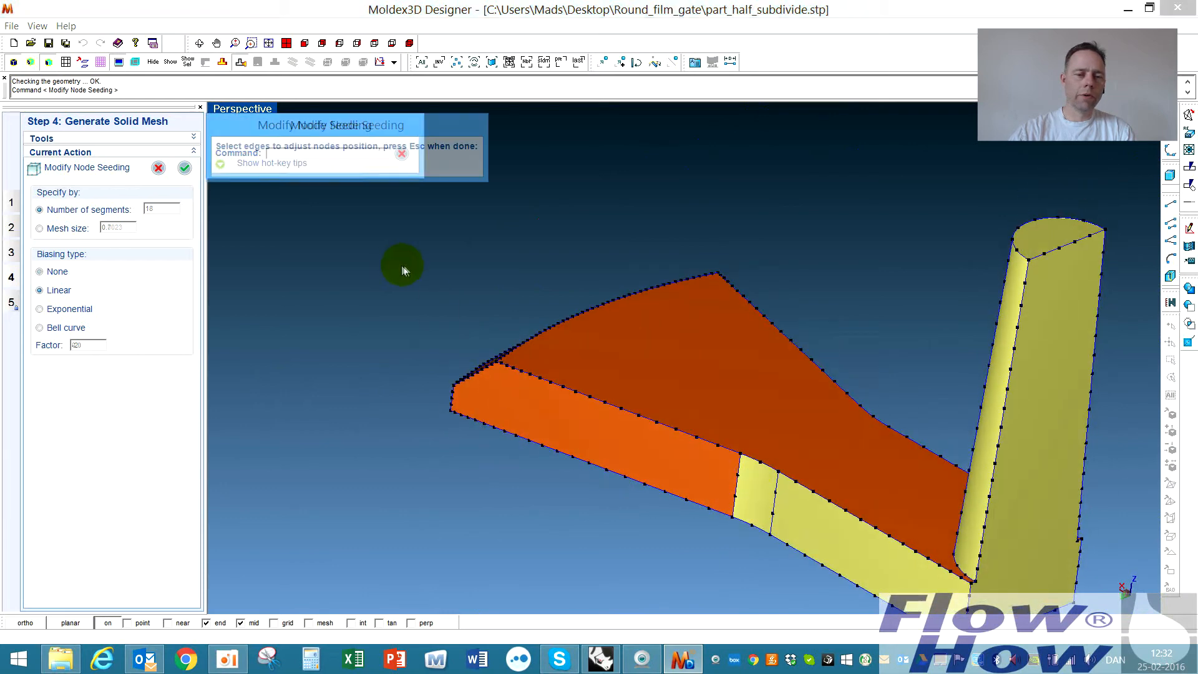
left_click(184, 168)
- Show the cavity again and generate the BLM surface mesh with contact face stitching, leaving out the cavity solid mesh
left_click(222, 62)
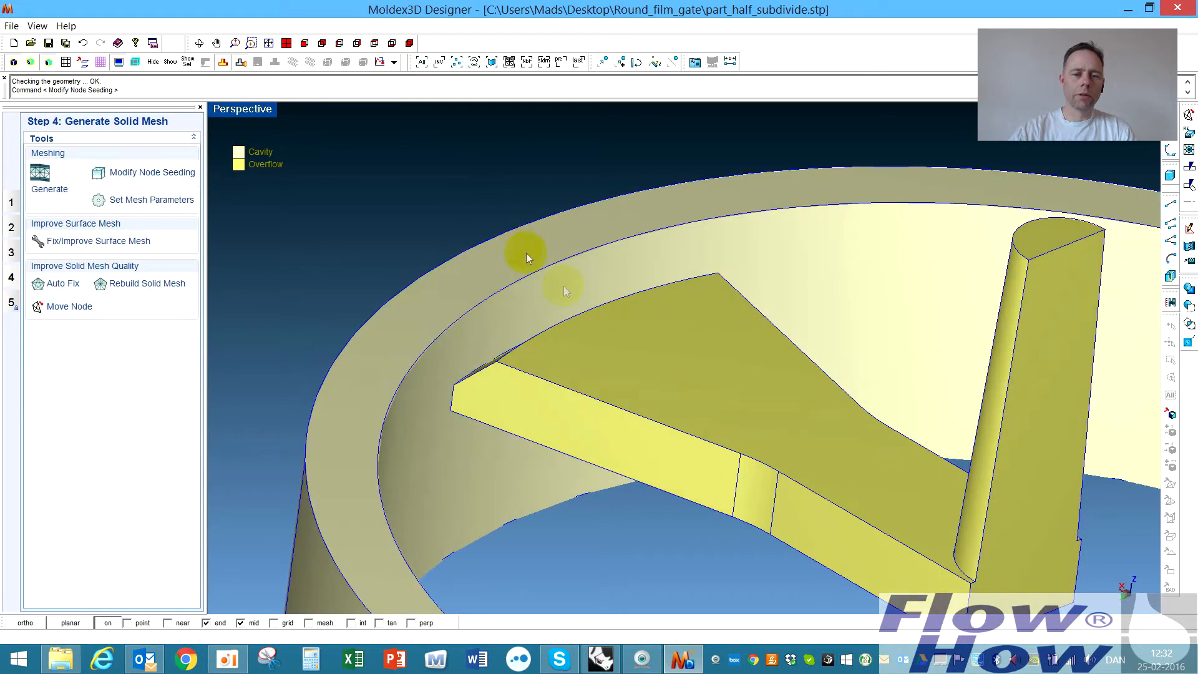
right_click_drag(703, 326, 667, 354)
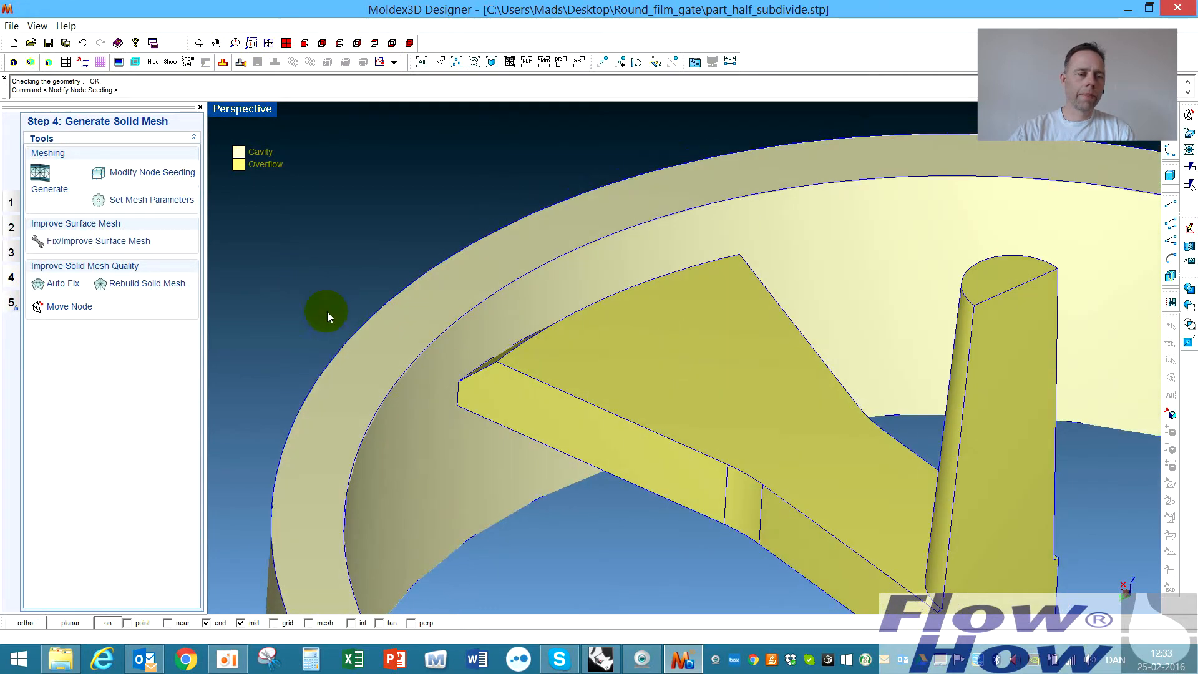
left_click(50, 176)
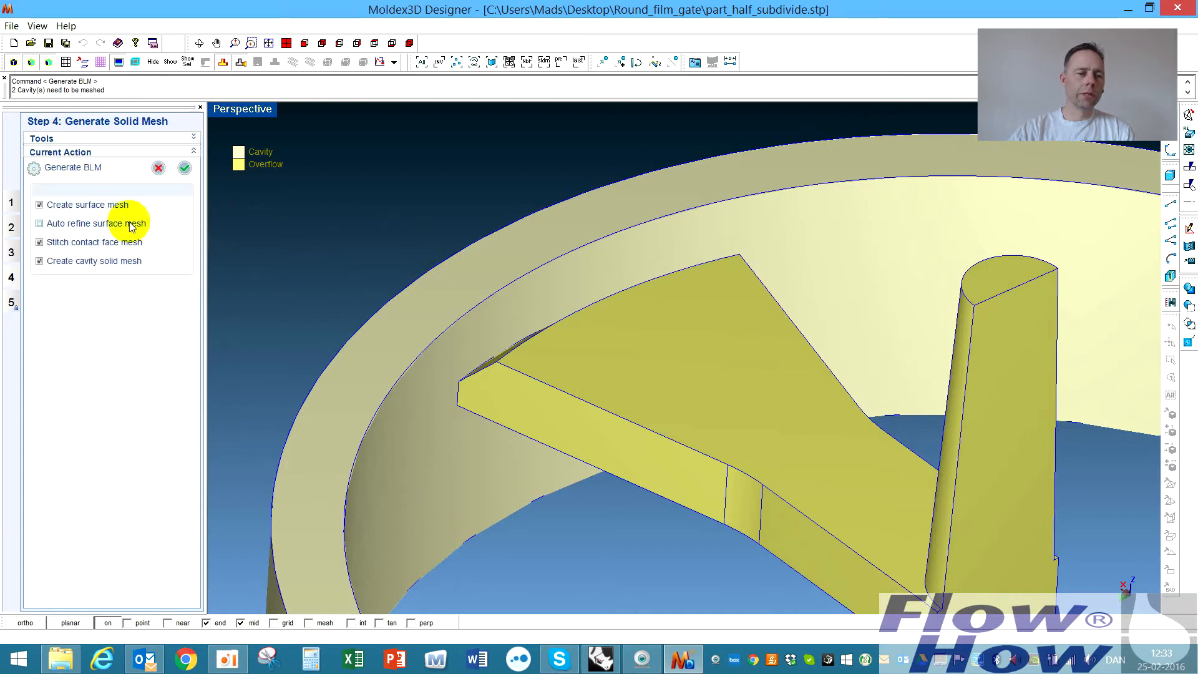
left_click(40, 261)
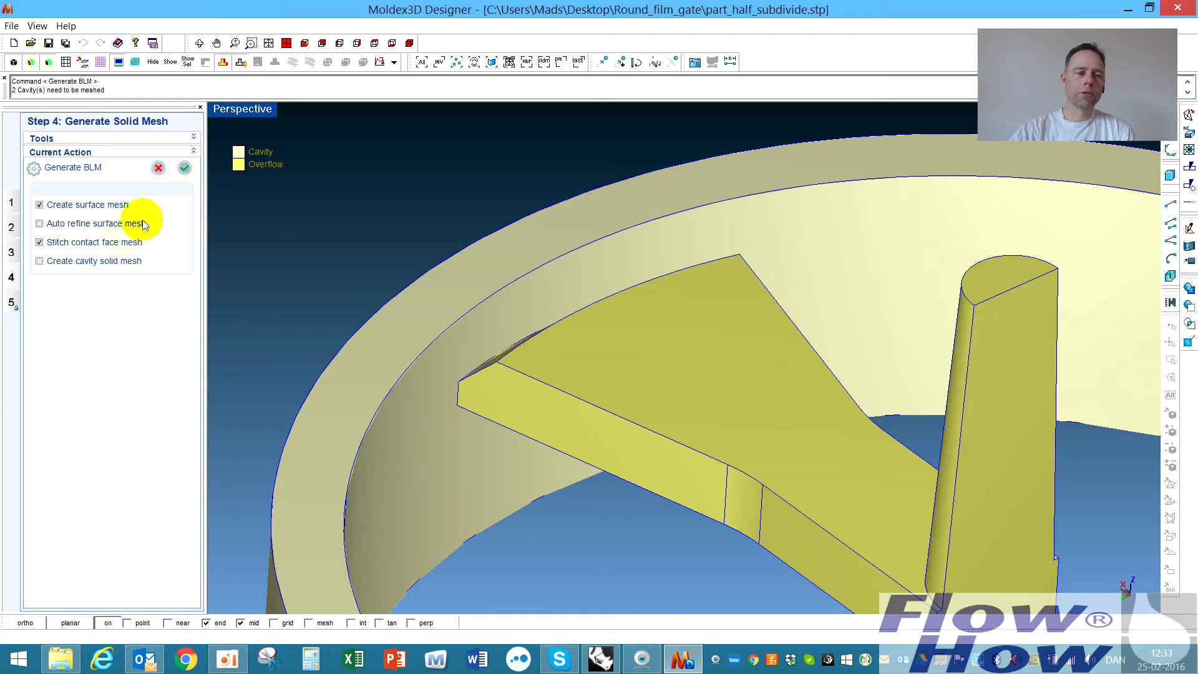
left_click(39, 242)
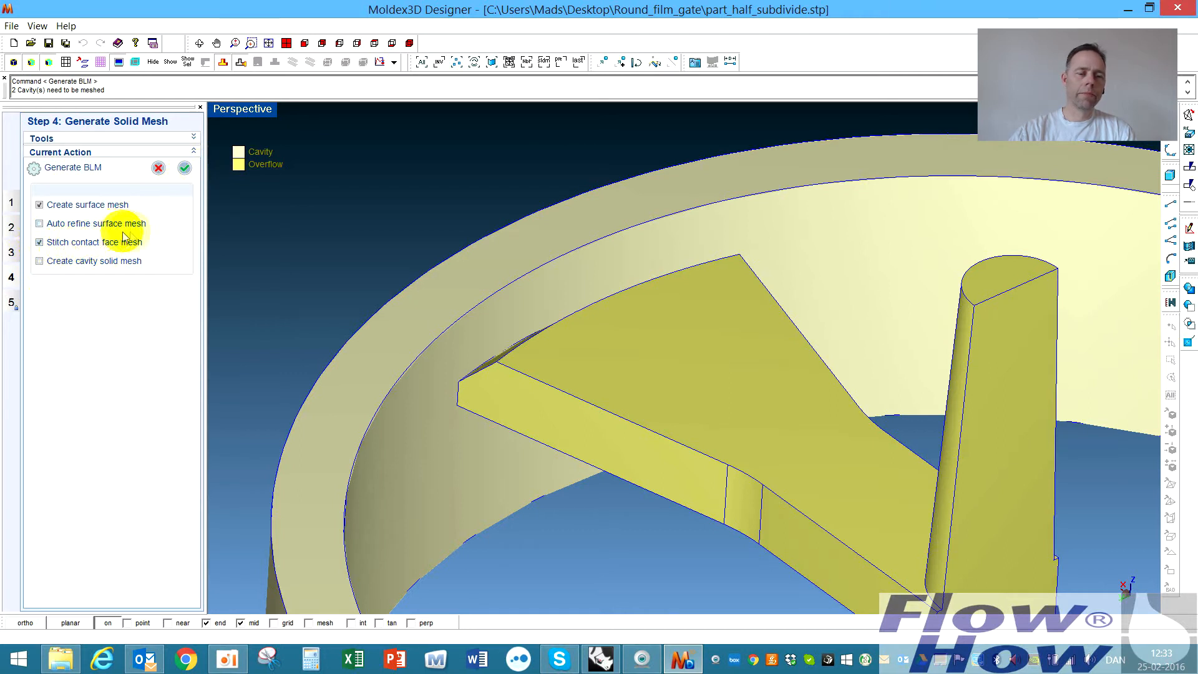
left_click(184, 169)
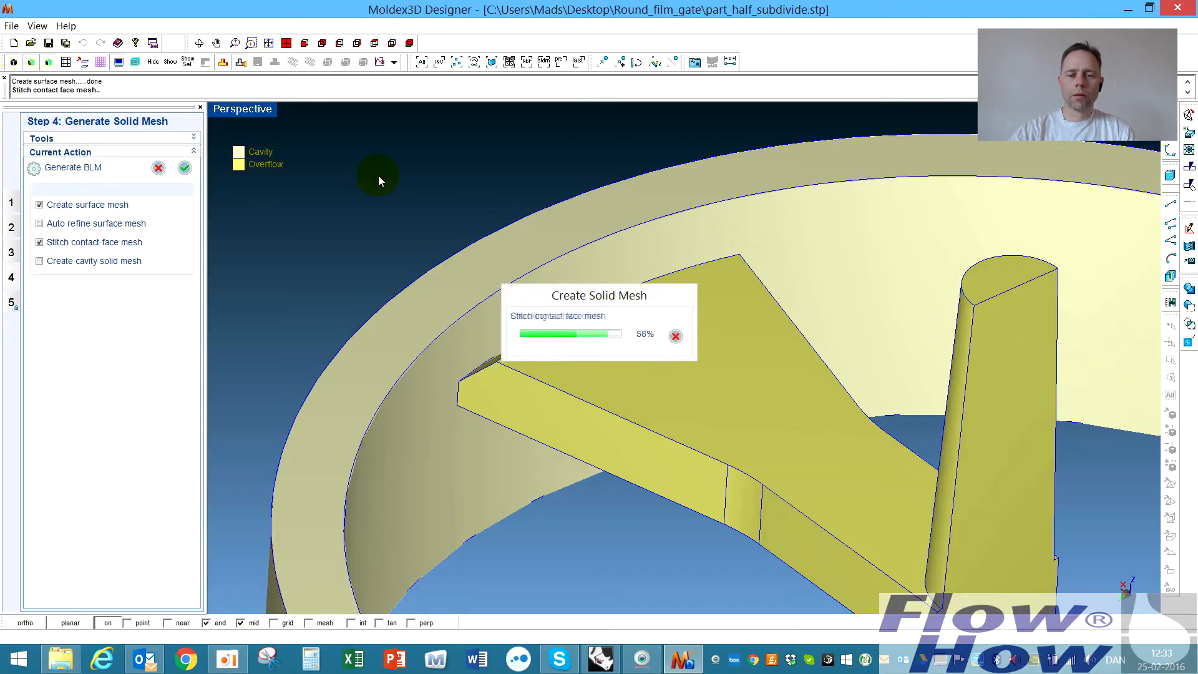
- Examine the generated surface mesh around the film gate where the runner meets the part
middle_click_drag(599, 373, 586, 403)
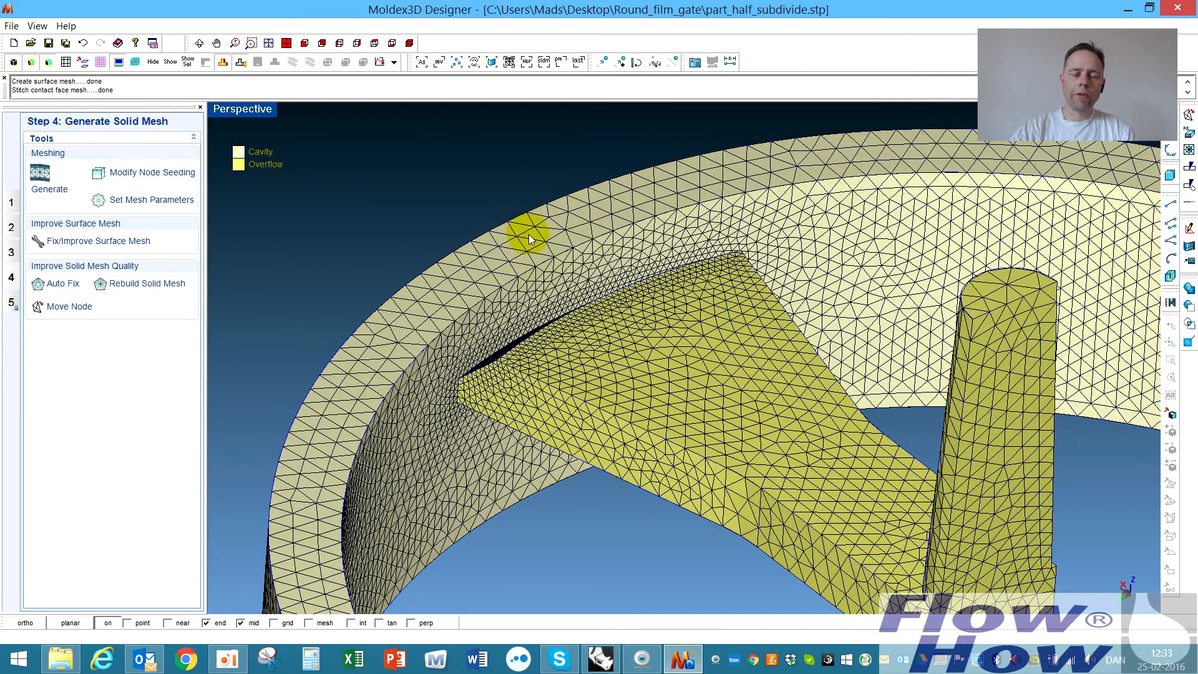
middle_click_drag(539, 321, 509, 362)
scroll(510, 362, "up", 6)
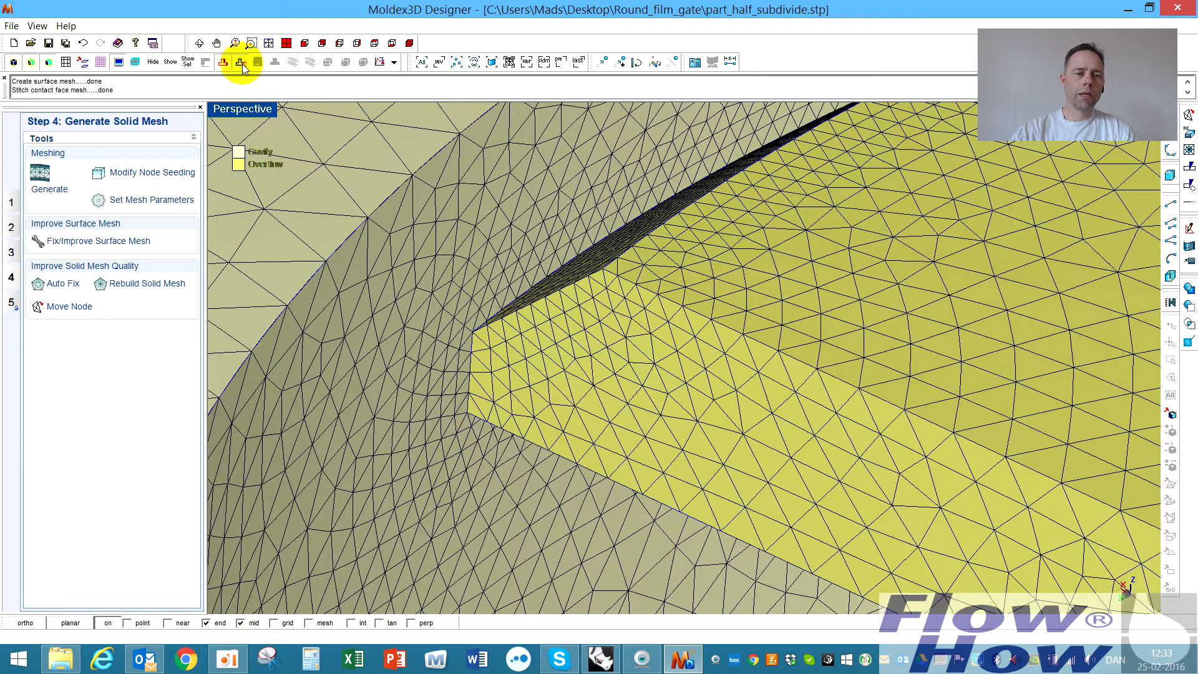
- Hide the overflow runner to examine the cavity's mesh around the film gate contact face, and show the runner again
left_click(242, 64)
right_click_drag(694, 485, 655, 416)
right_click_drag(757, 398, 575, 362)
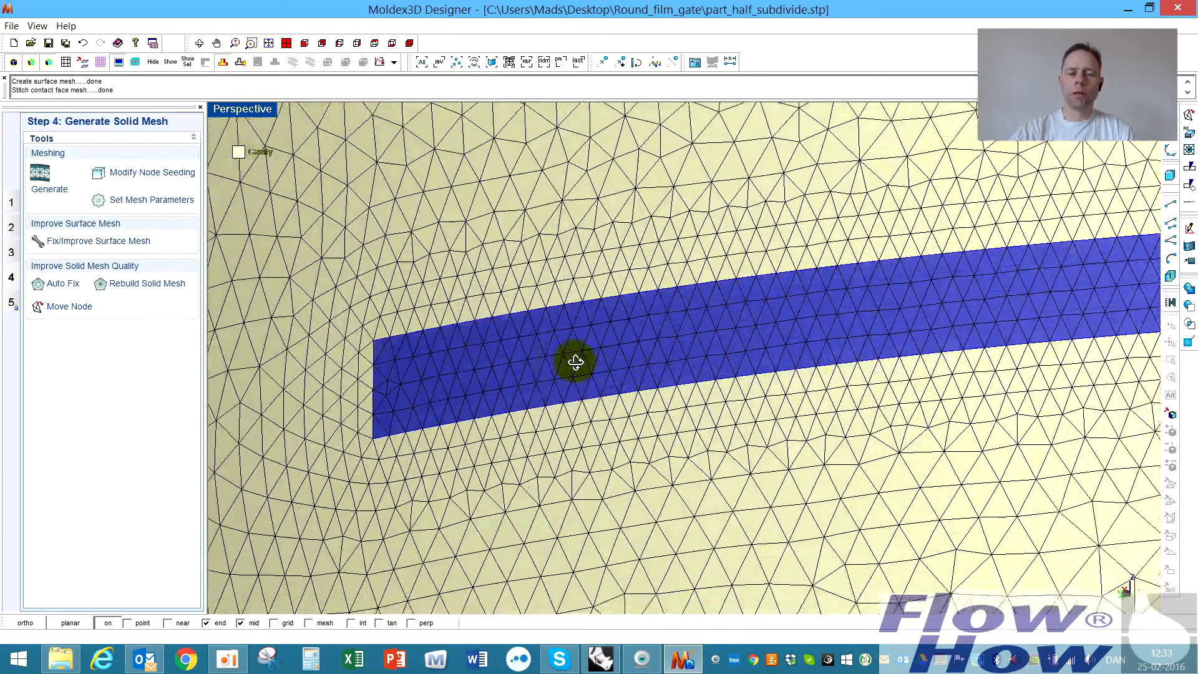
scroll(704, 383, "down", 3)
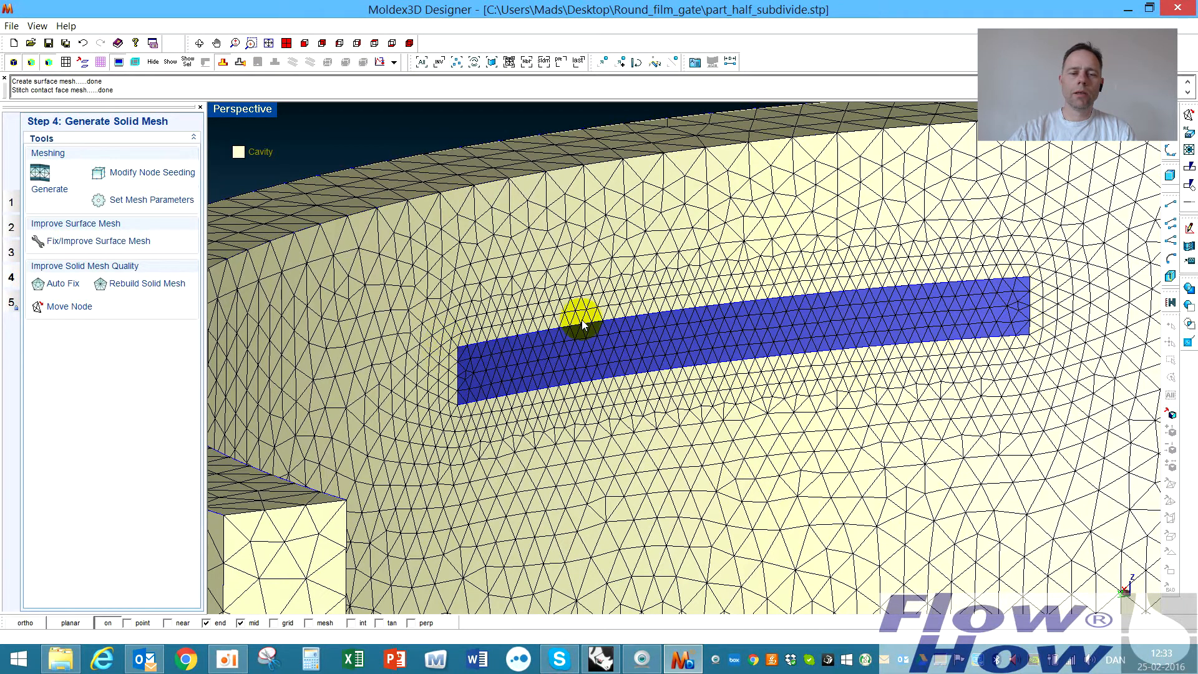
scroll(523, 356, "down", 1)
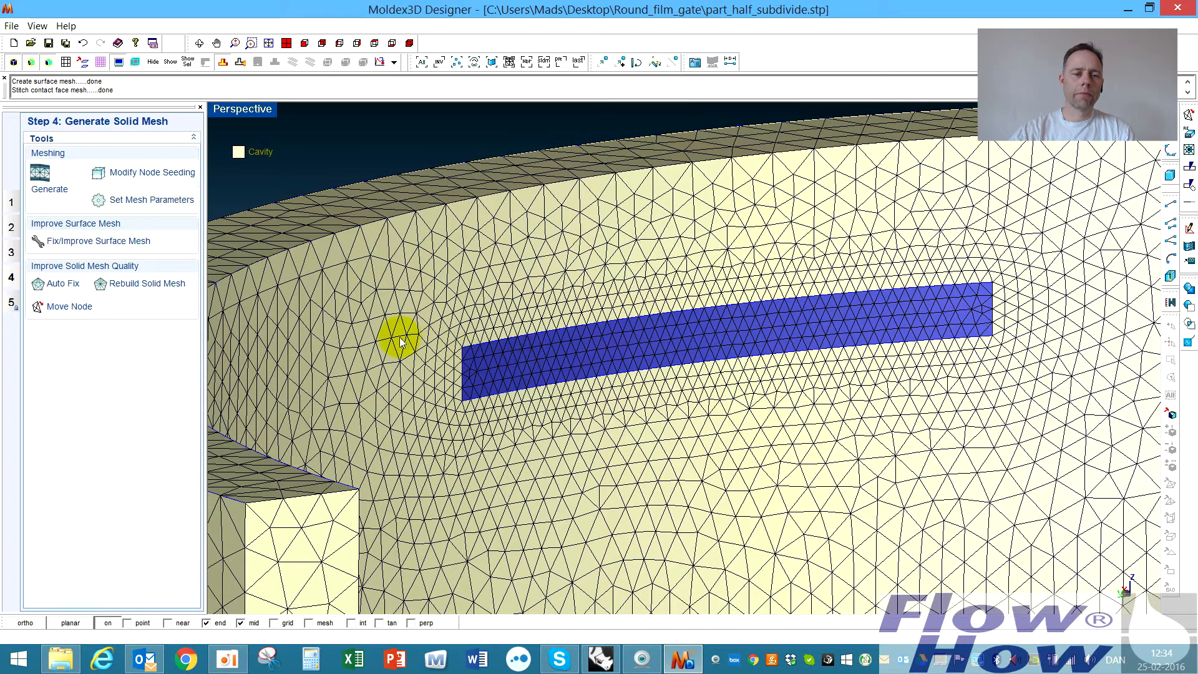
scroll(614, 367, "up", 1)
mouse_move(549, 360)
right_mouse_down()
mouse_move(537, 337)
mouse_move(549, 340)
right_mouse_up()
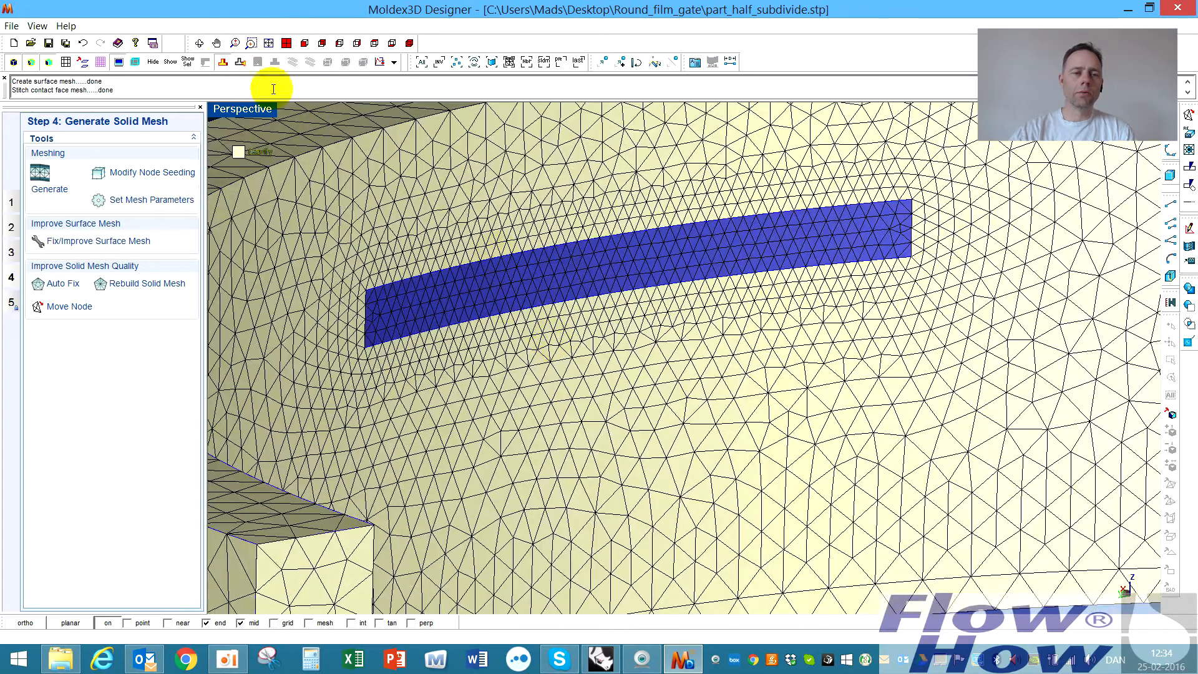
left_click(247, 68)
right_click_drag(690, 288, 712, 268)
scroll(730, 281, "down", 5)
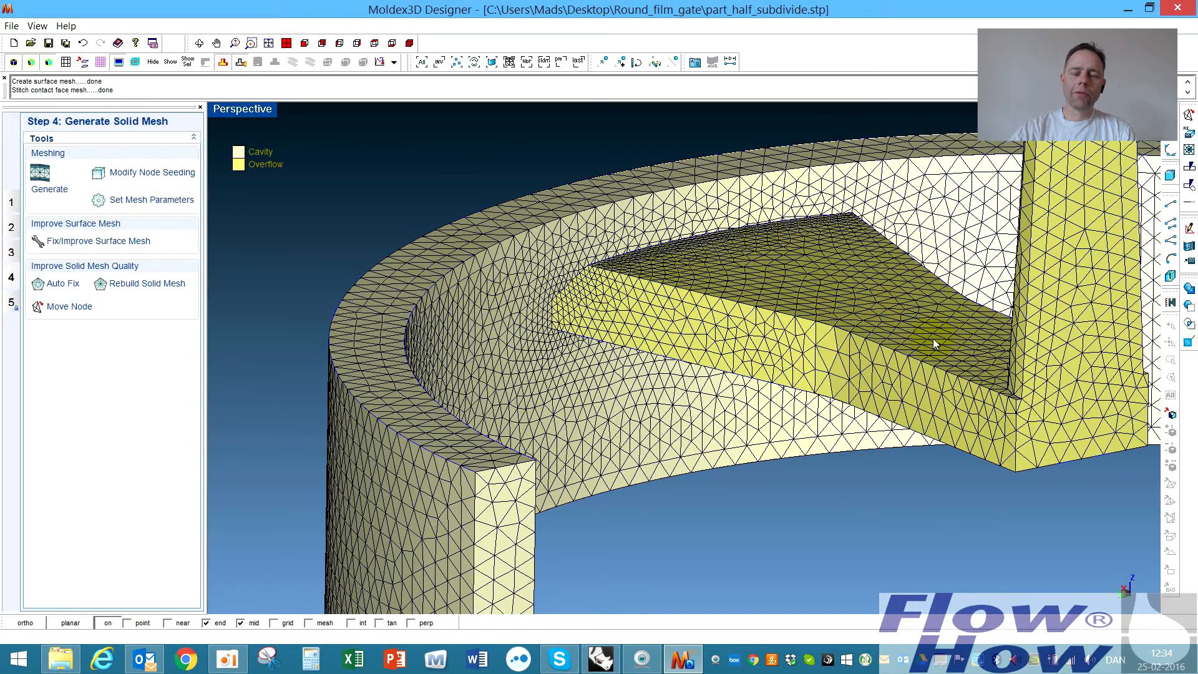
- Change the runner's injection molding attribute to Cold runner
left_click(800, 285)
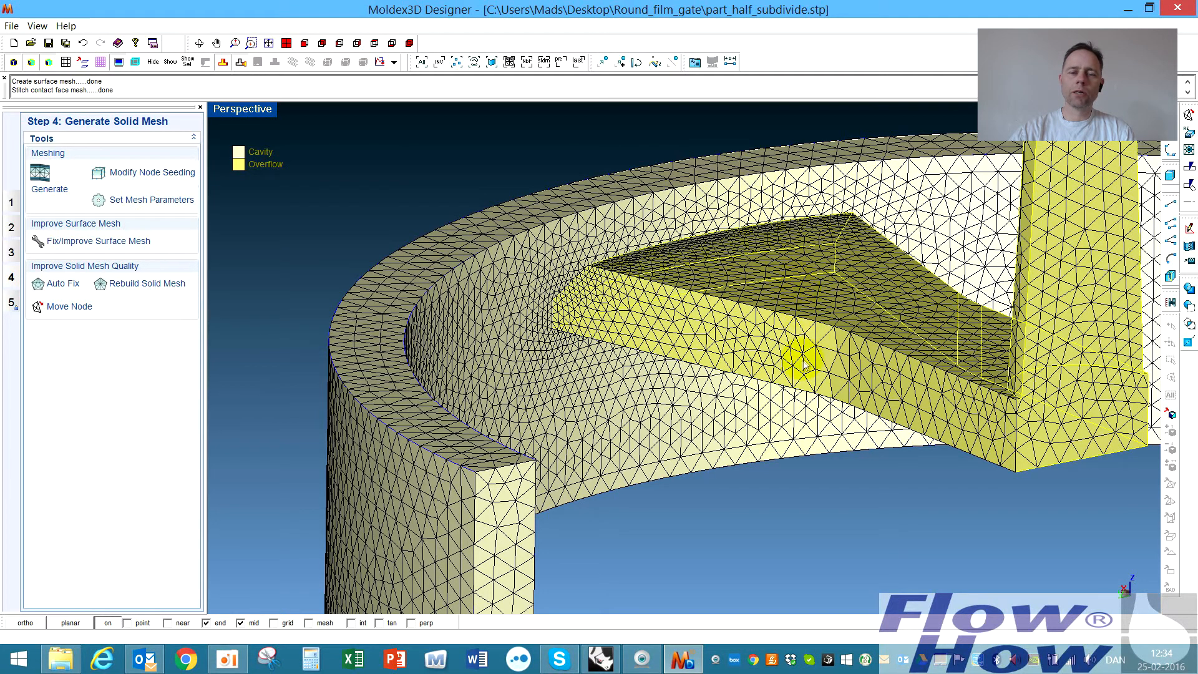
left_click(696, 61)
left_click(151, 203)
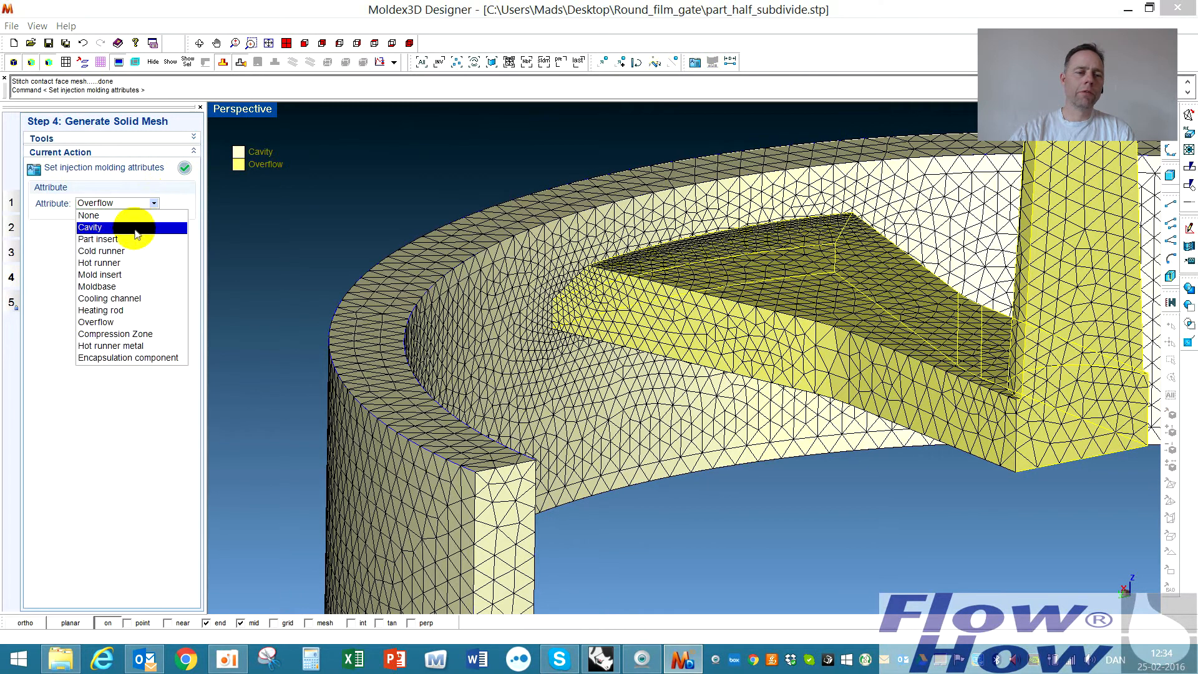
left_click(122, 253)
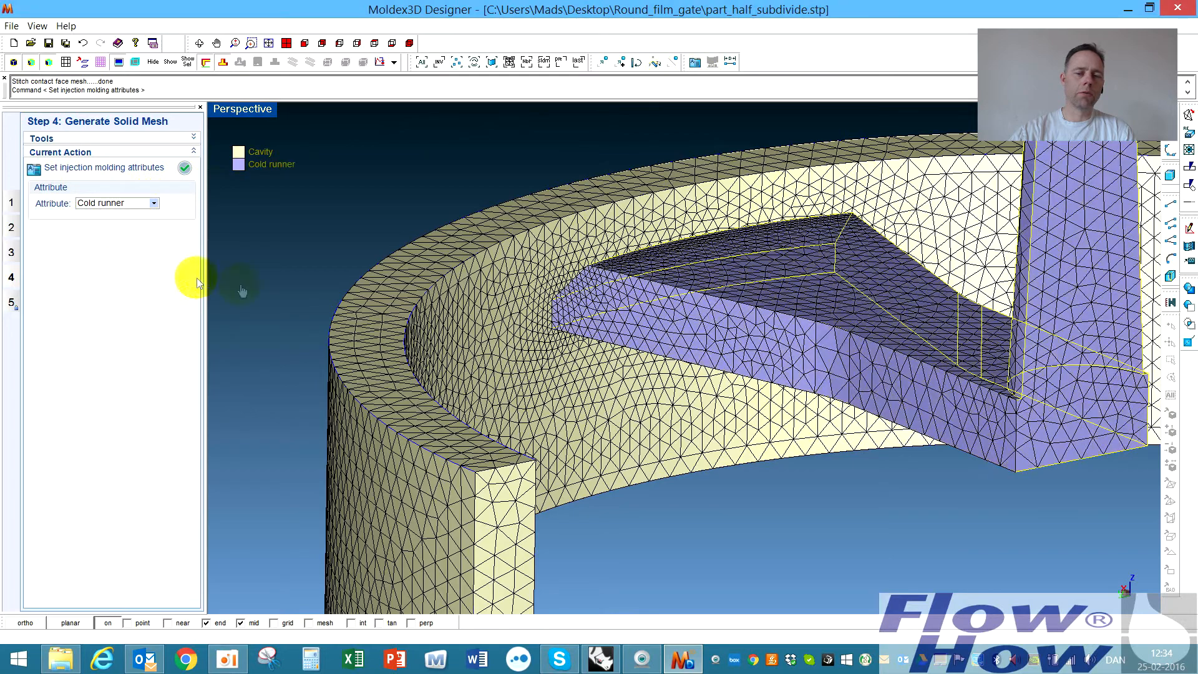
left_click(185, 168)
left_click_drag(847, 533, 900, 489)
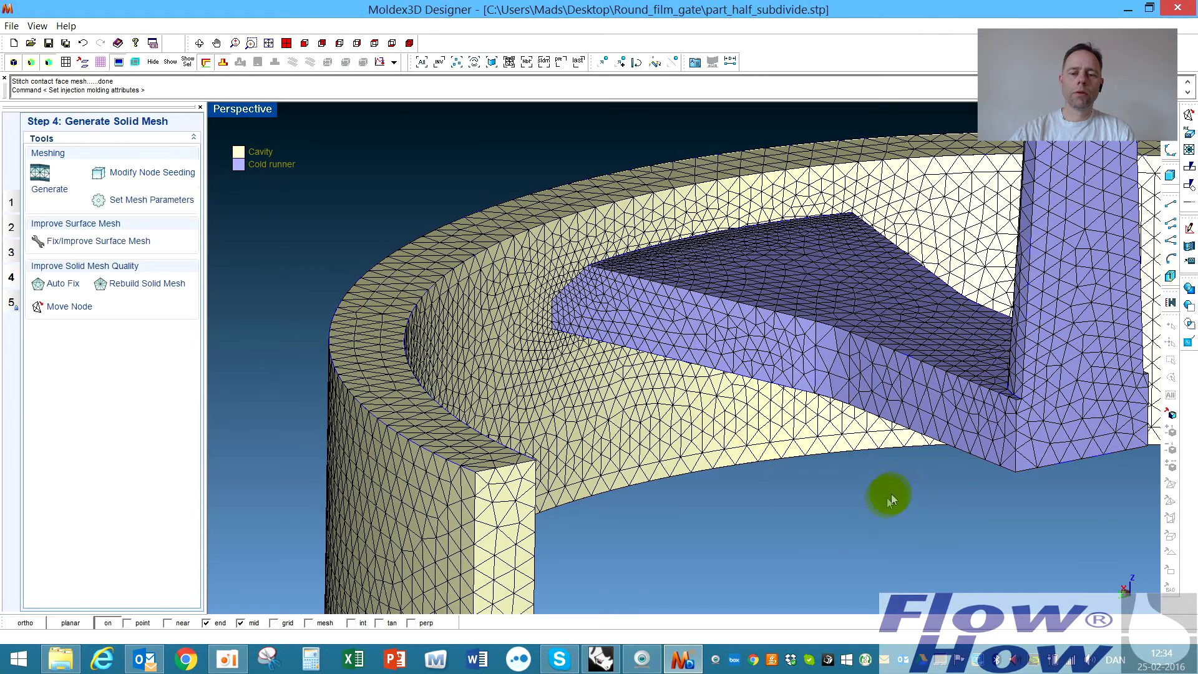
- Check the surface mesh of the part and runner for free edges, overlapping elements, poor aspect ratios and non-matching faces
middle_click_drag(879, 508, 716, 362)
scroll(796, 373, "down", 3)
scroll(722, 357, "up", 2)
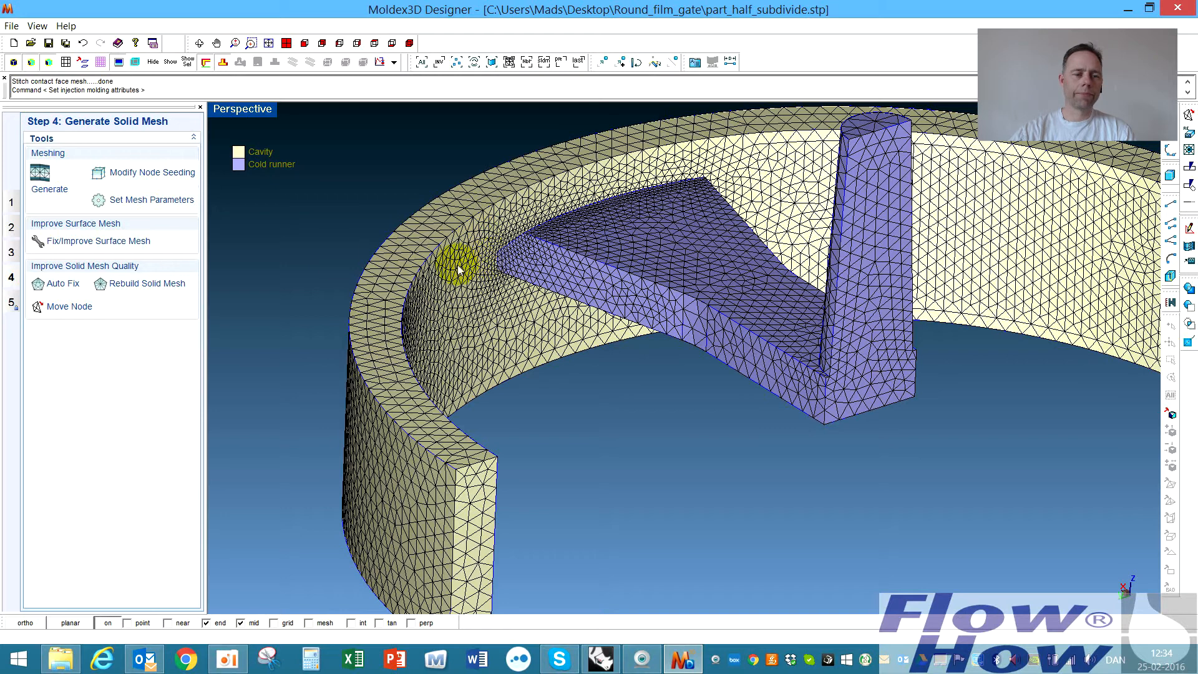
left_click(111, 242)
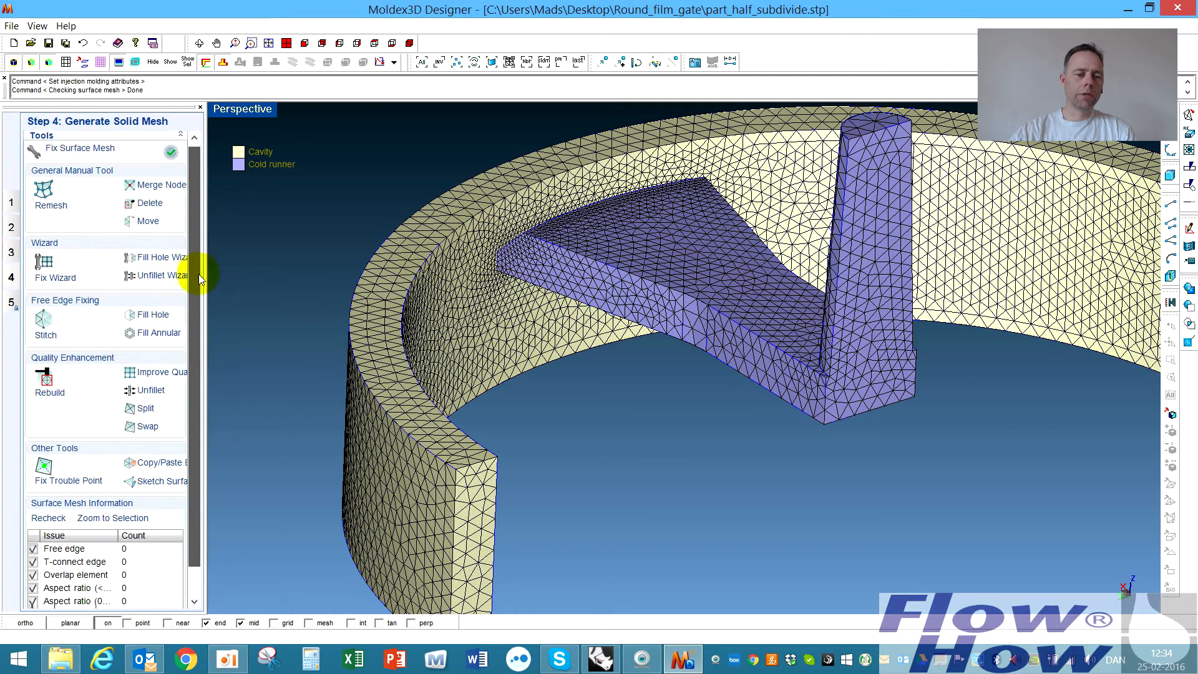
scroll(200, 279, "down", 1)
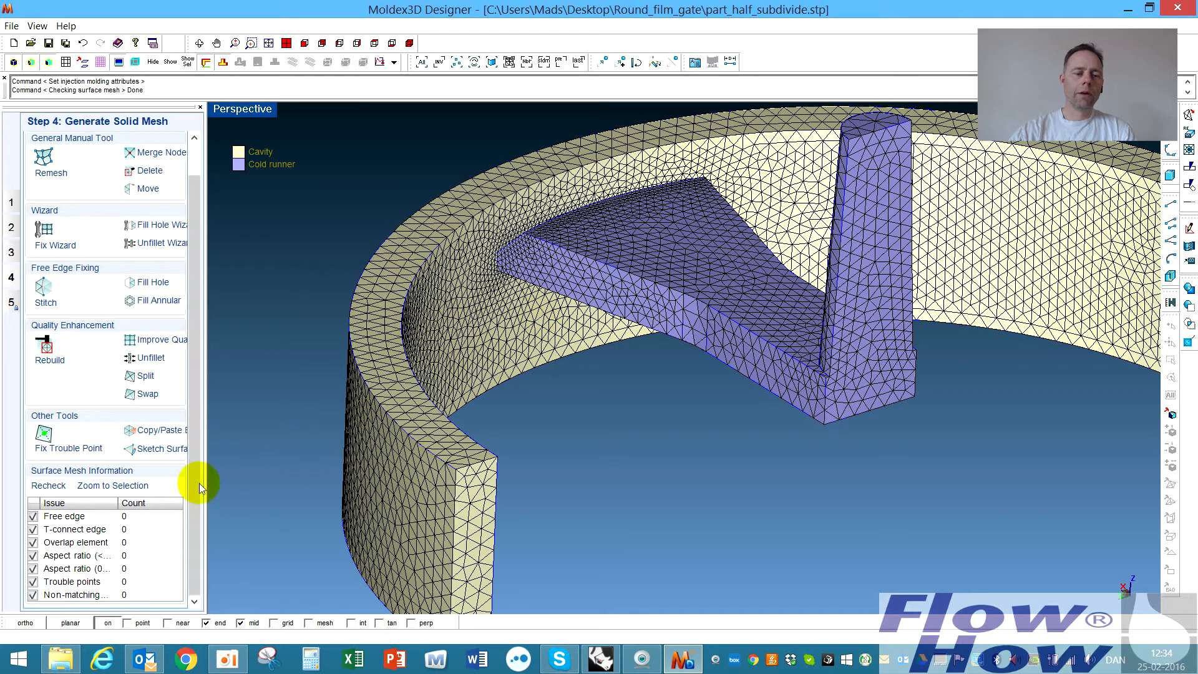
scroll(197, 481, "up", 1)
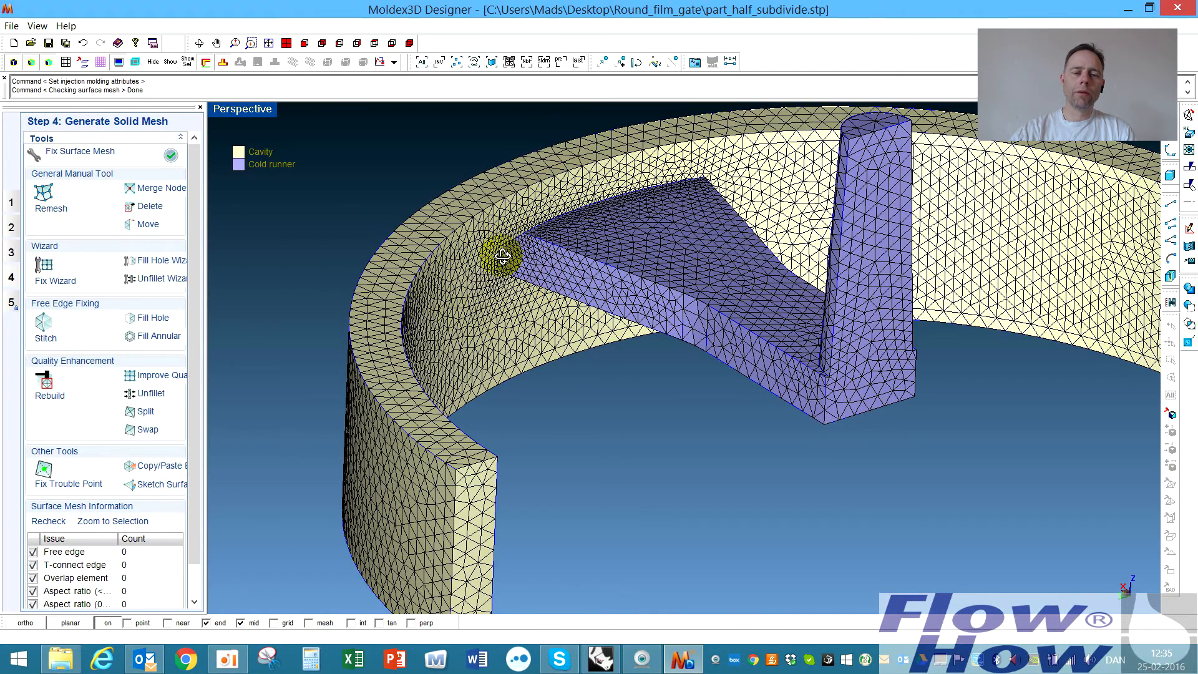
scroll(502, 259, "up", 5)
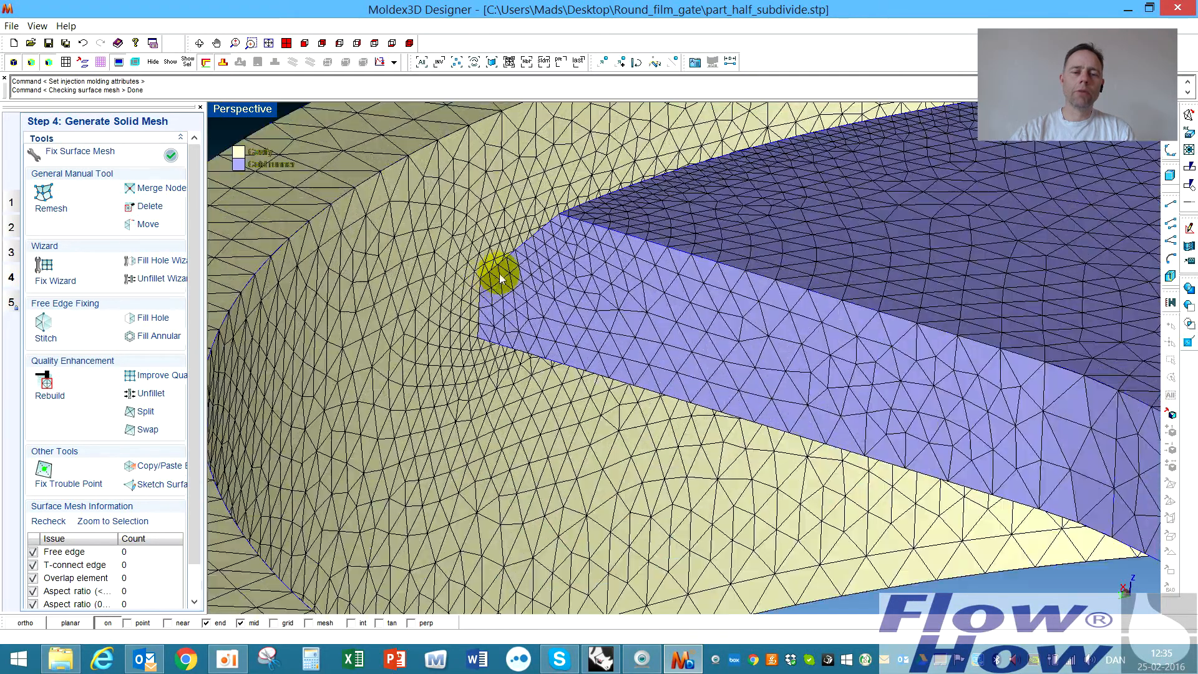
scroll(481, 290, "down", 4)
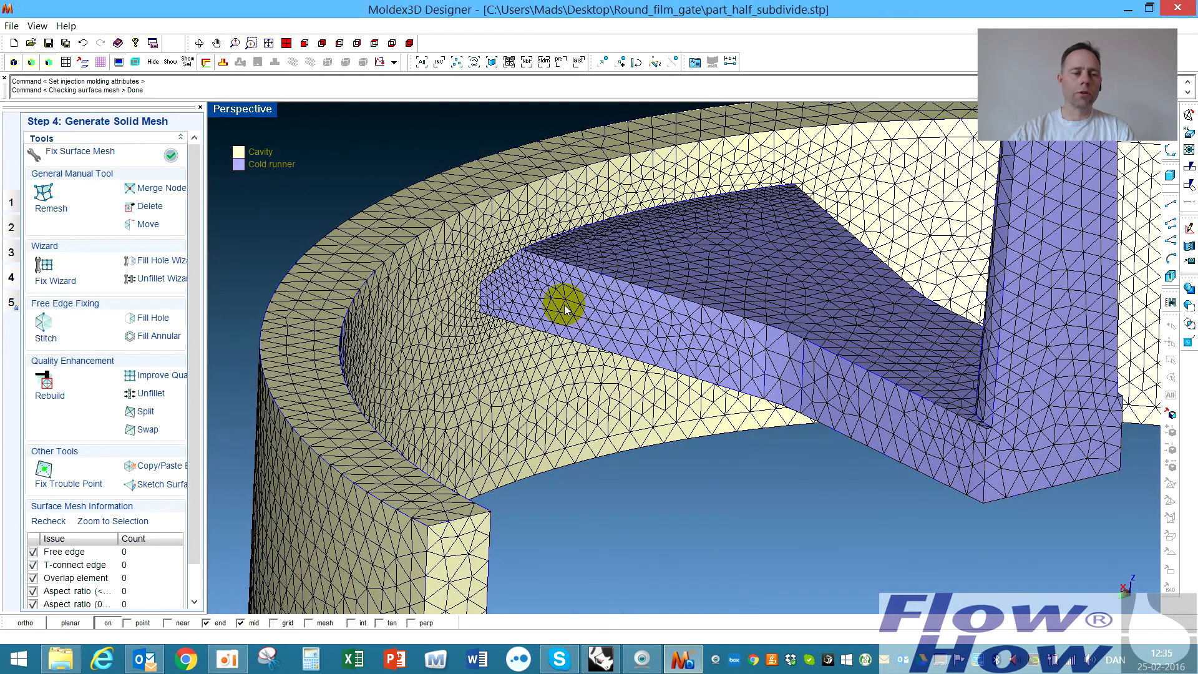
left_click(170, 155)
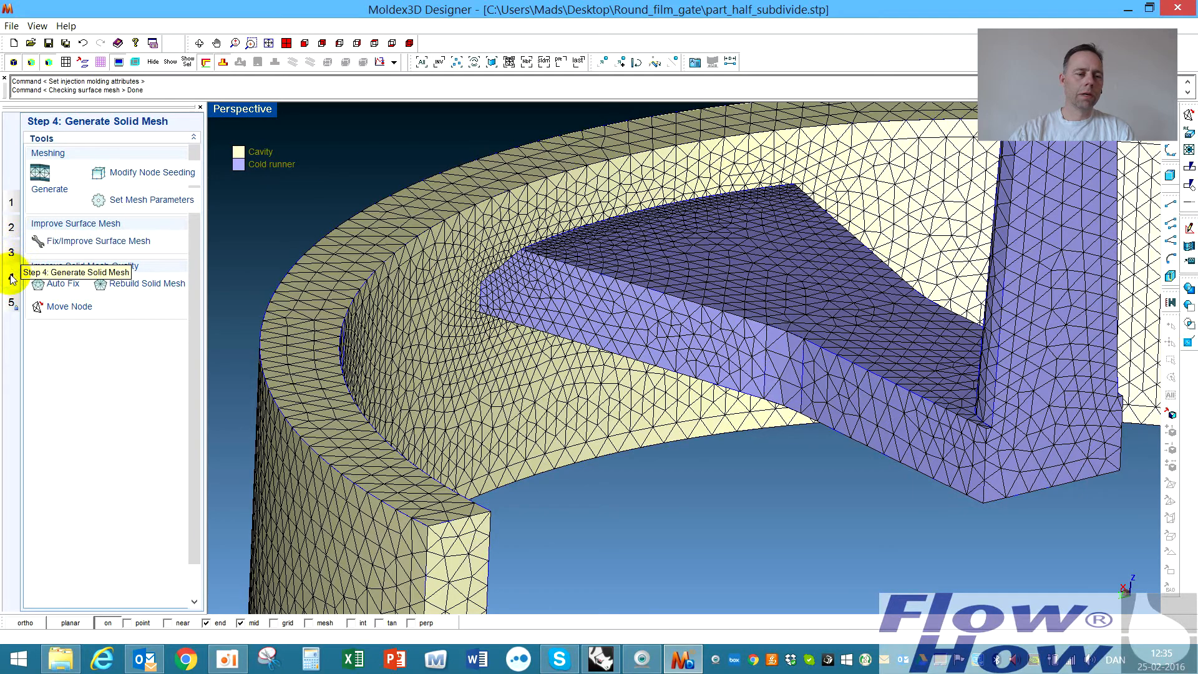
- Create the melt entrance automatically on the end face of the runner's sprue
left_click(11, 229)
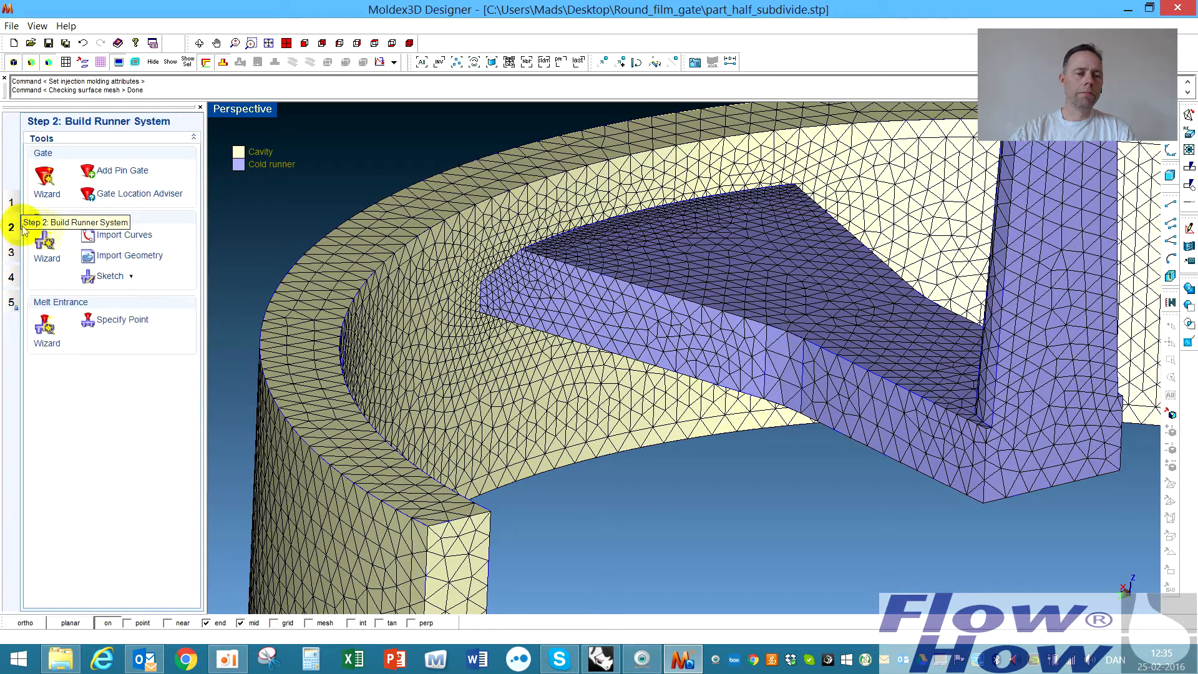
scroll(537, 368, "down", 1)
scroll(537, 367, "down", 2)
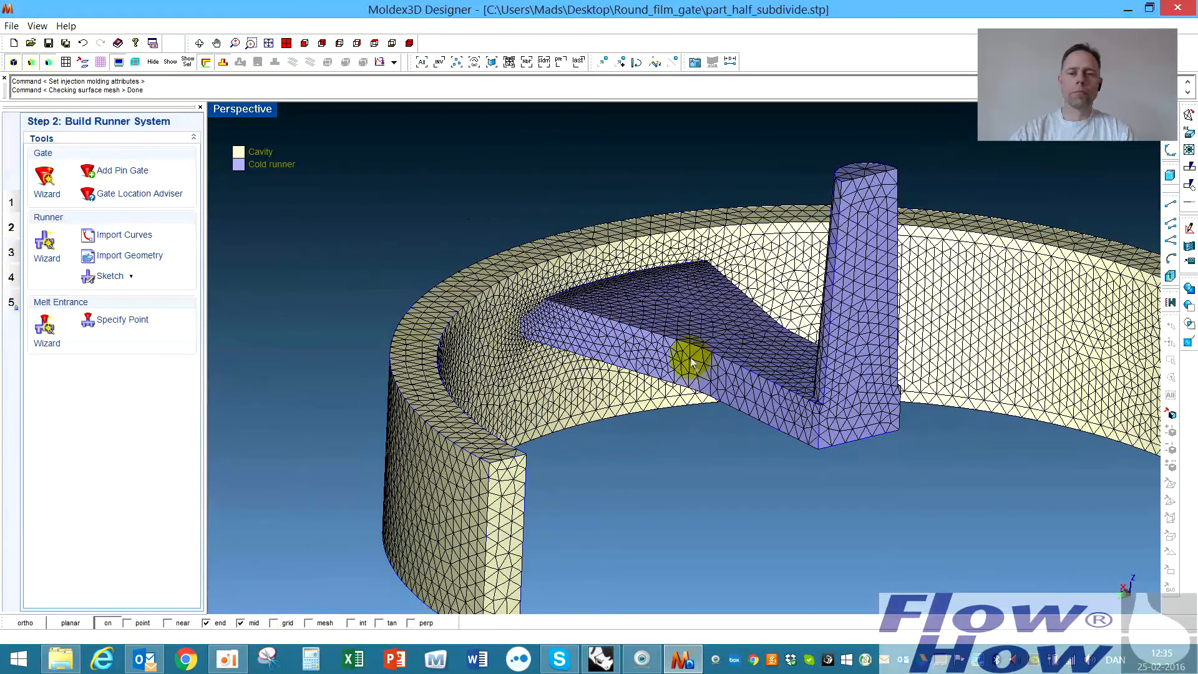
left_click(45, 323)
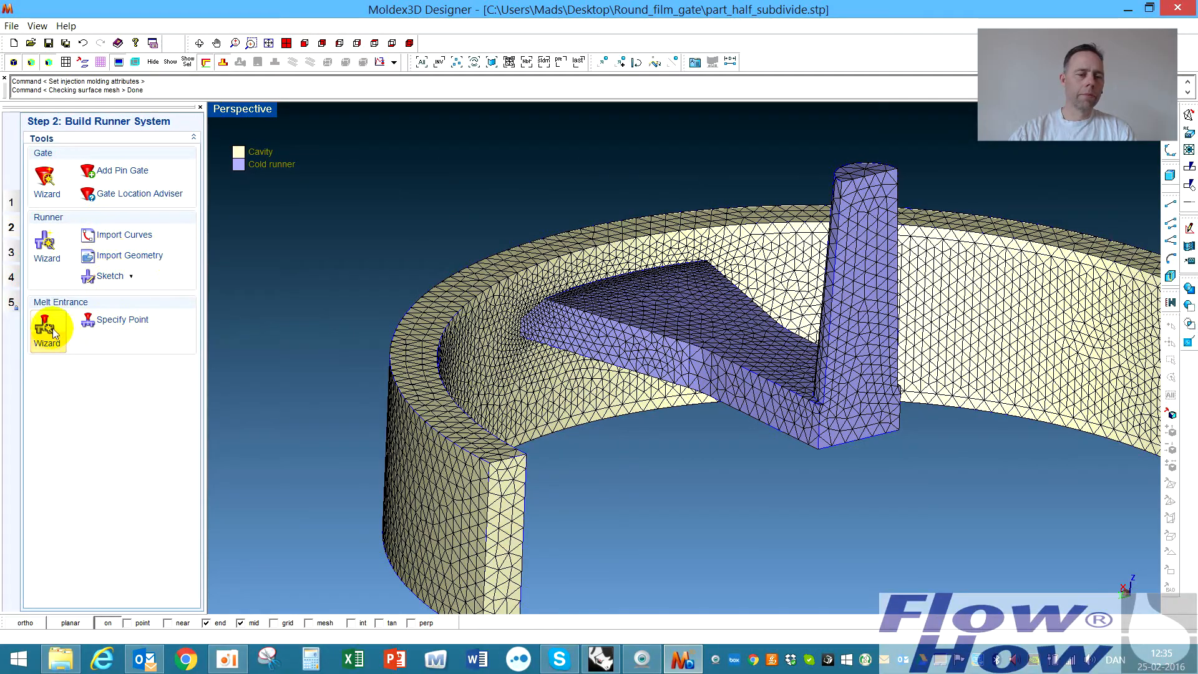
right_click_drag(974, 182, 976, 293)
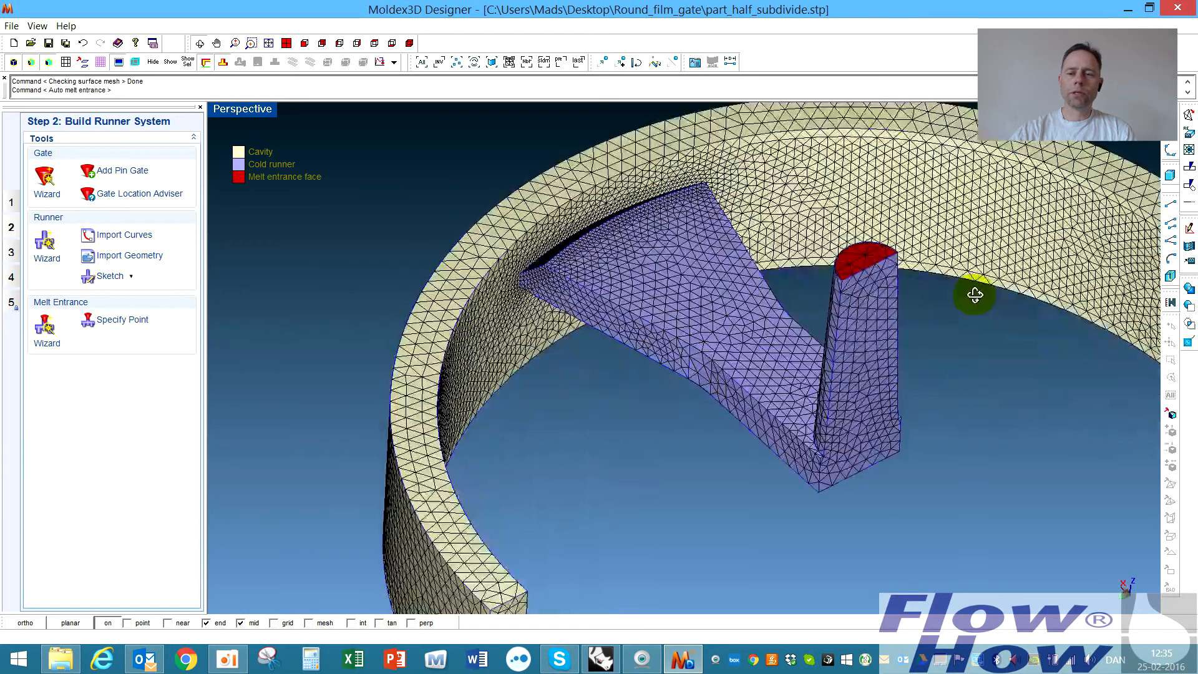
scroll(851, 248, "up", 3)
scroll(857, 255, "down", 1)
scroll(857, 256, "down", 2)
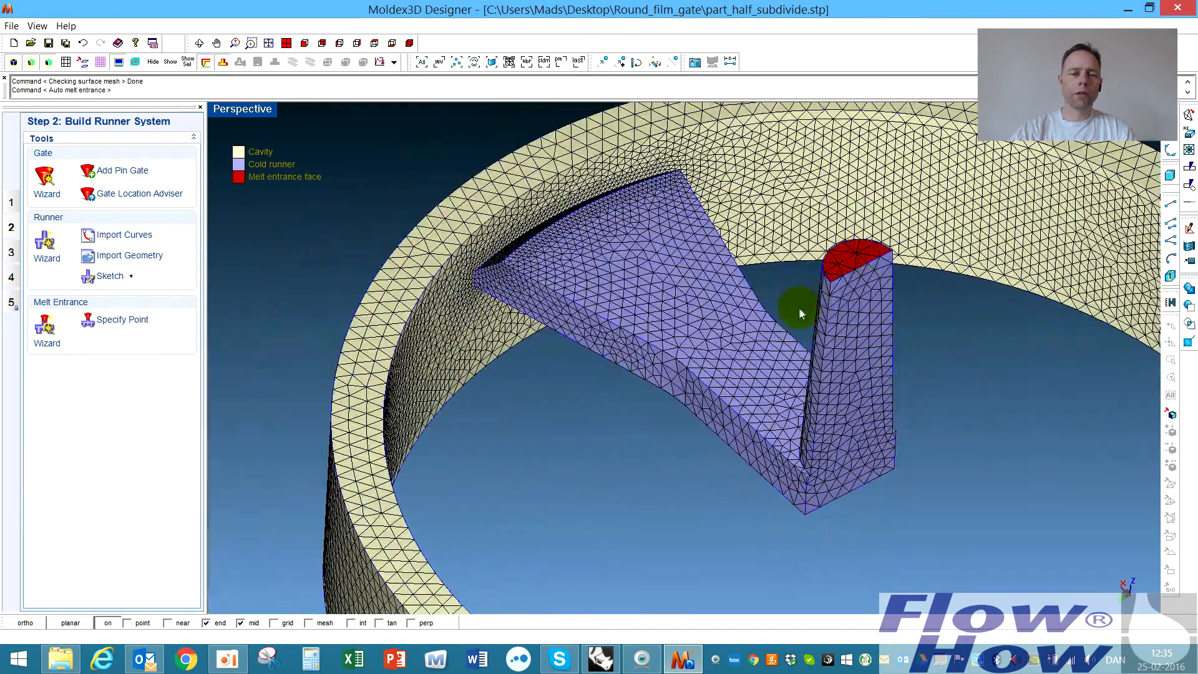
scroll(728, 347, "down", 1)
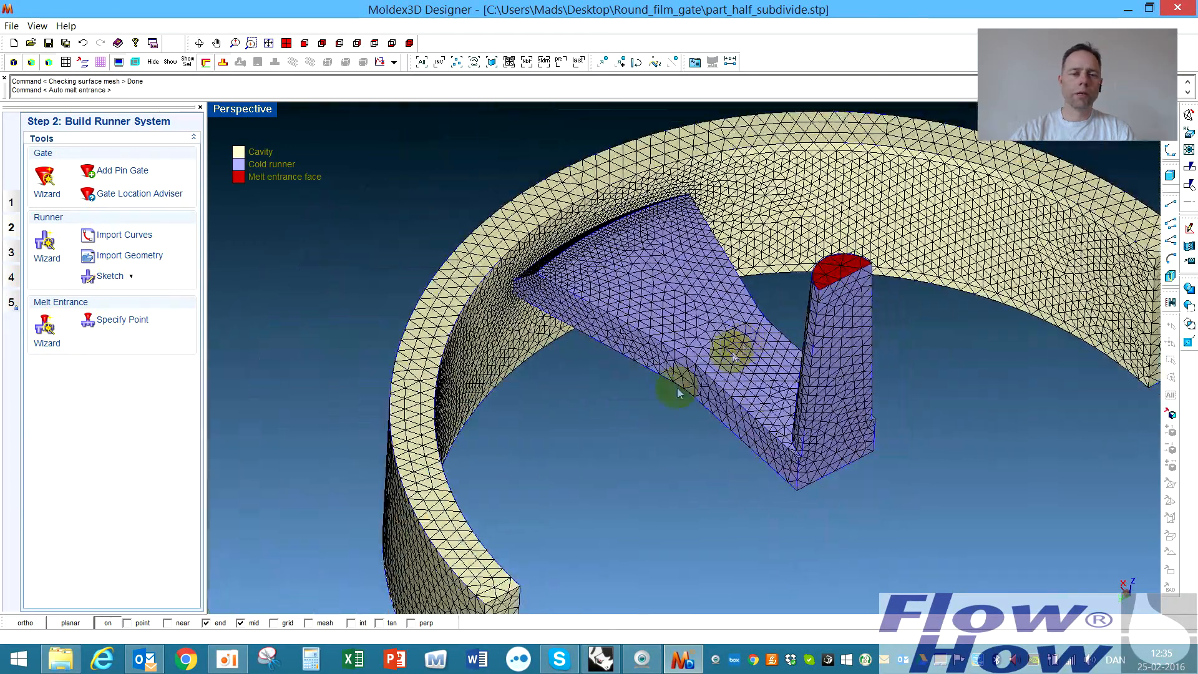
- Generate the BLM solid mesh for both the cavity and the runner, and bring up the mesh quality table
left_click(11, 277)
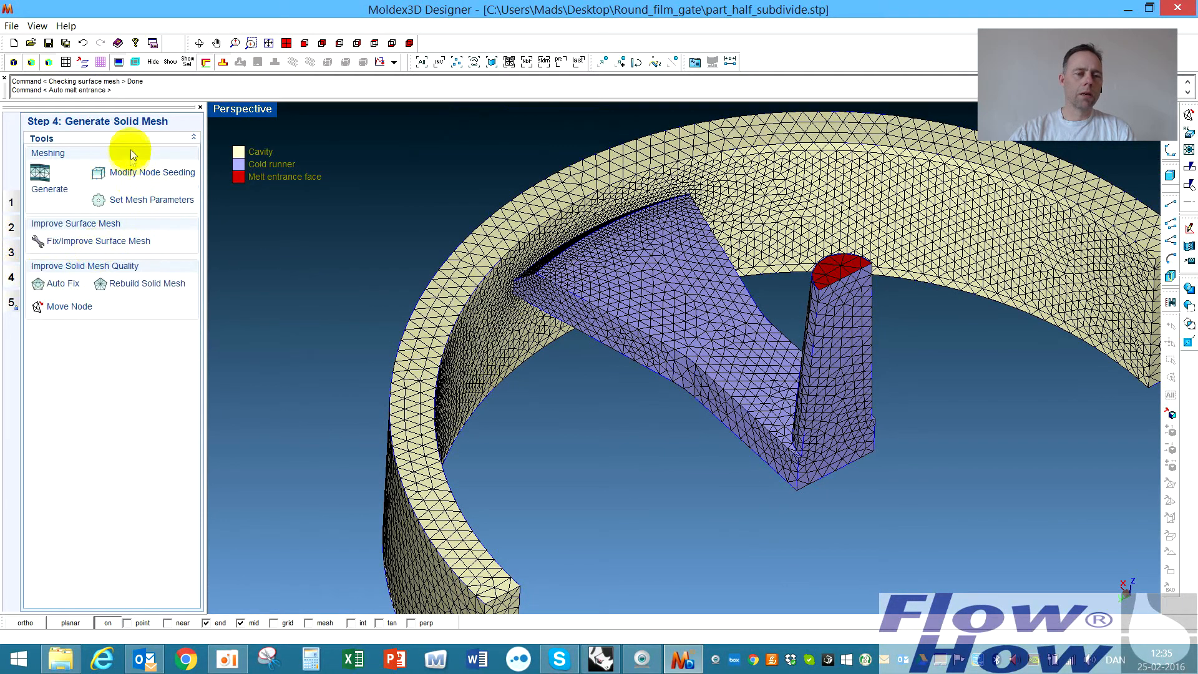
left_click(55, 176)
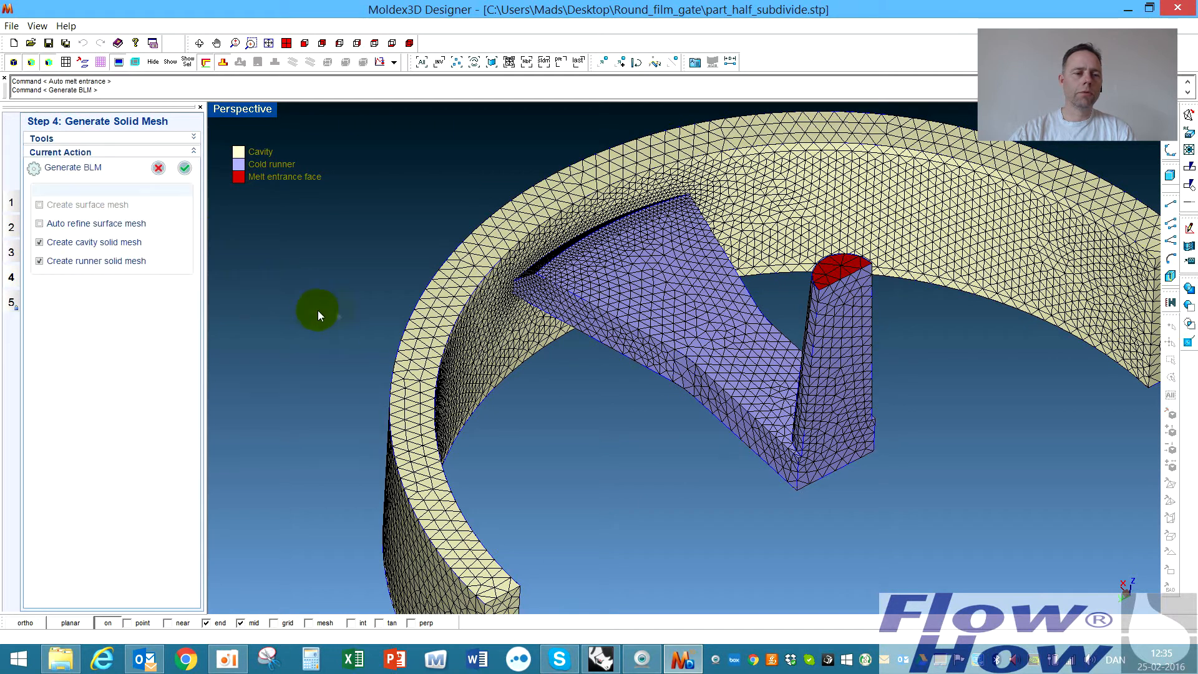
left_click(185, 167)
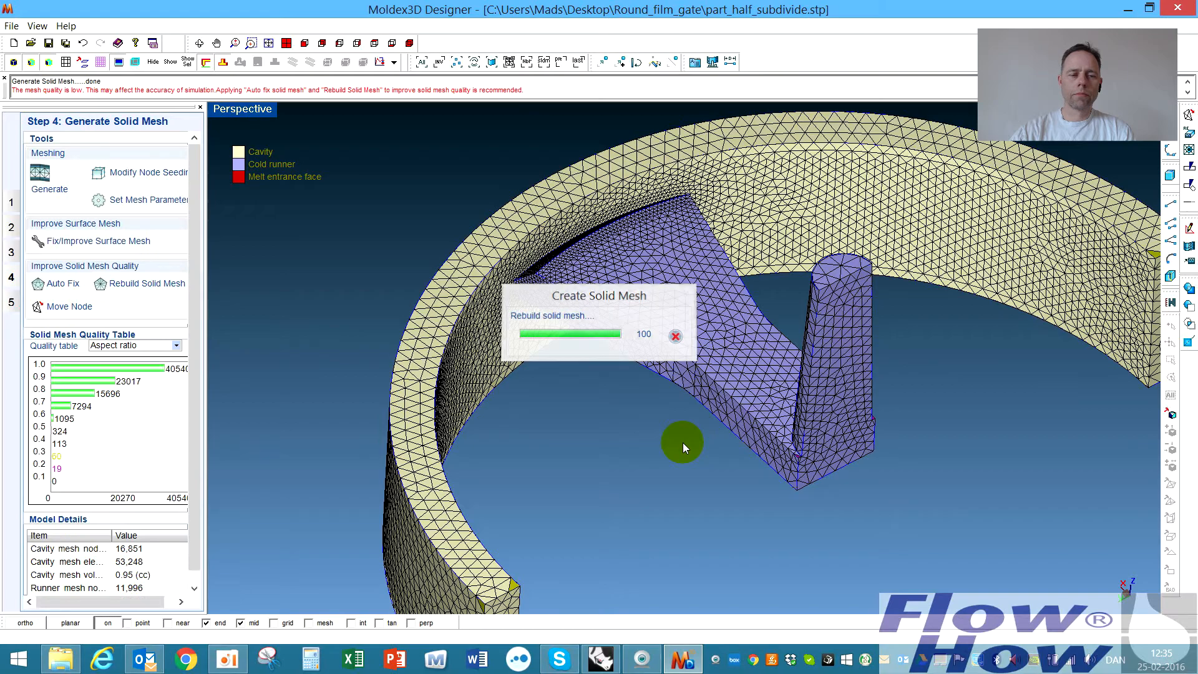
middle_click_drag(300, 405, 274, 397)
scroll(191, 487, "down", 2)
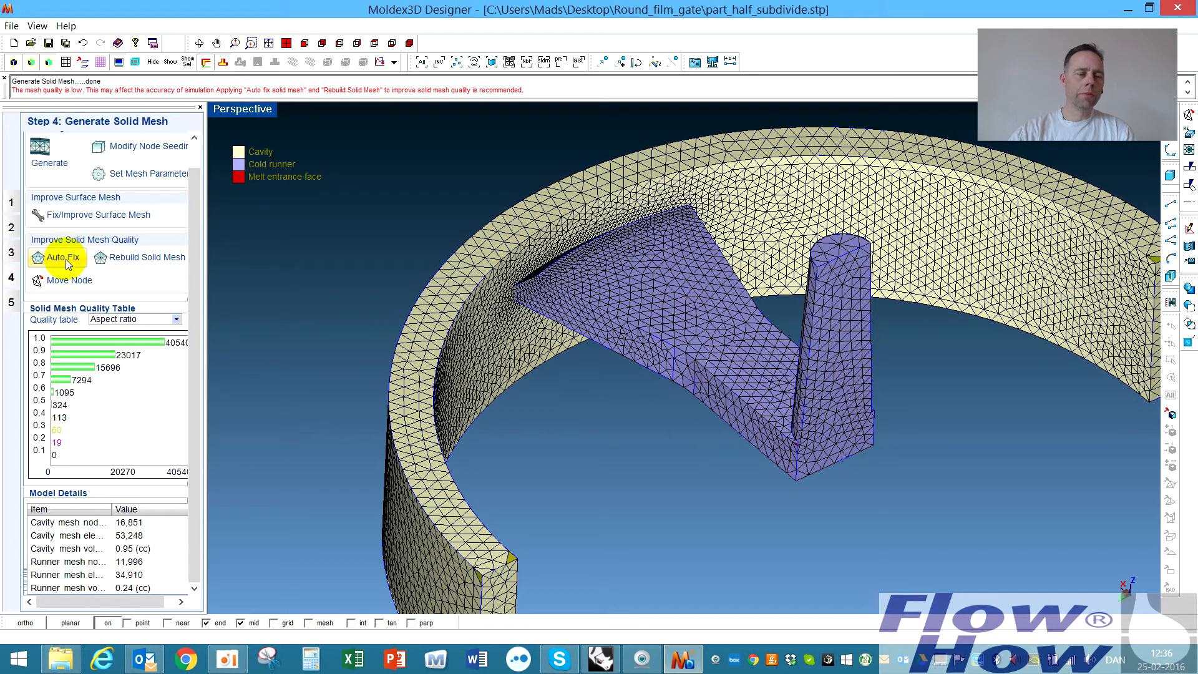
- Auto fix the solid meshes of the cavity and the cold runner, keeping the boundary nodes
mouse_move(562, 318)
right_mouse_down()
mouse_move(569, 305)
mouse_move(567, 317)
right_mouse_up()
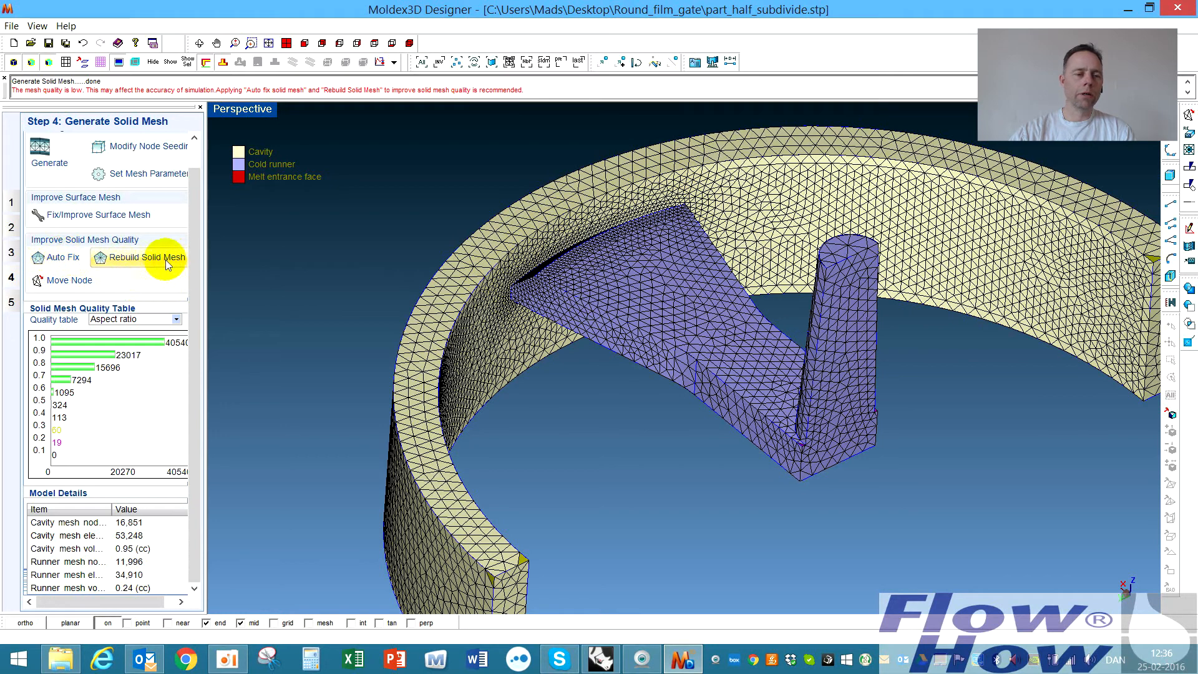
left_click(59, 260)
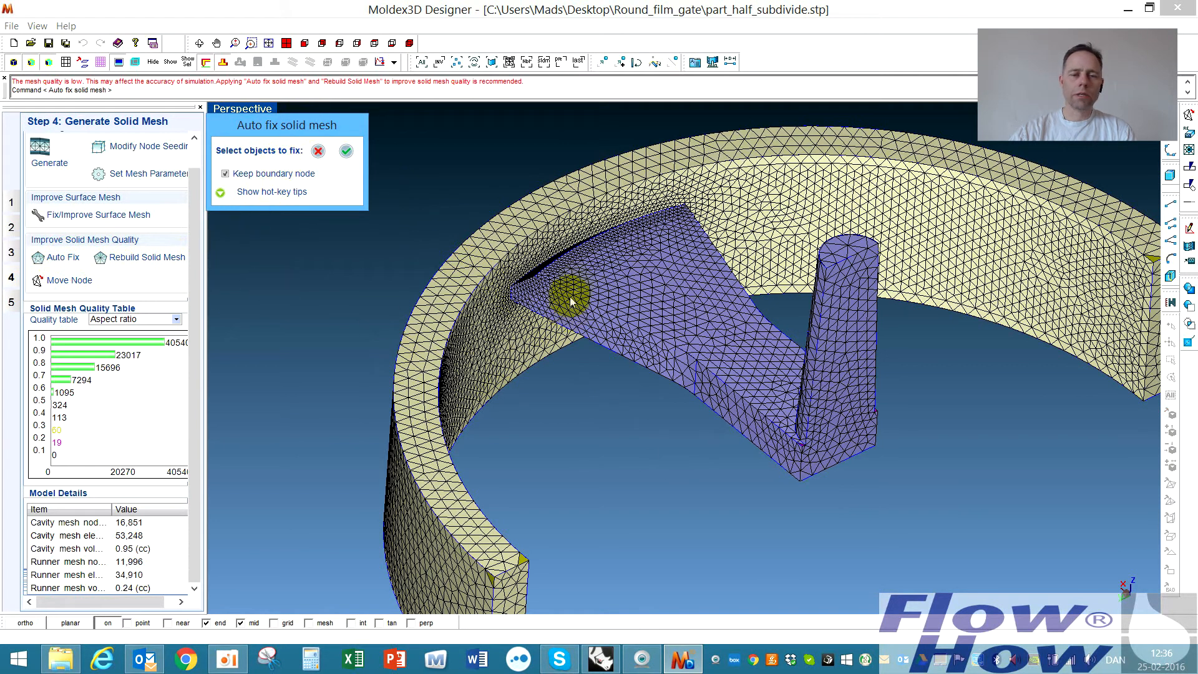
left_click(615, 245)
left_click(676, 306)
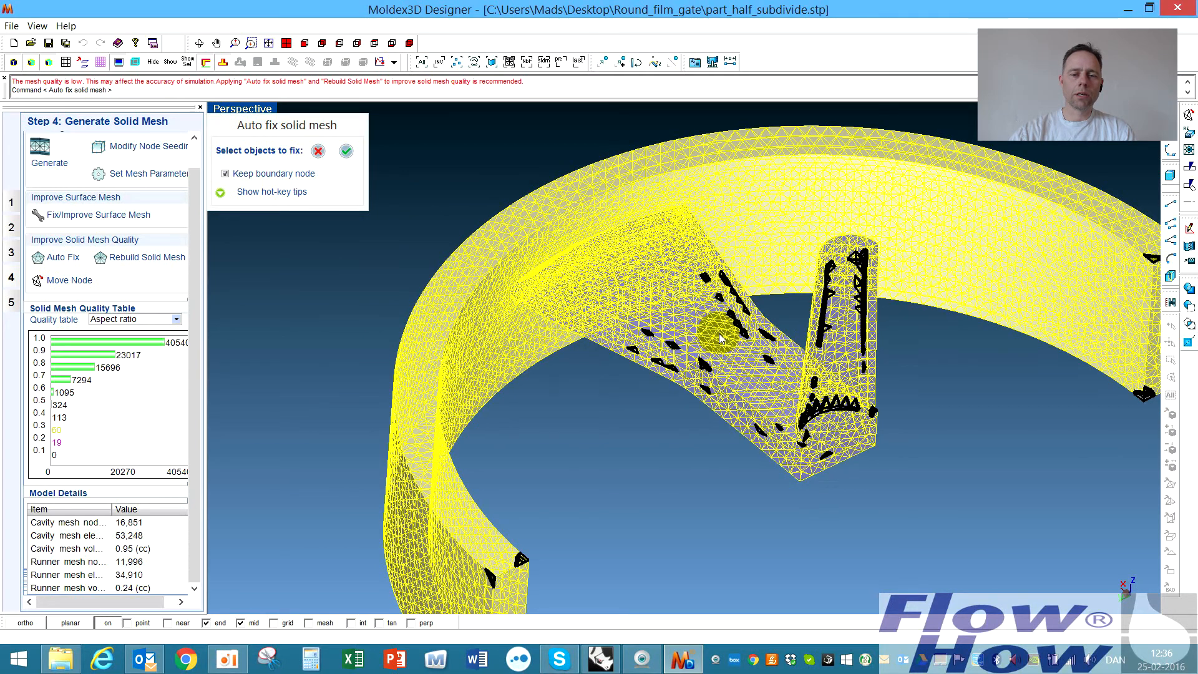
left_click(347, 153)
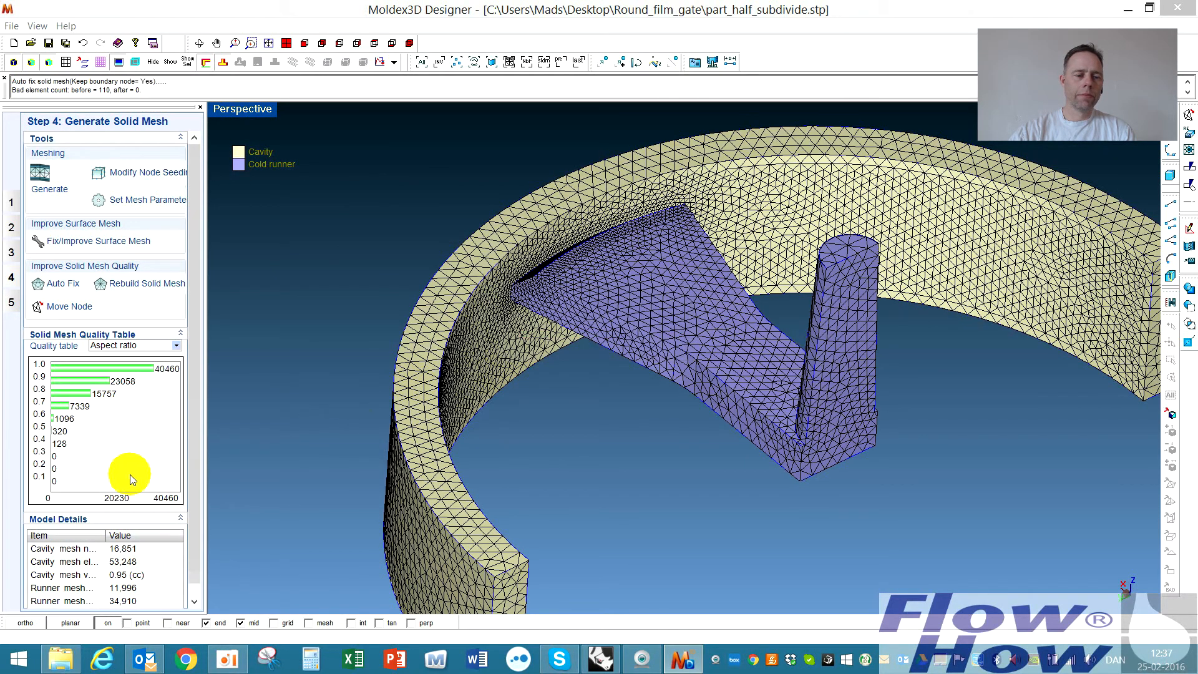
- Review the solid mesh quality by skewness, orthogonality and smoothness, and return the quality table to aspect ratio
mouse_move(567, 386)
right_mouse_down()
mouse_move(590, 332)
mouse_move(553, 373)
right_mouse_up()
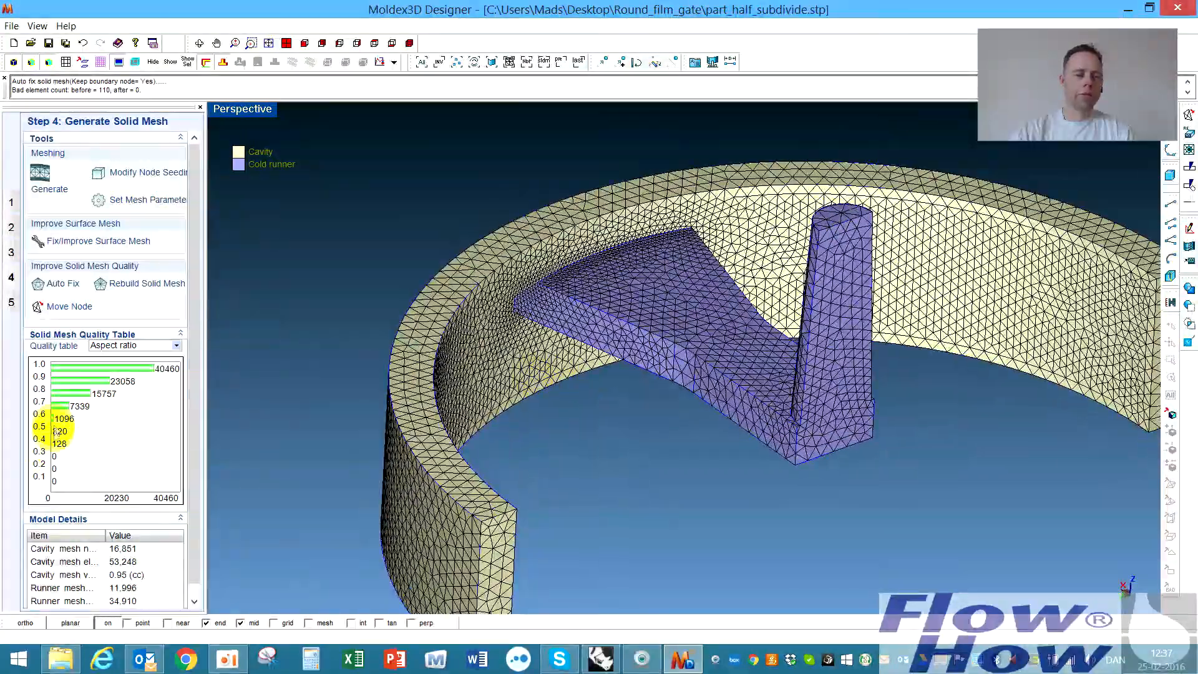
left_click(125, 346)
left_click(131, 371)
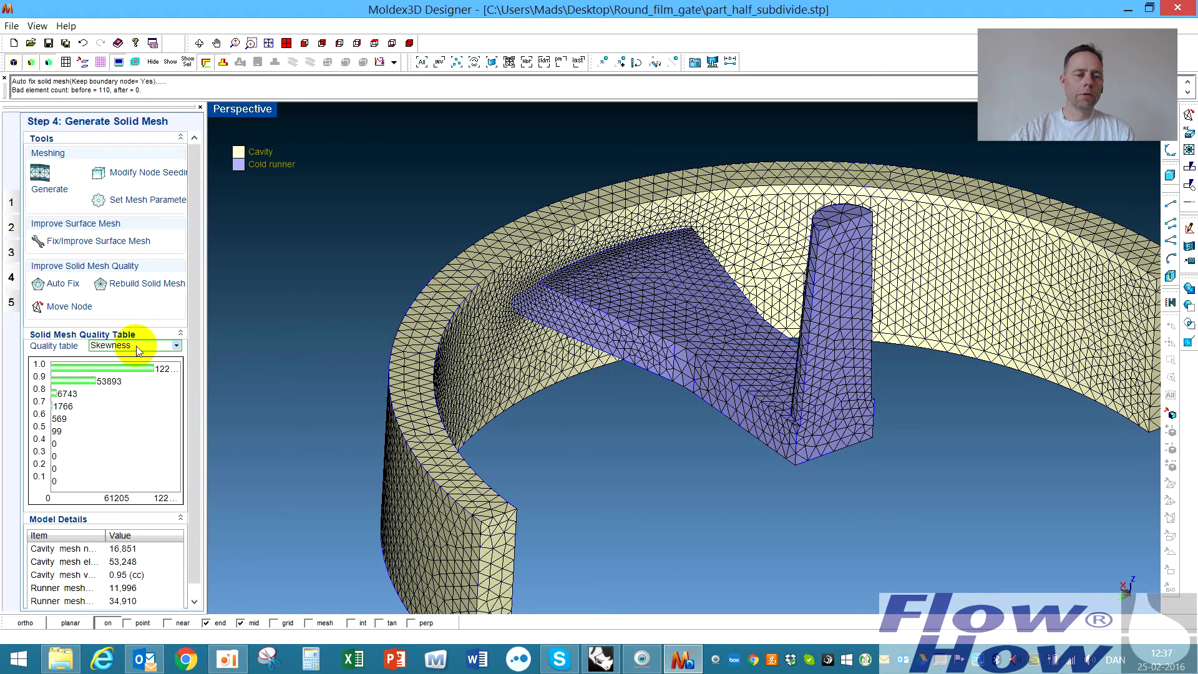
left_click(128, 345)
left_click(127, 382)
left_click(129, 346)
left_click(122, 393)
left_click(132, 345)
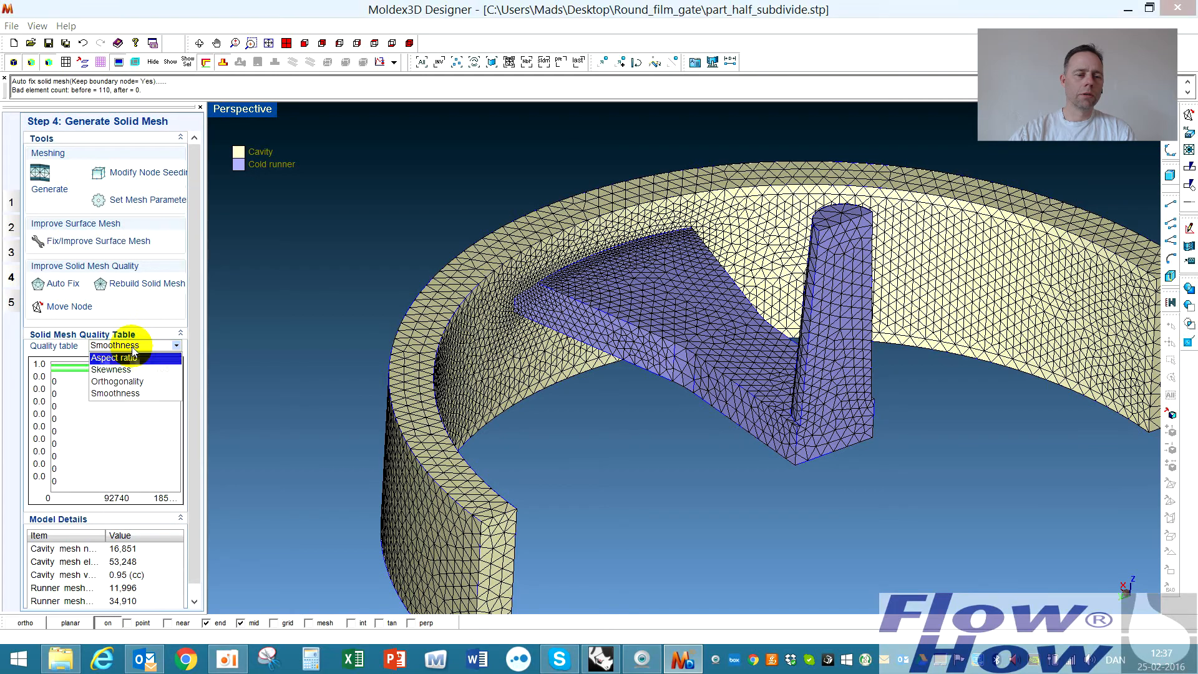
left_click(124, 358)
mouse_move(649, 470)
middle_mouse_down()
mouse_move(650, 423)
mouse_move(648, 447)
middle_mouse_up()
middle_click_drag(835, 342, 787, 395)
middle_click_drag(703, 379, 636, 326)
middle_click_drag(596, 285, 594, 272)
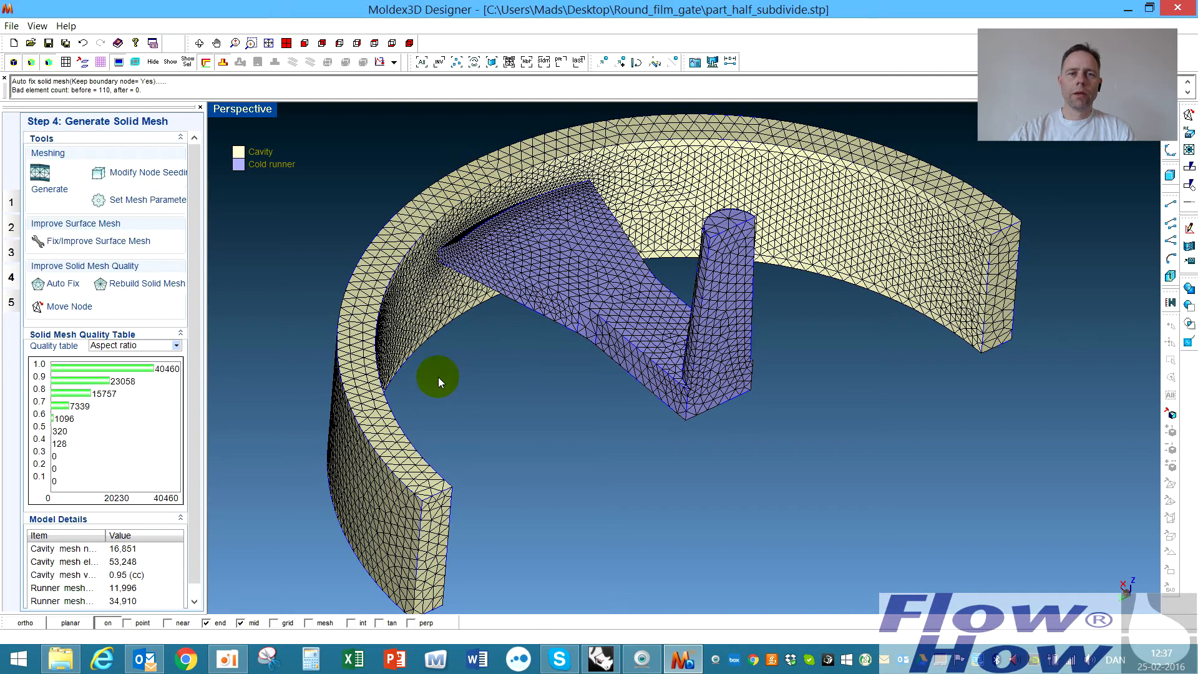
middle_click_drag(417, 388, 383, 379)
middle_click_drag(437, 455, 472, 430)
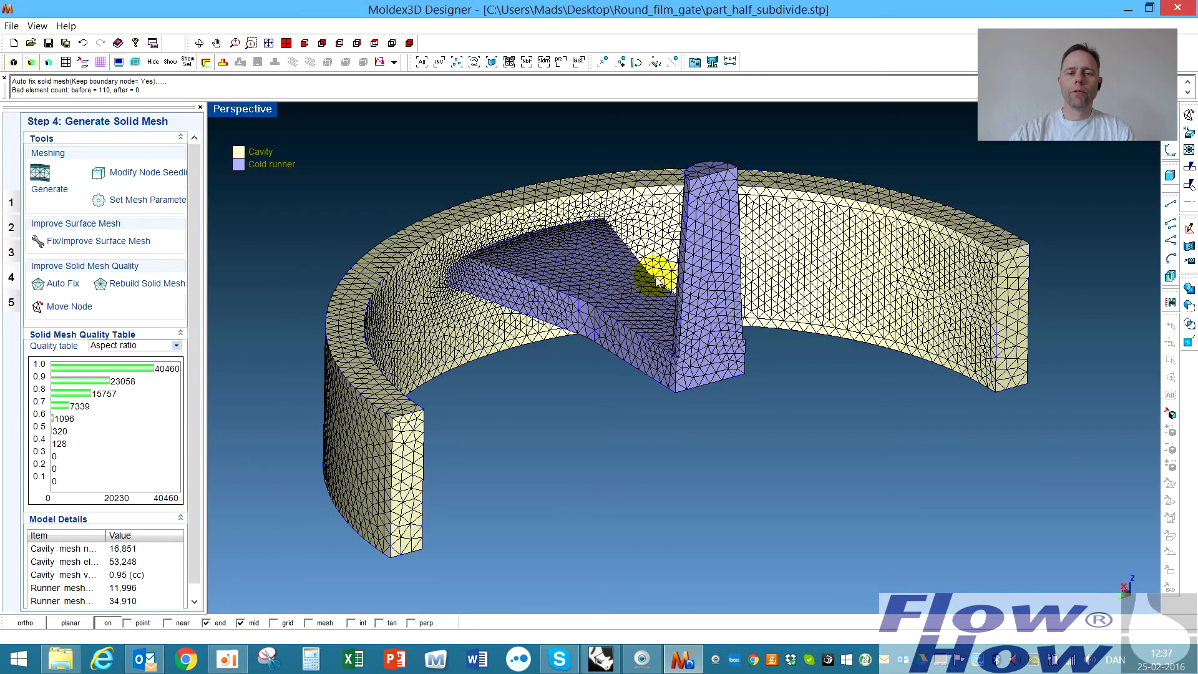
middle_click_drag(674, 275, 704, 283)
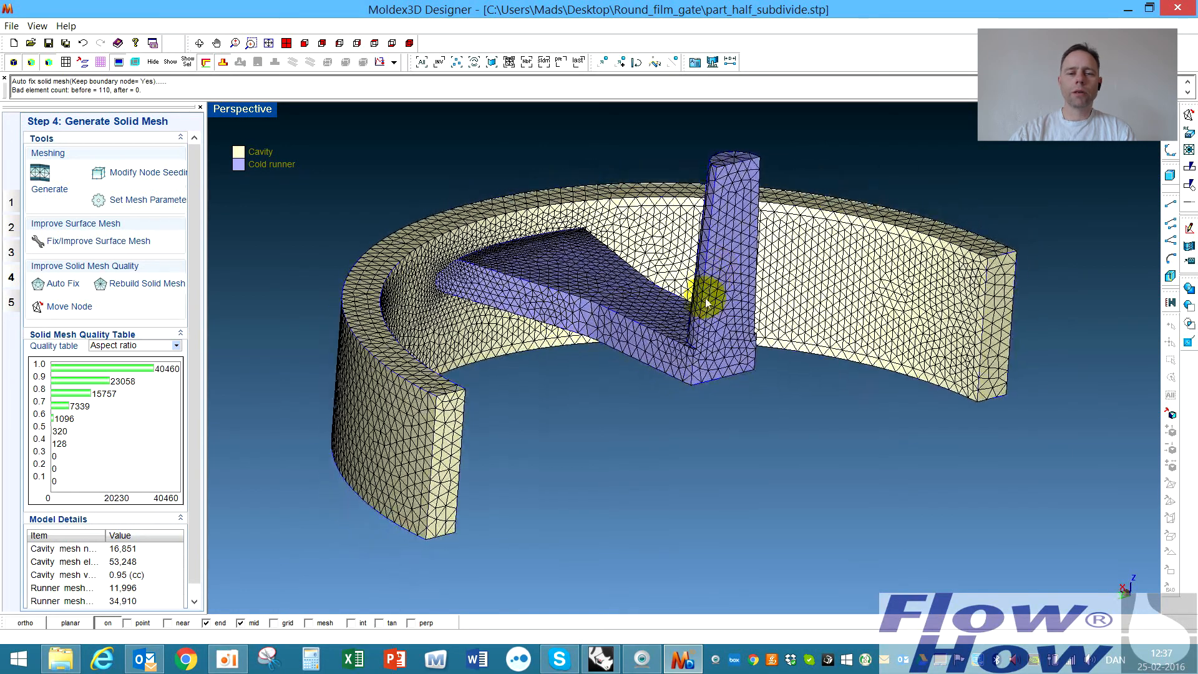